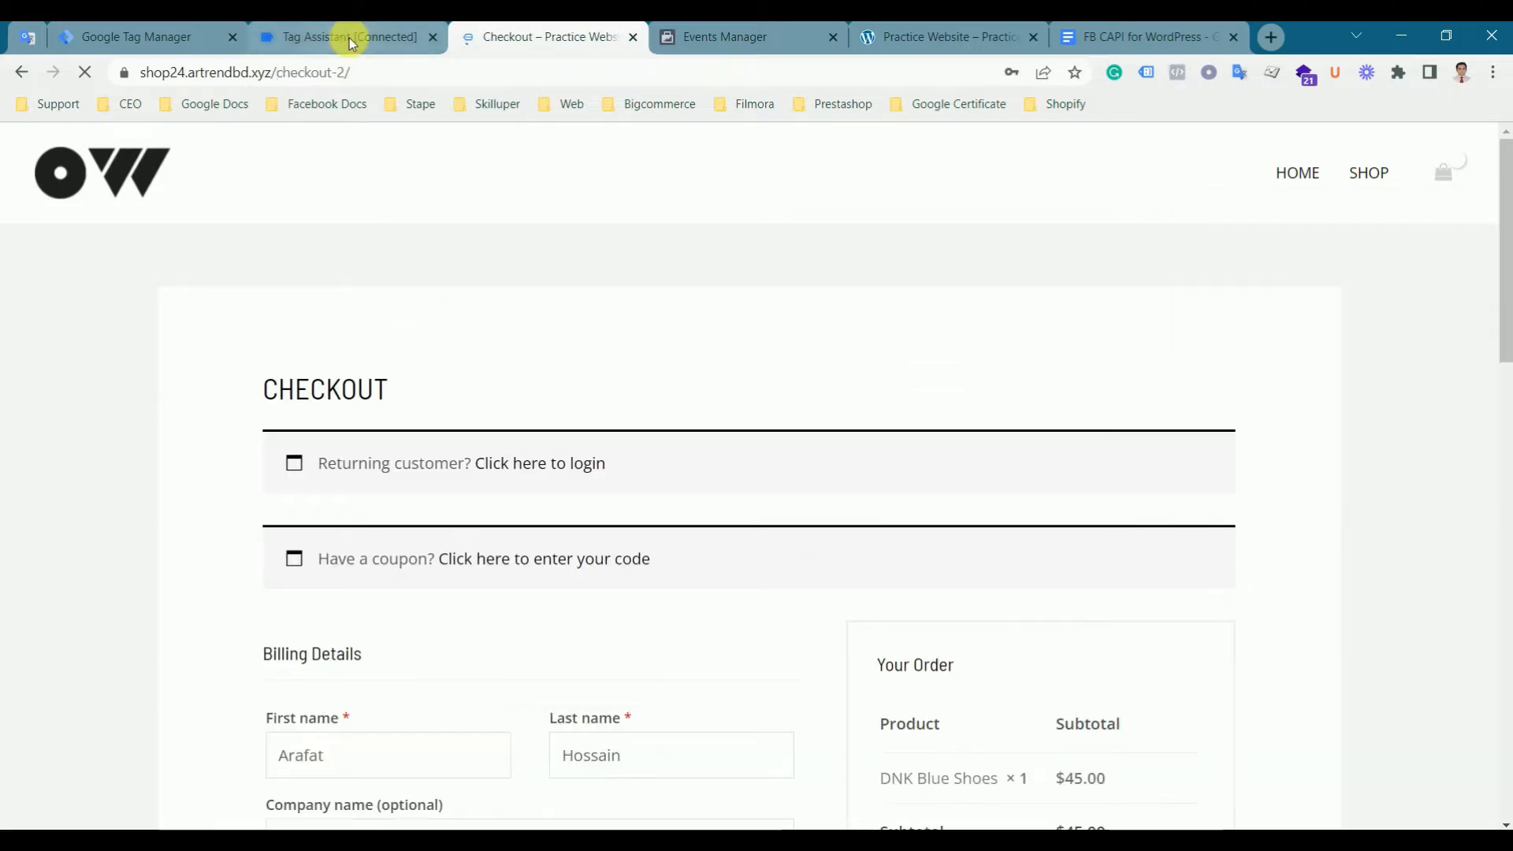
- Review which tags fired for the checkout page and the begin_checkout event in Tag Assistant
click(349, 39)
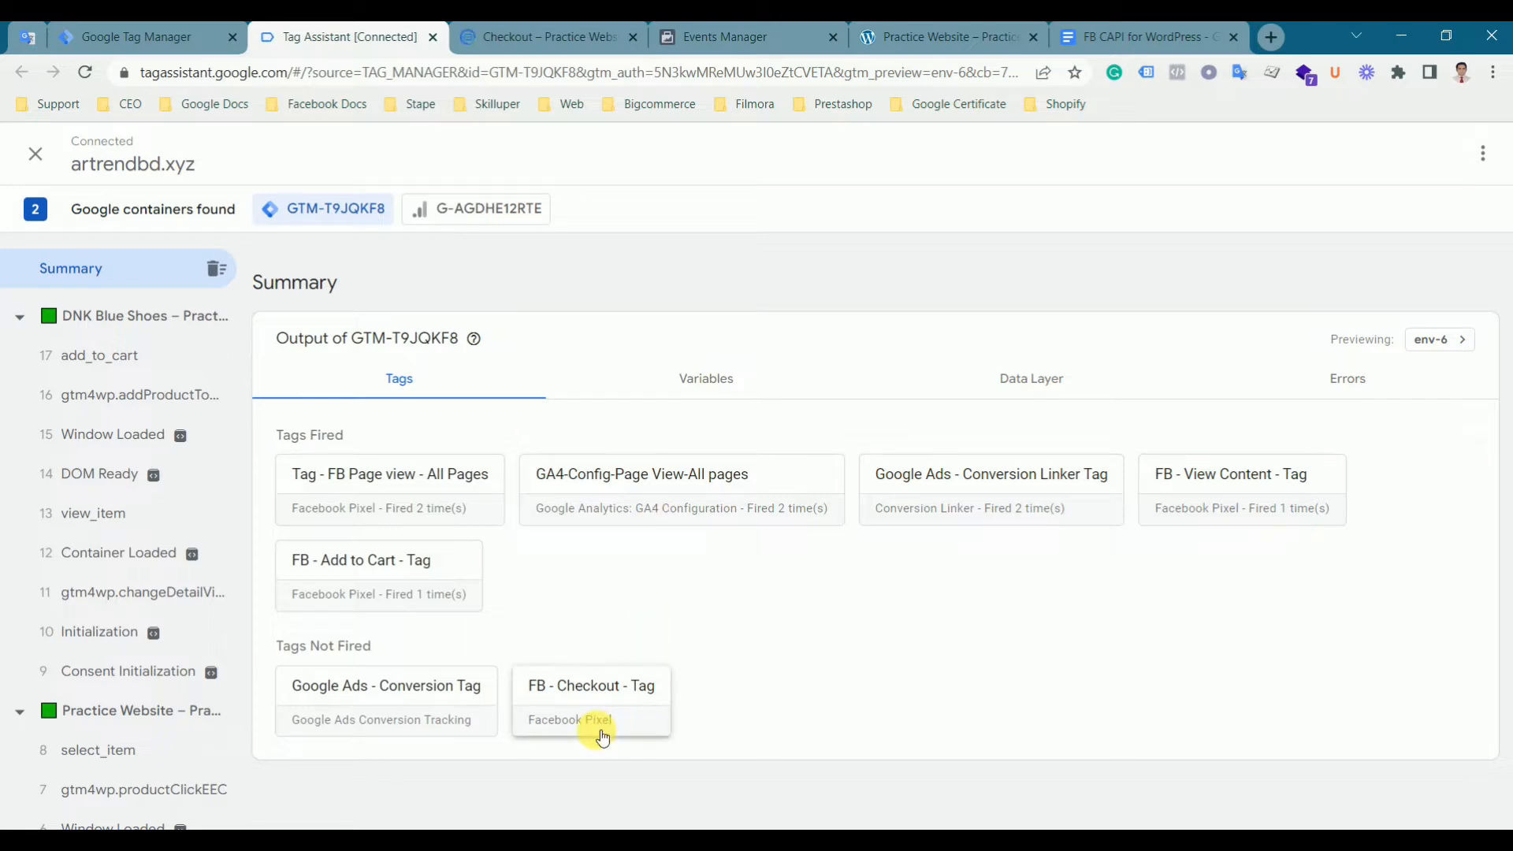
click(513, 36)
click(329, 48)
click(133, 396)
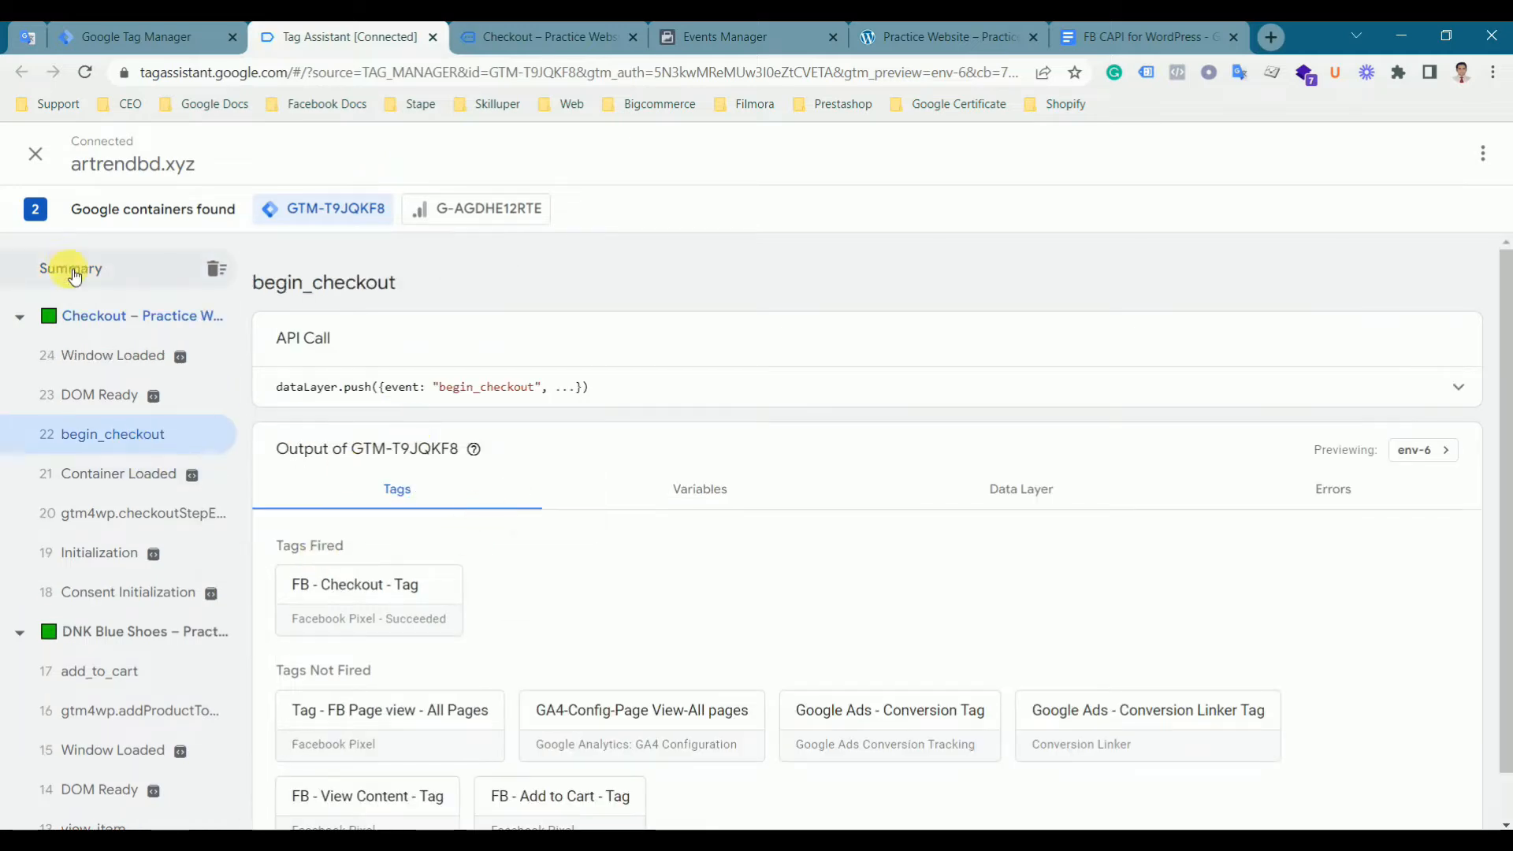
click(68, 268)
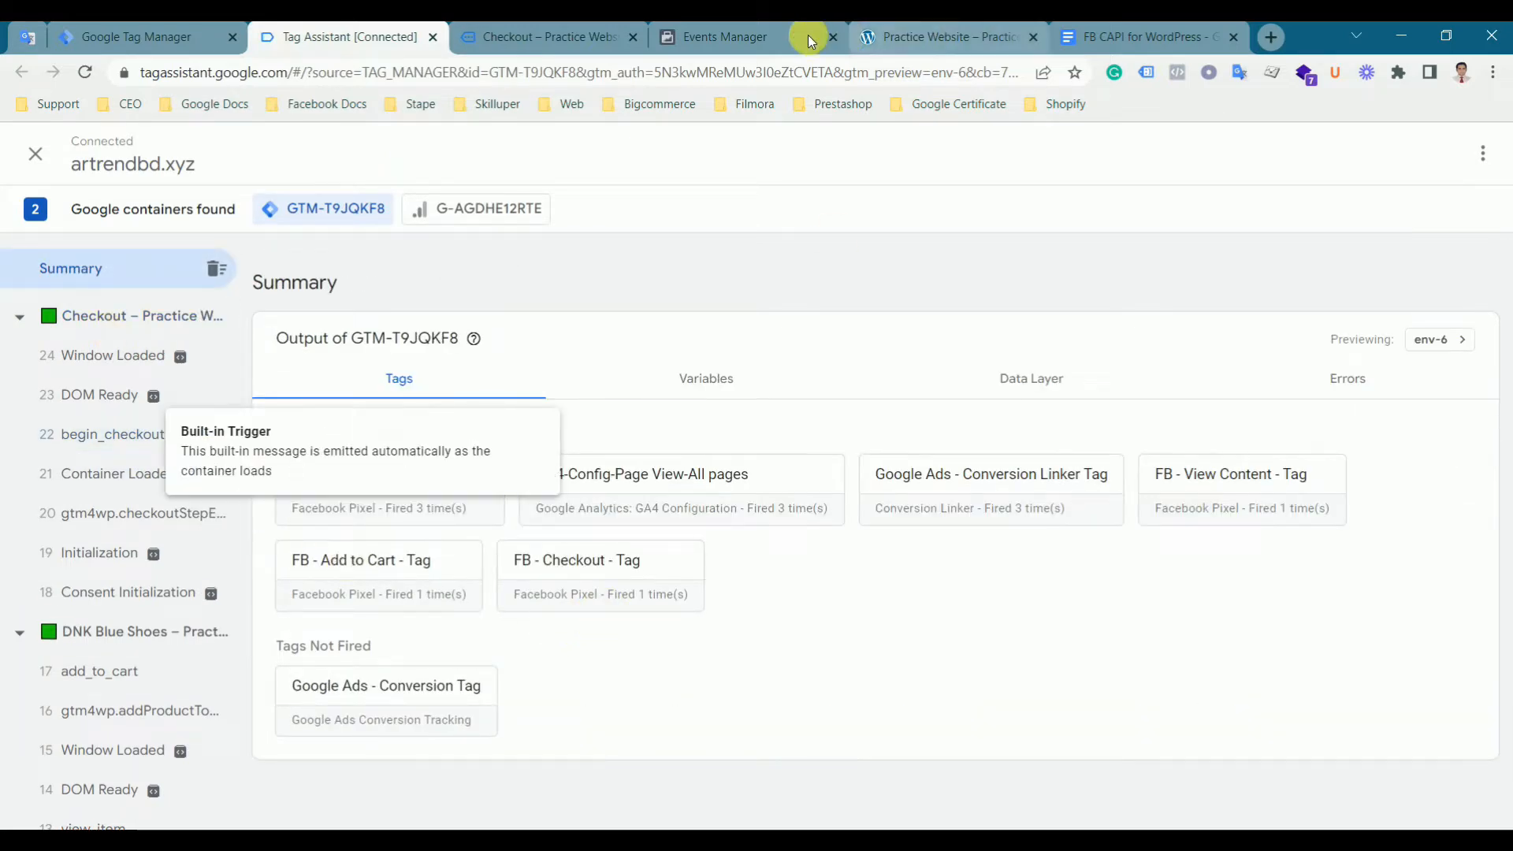
- Inspect the Initiate checkout event's parameters in the pixel's Test events list
click(710, 39)
click(687, 577)
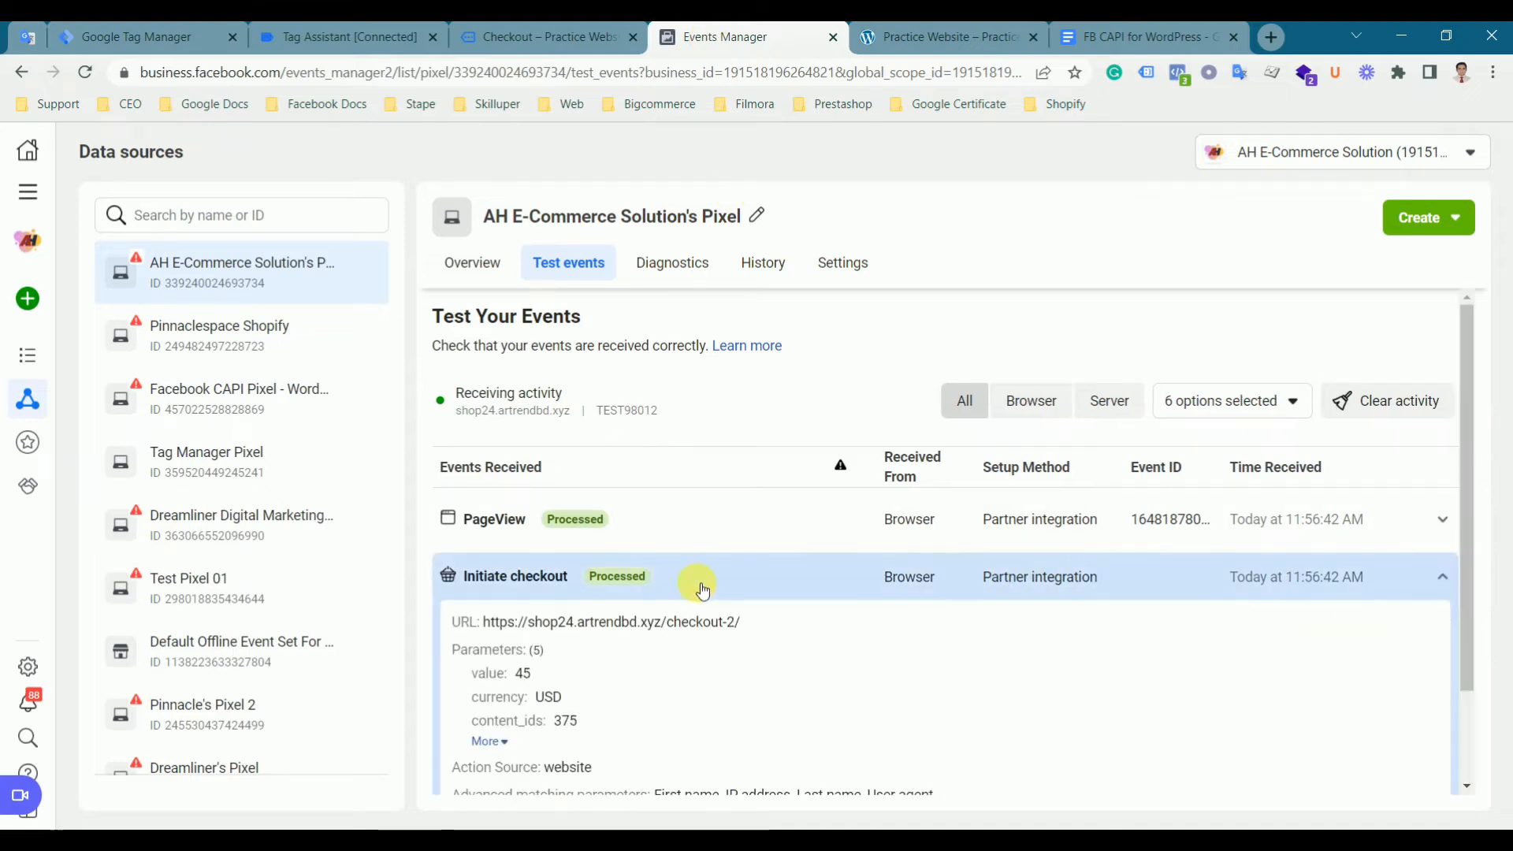
click(487, 741)
click(689, 579)
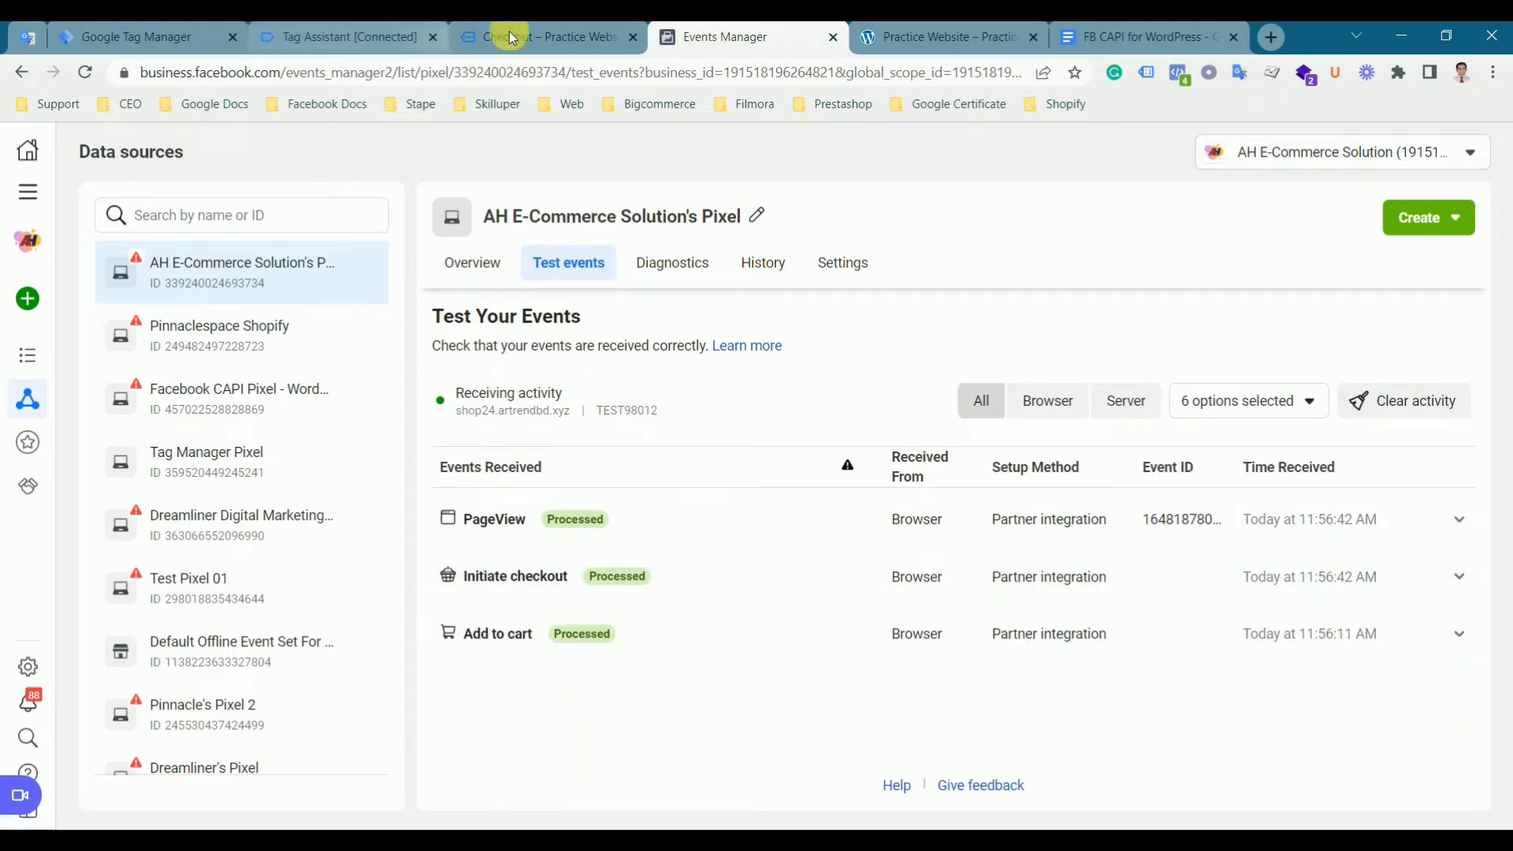
- Scroll through the filled-in billing details on the checkout page and place the order
click(524, 37)
scroll(722, 525, down, 3)
click(355, 364)
click(246, 523)
scroll(246, 523, down, 5)
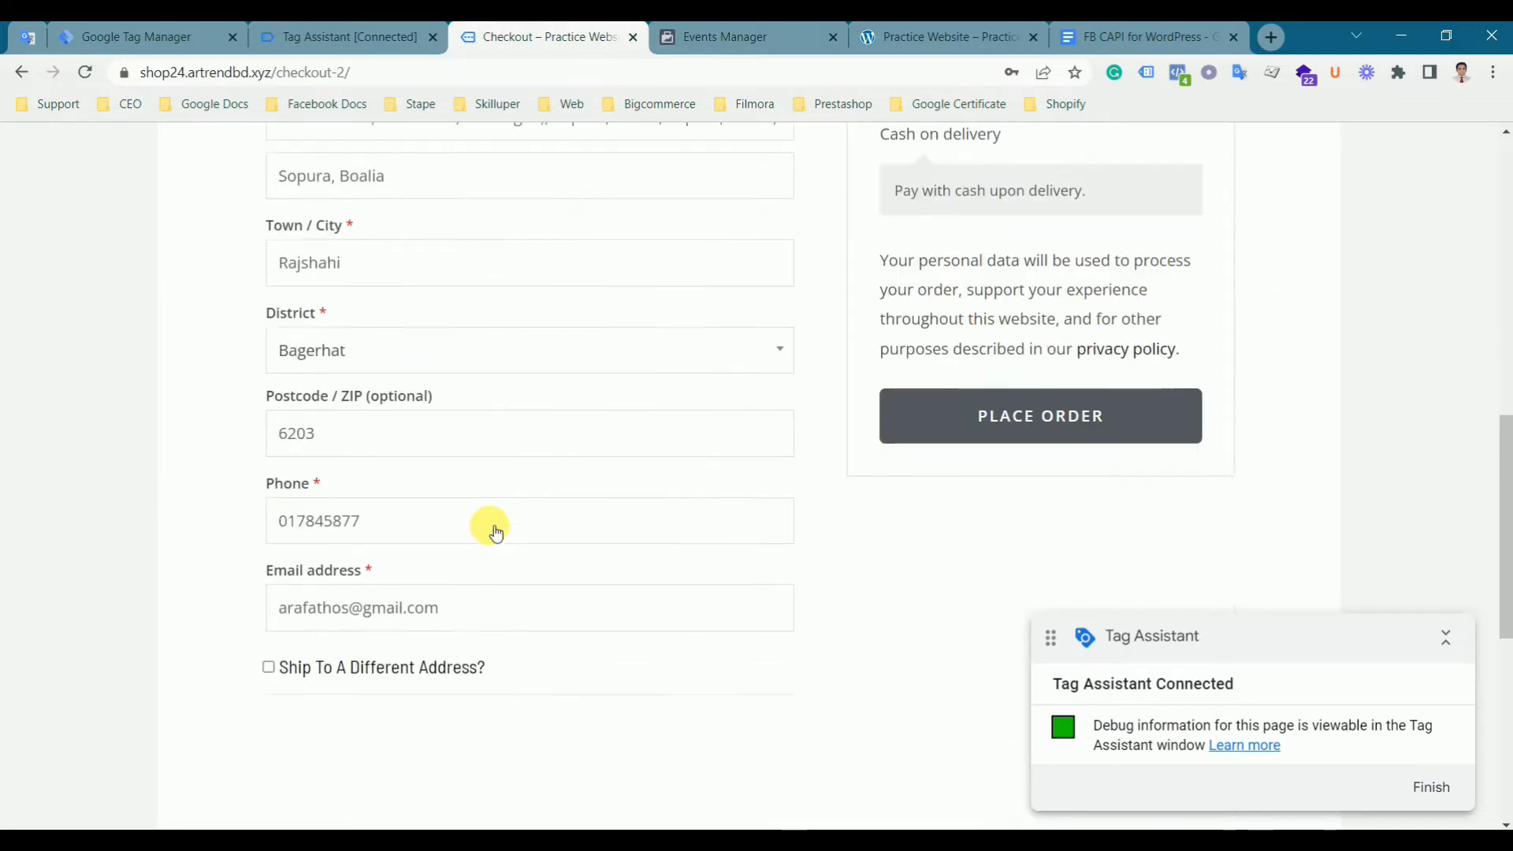
click(972, 409)
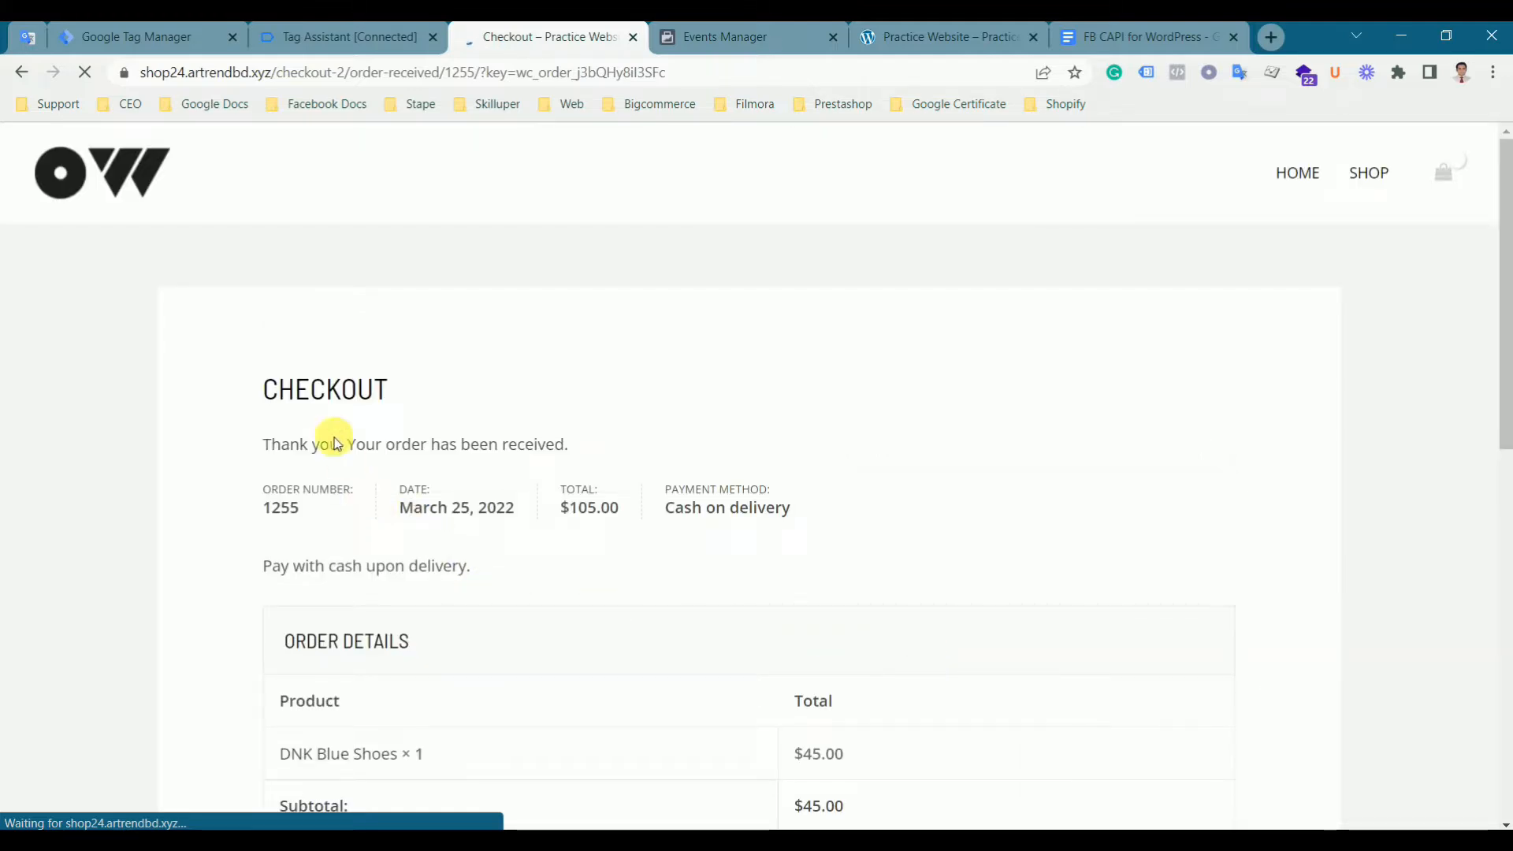
- Open the purchase event in Tag Assistant to check which tags fired for it
click(372, 36)
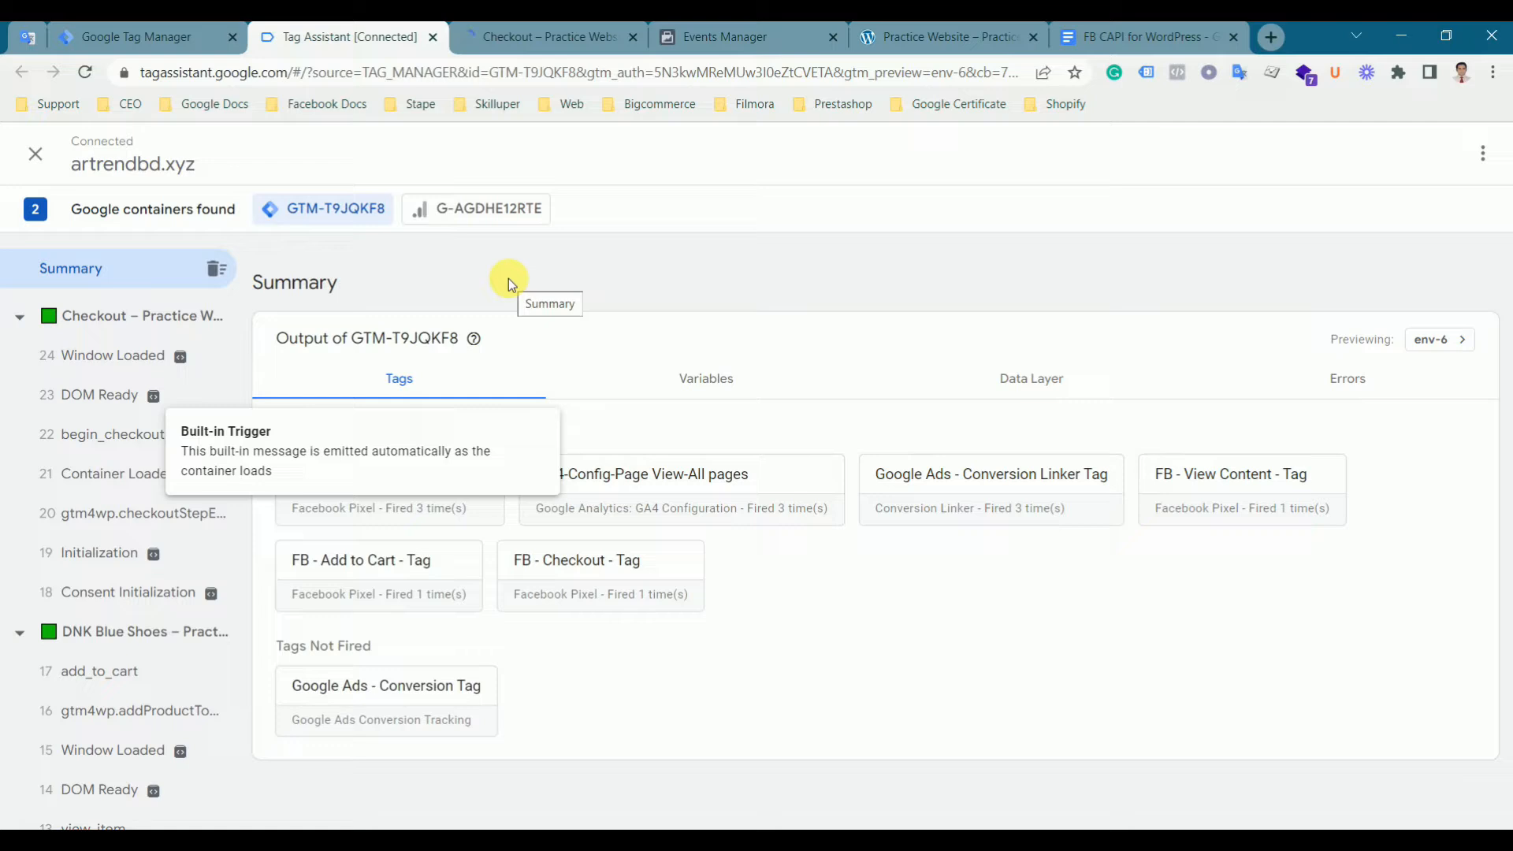
click(512, 36)
click(365, 34)
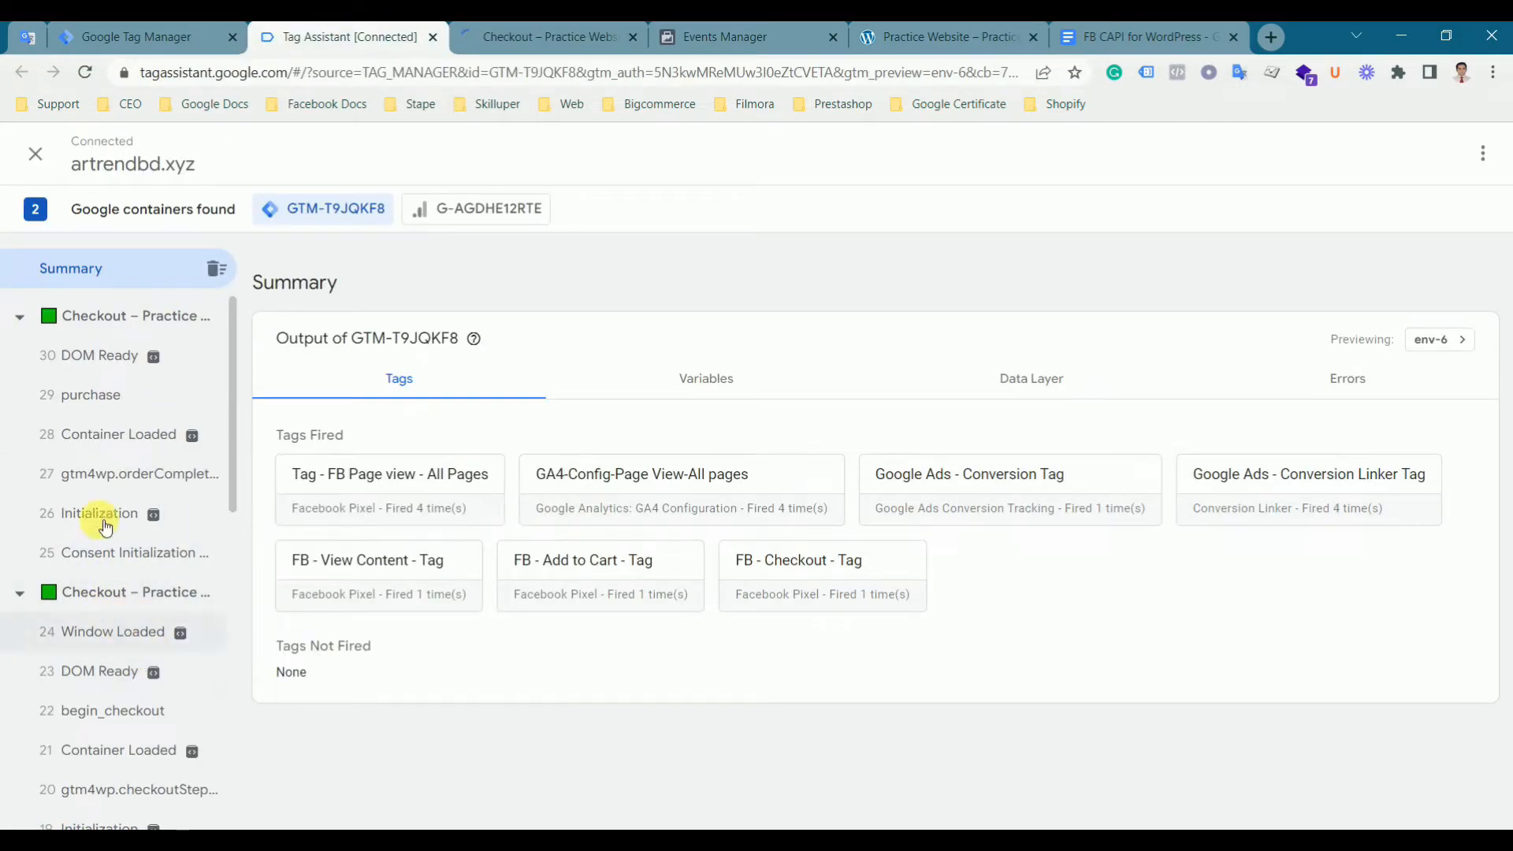
click(115, 403)
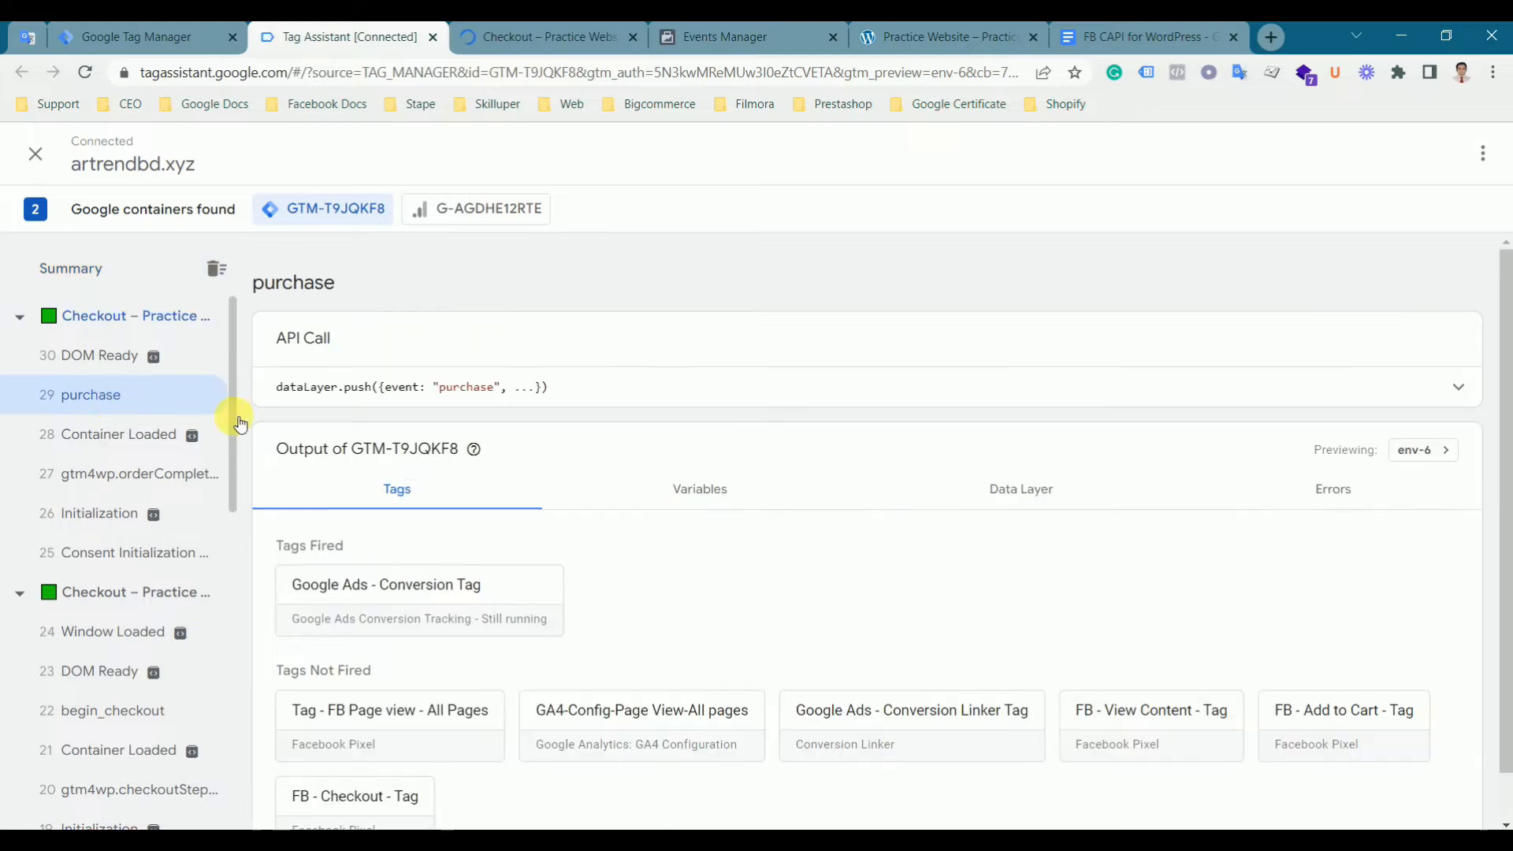
click(469, 392)
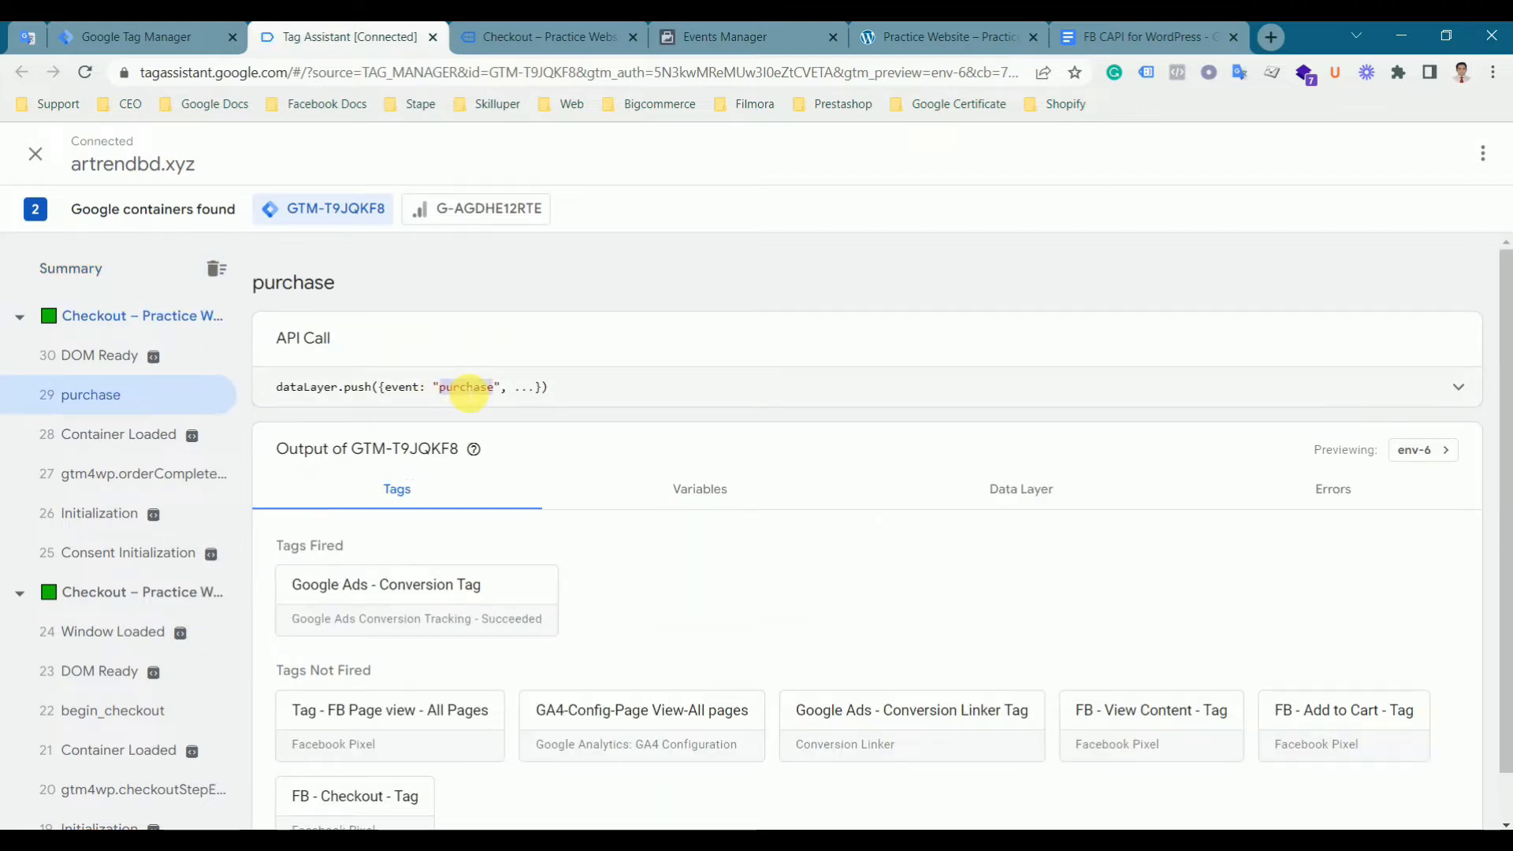
- Create and save a Custom Event trigger for event name purchase, named FB - Purchase - Trigger
click(124, 38)
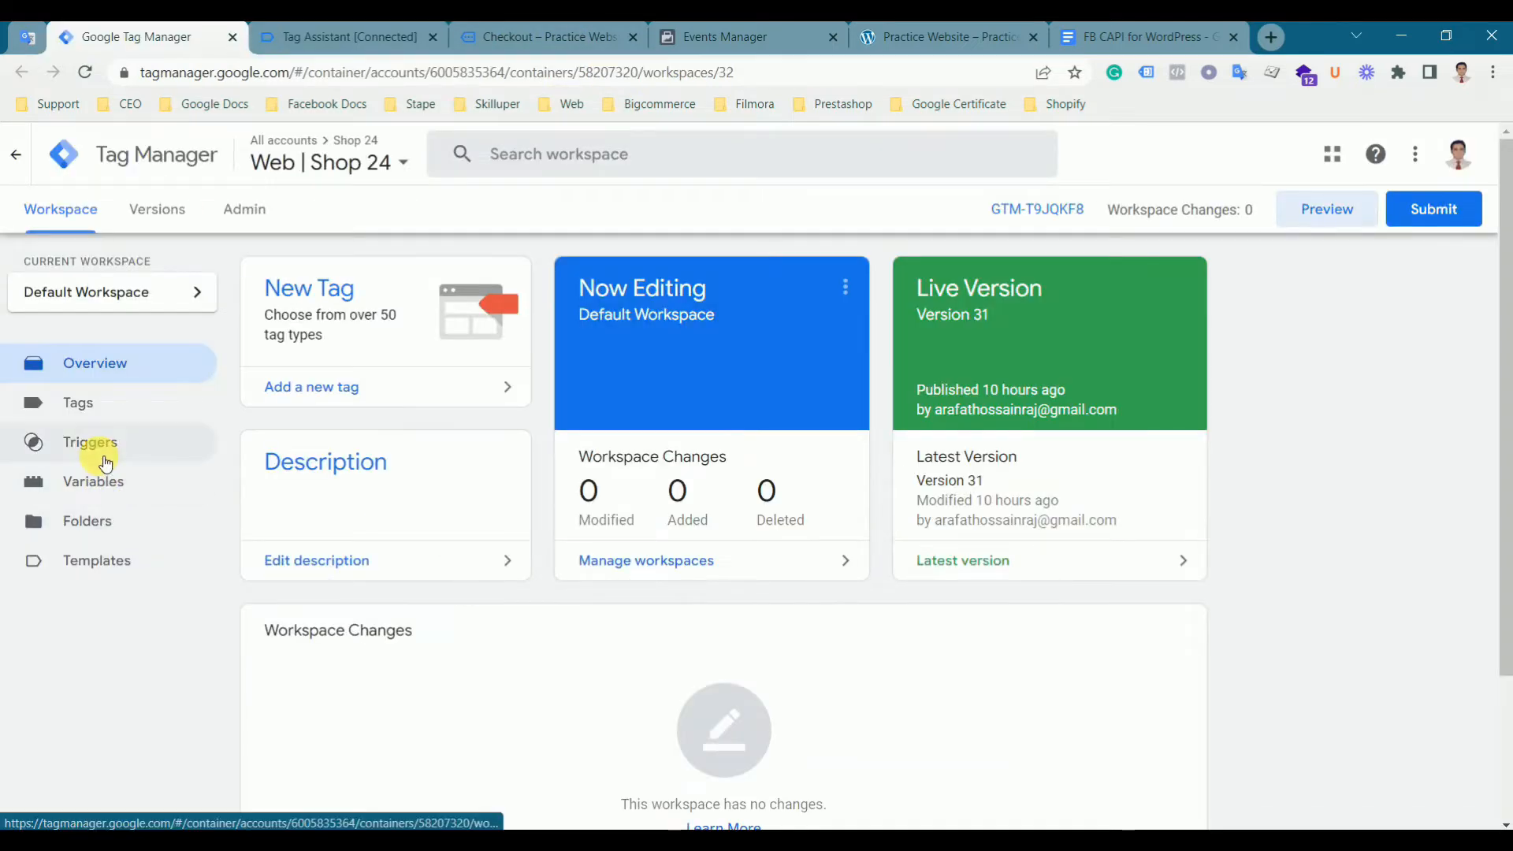
click(90, 442)
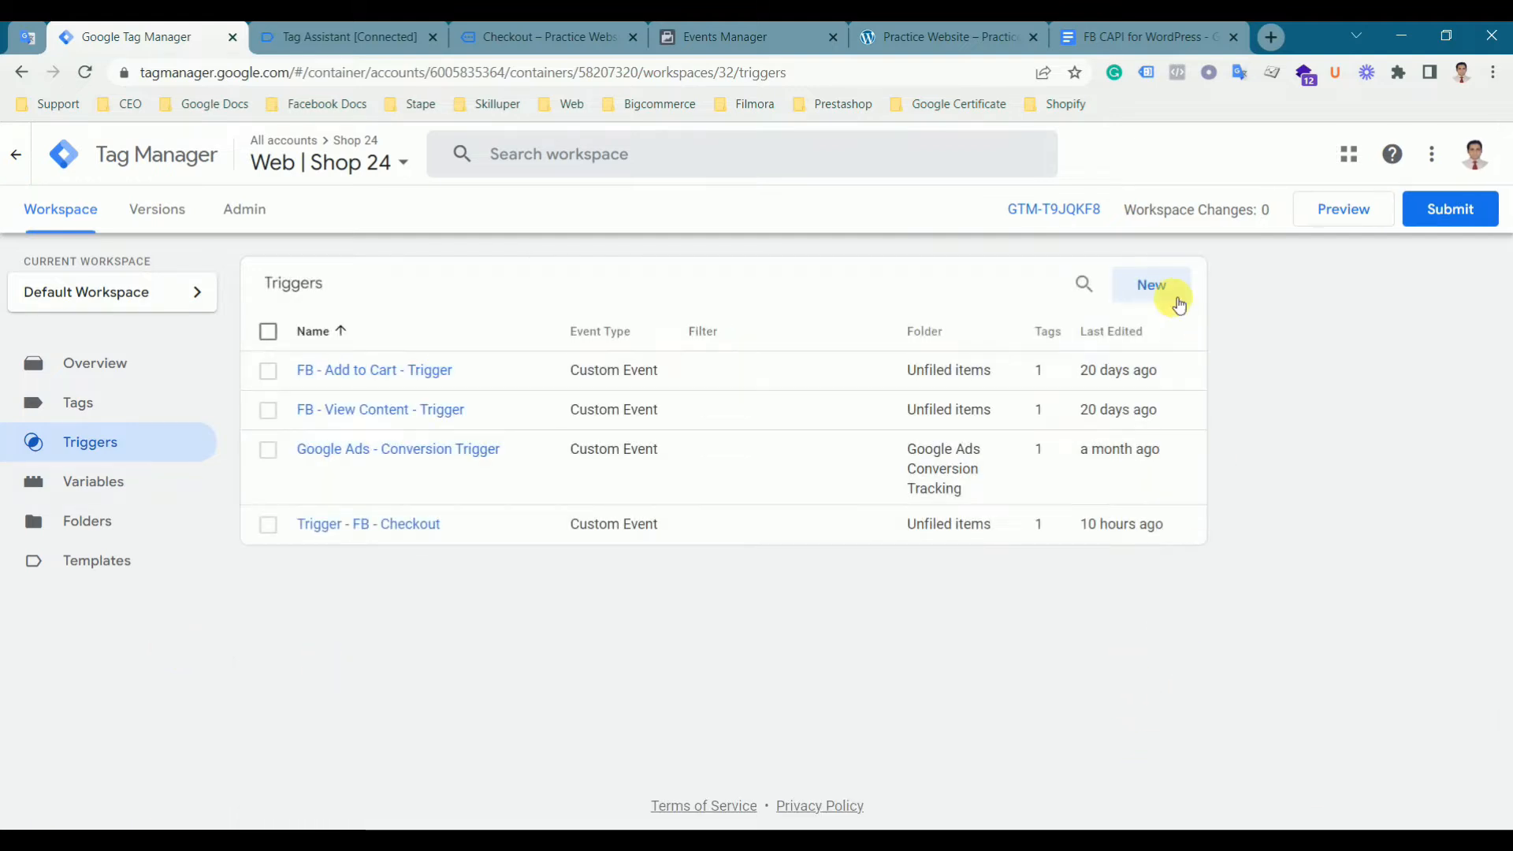
click(1151, 285)
click(885, 344)
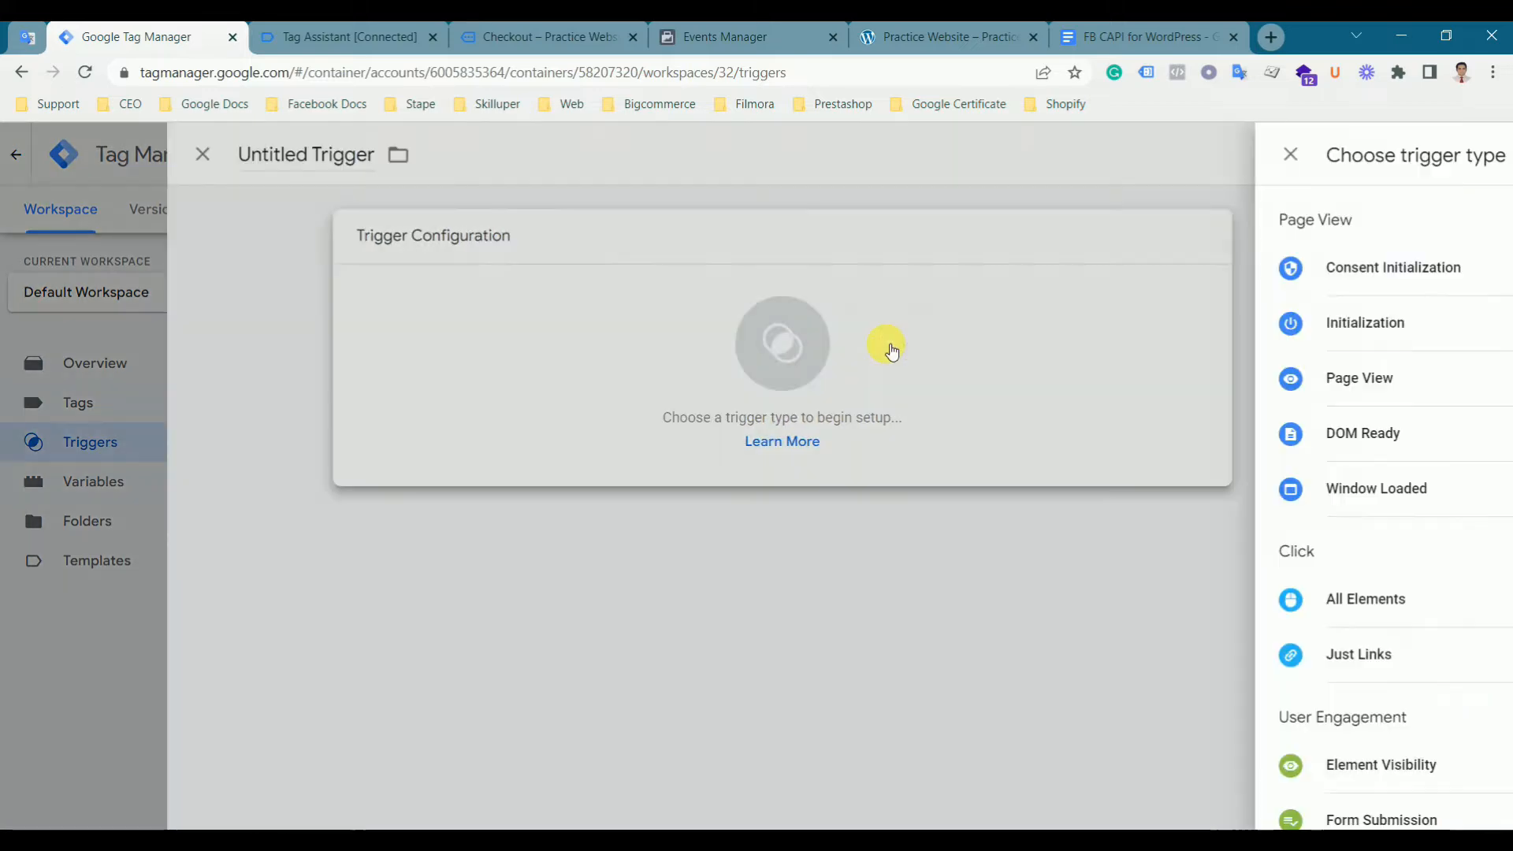
scroll(1206, 680, down, 3)
click(1030, 740)
click(604, 449)
text(purchase)
click(420, 153)
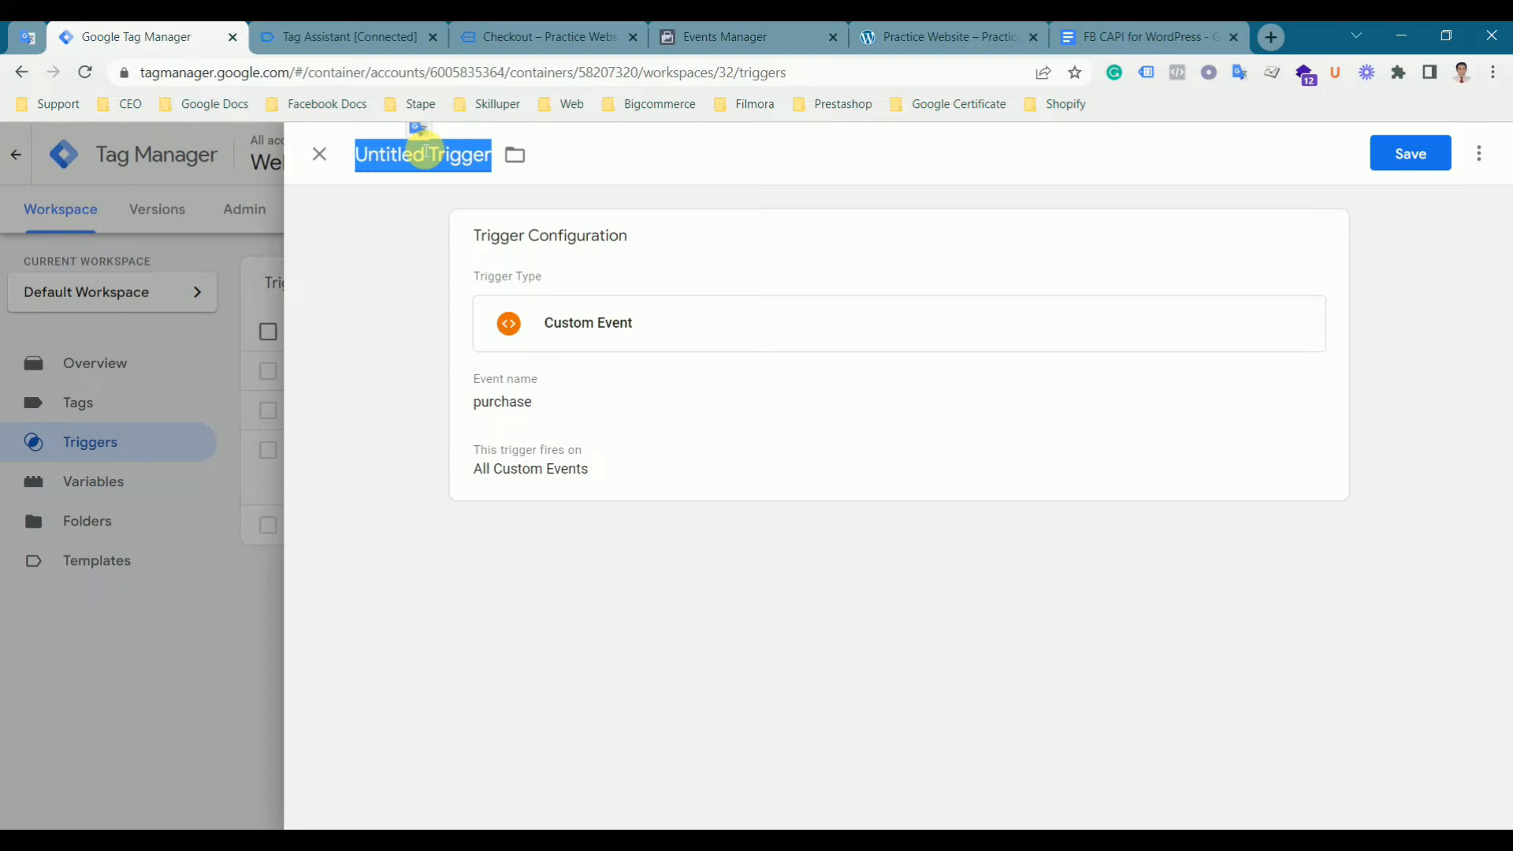
text(FB - Purchase  -)
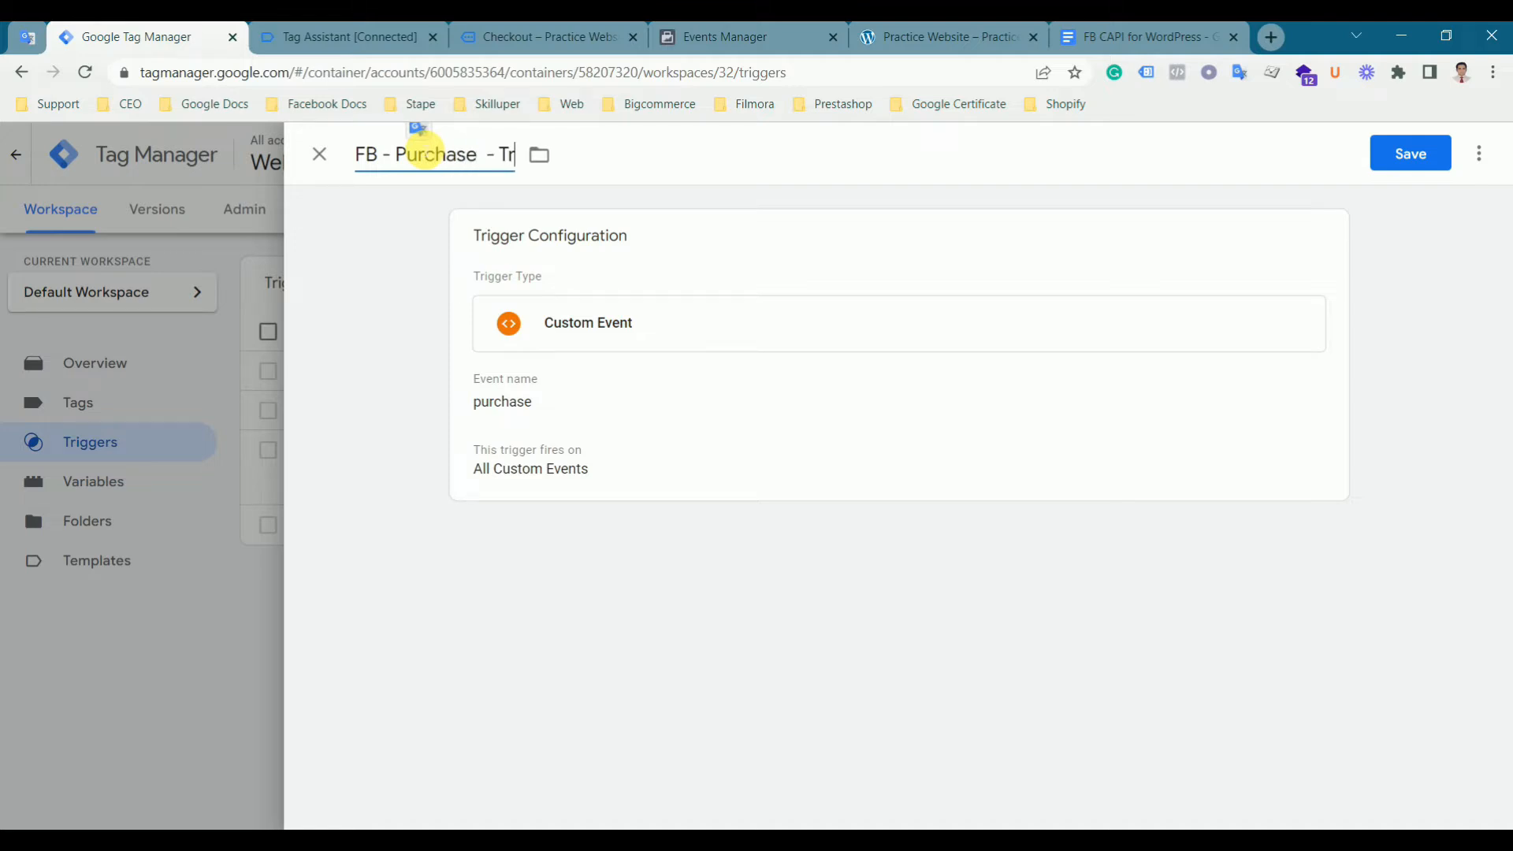
click(1415, 155)
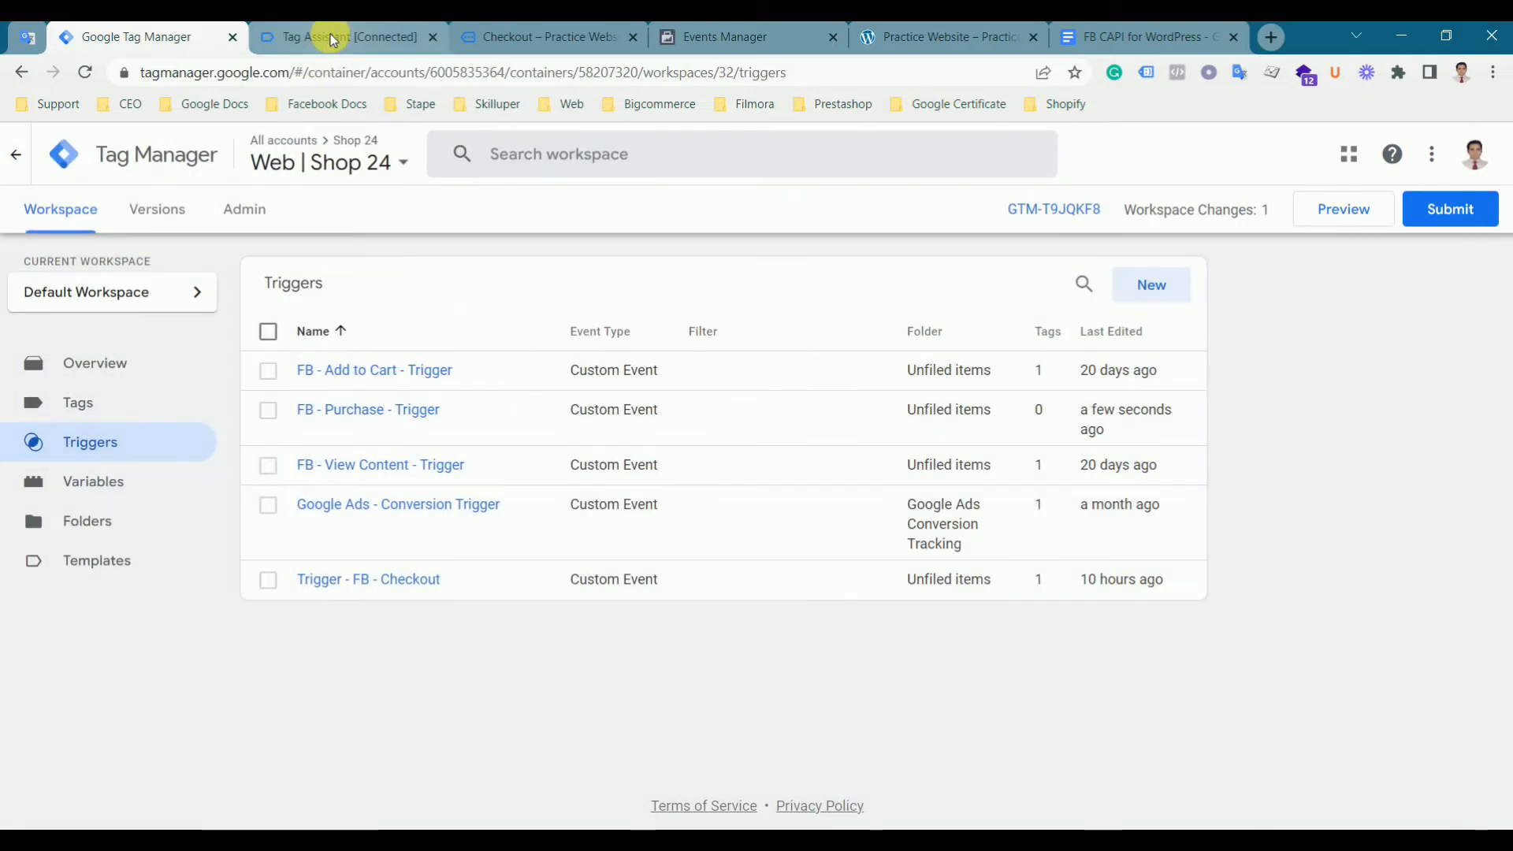
- Examine the data layer values of the purchase event in Tag Assistant
click(330, 34)
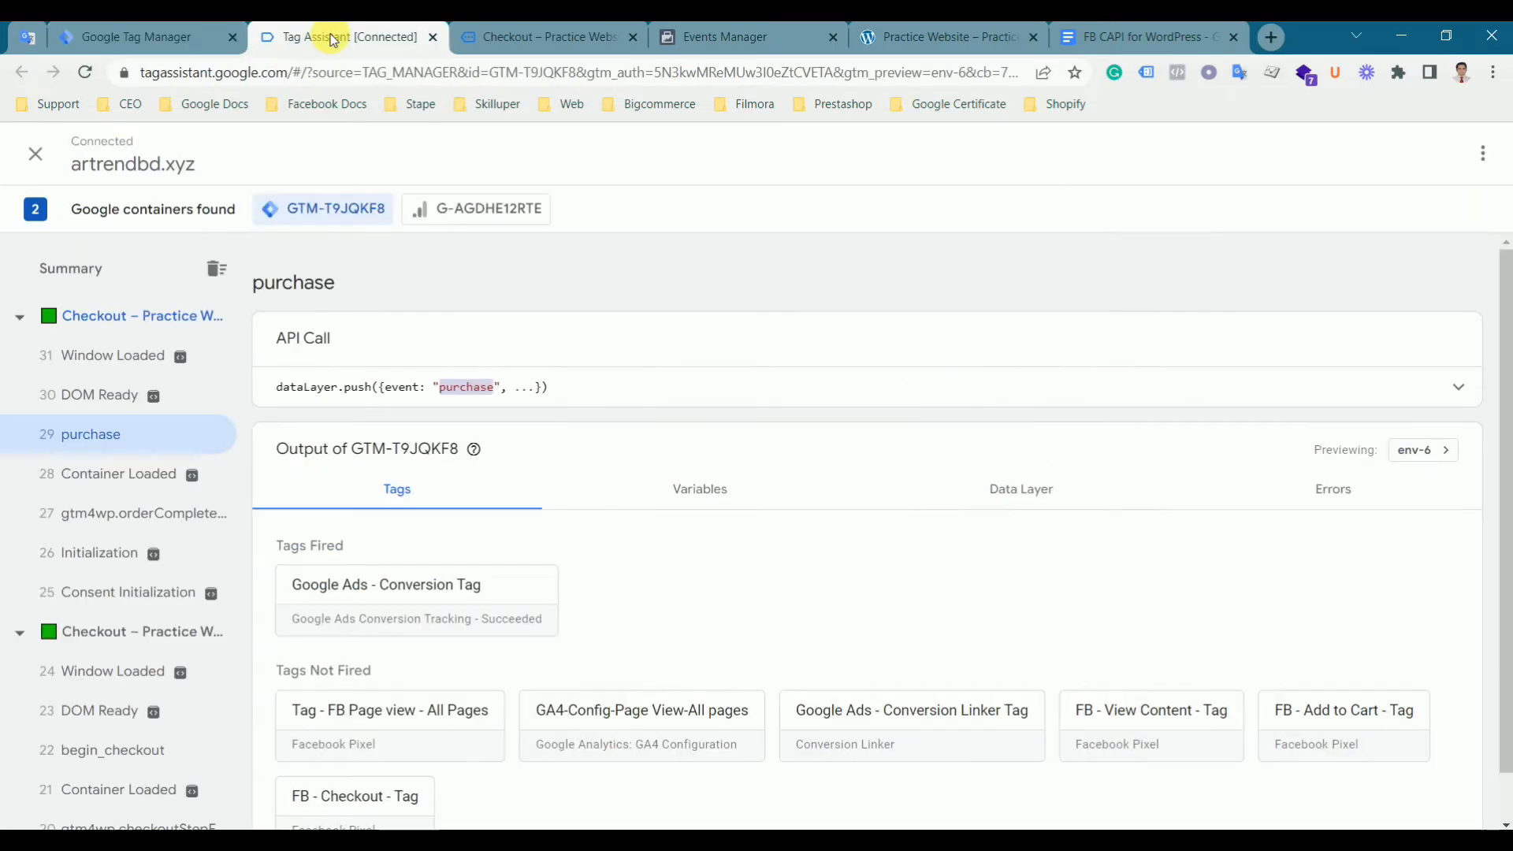
click(1023, 500)
scroll(711, 556, down, 4)
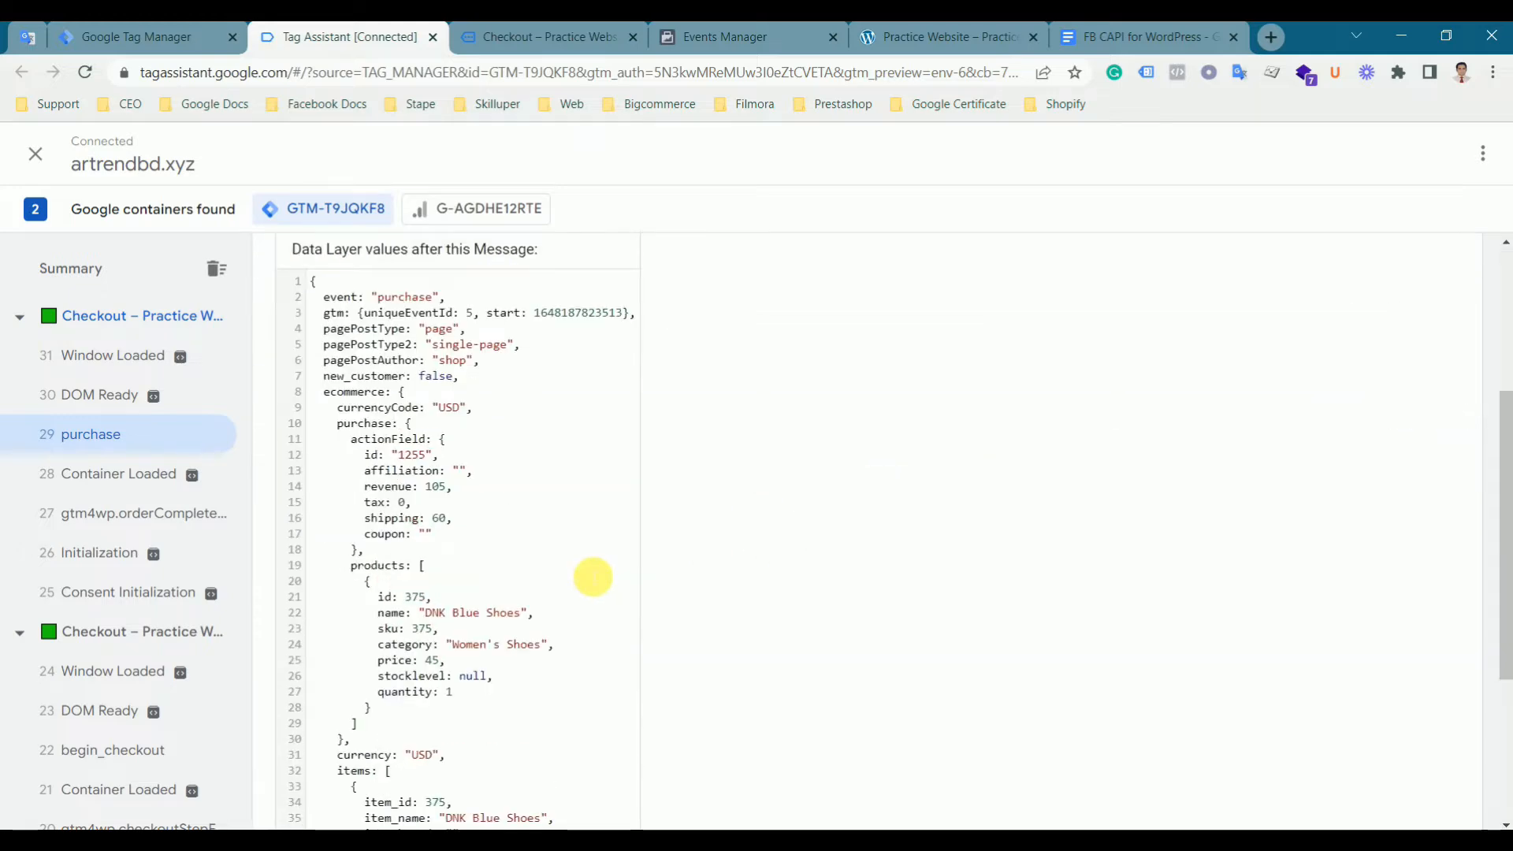
scroll(593, 577, down, 4)
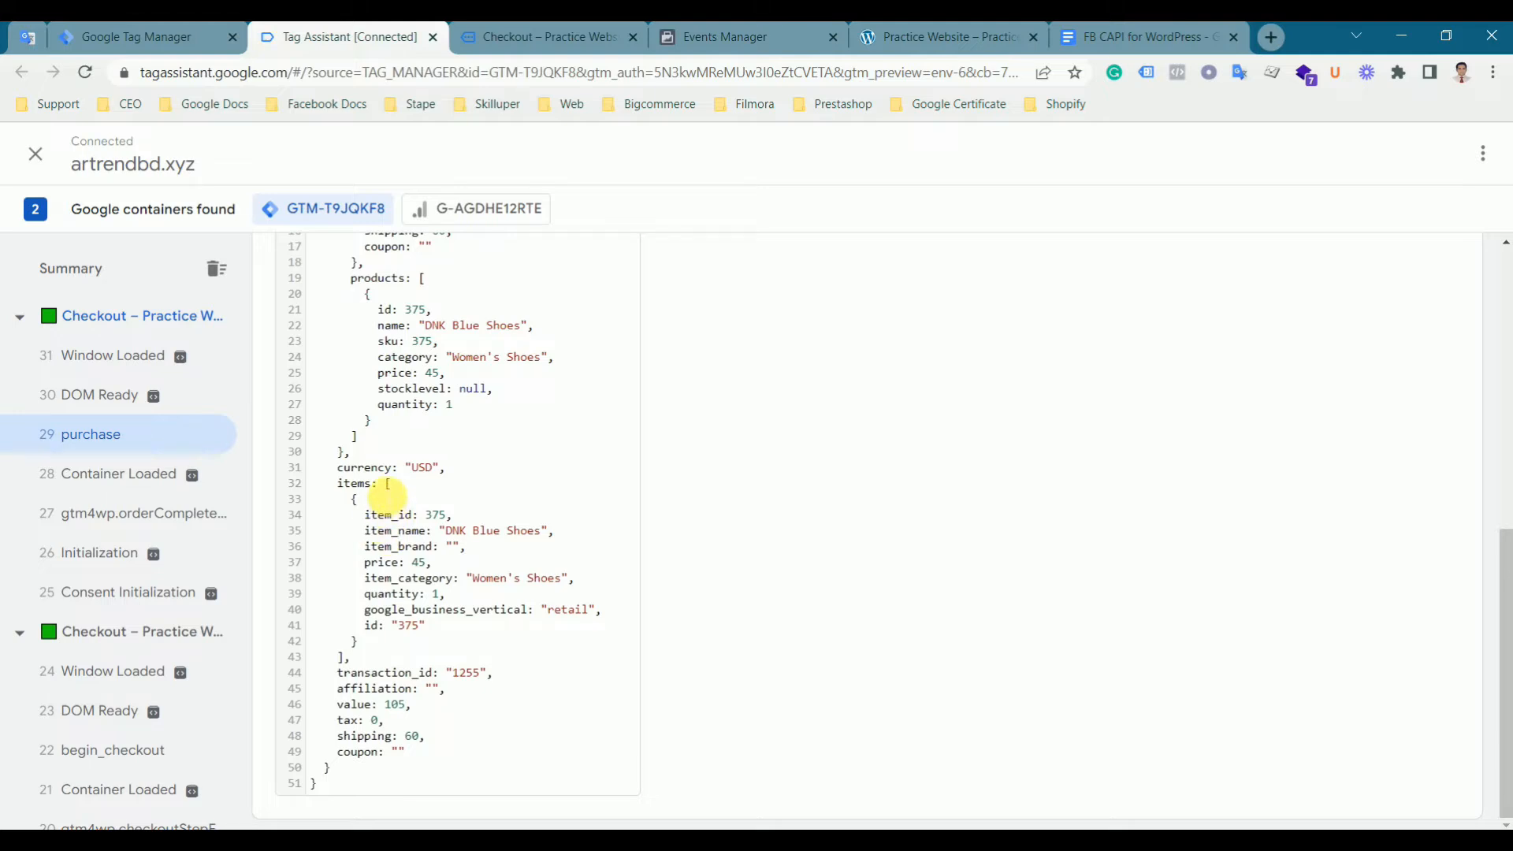
- Compare the document's Purchase Data Layer Variables instructions with the purchase event's value field in the data layer
click(1182, 35)
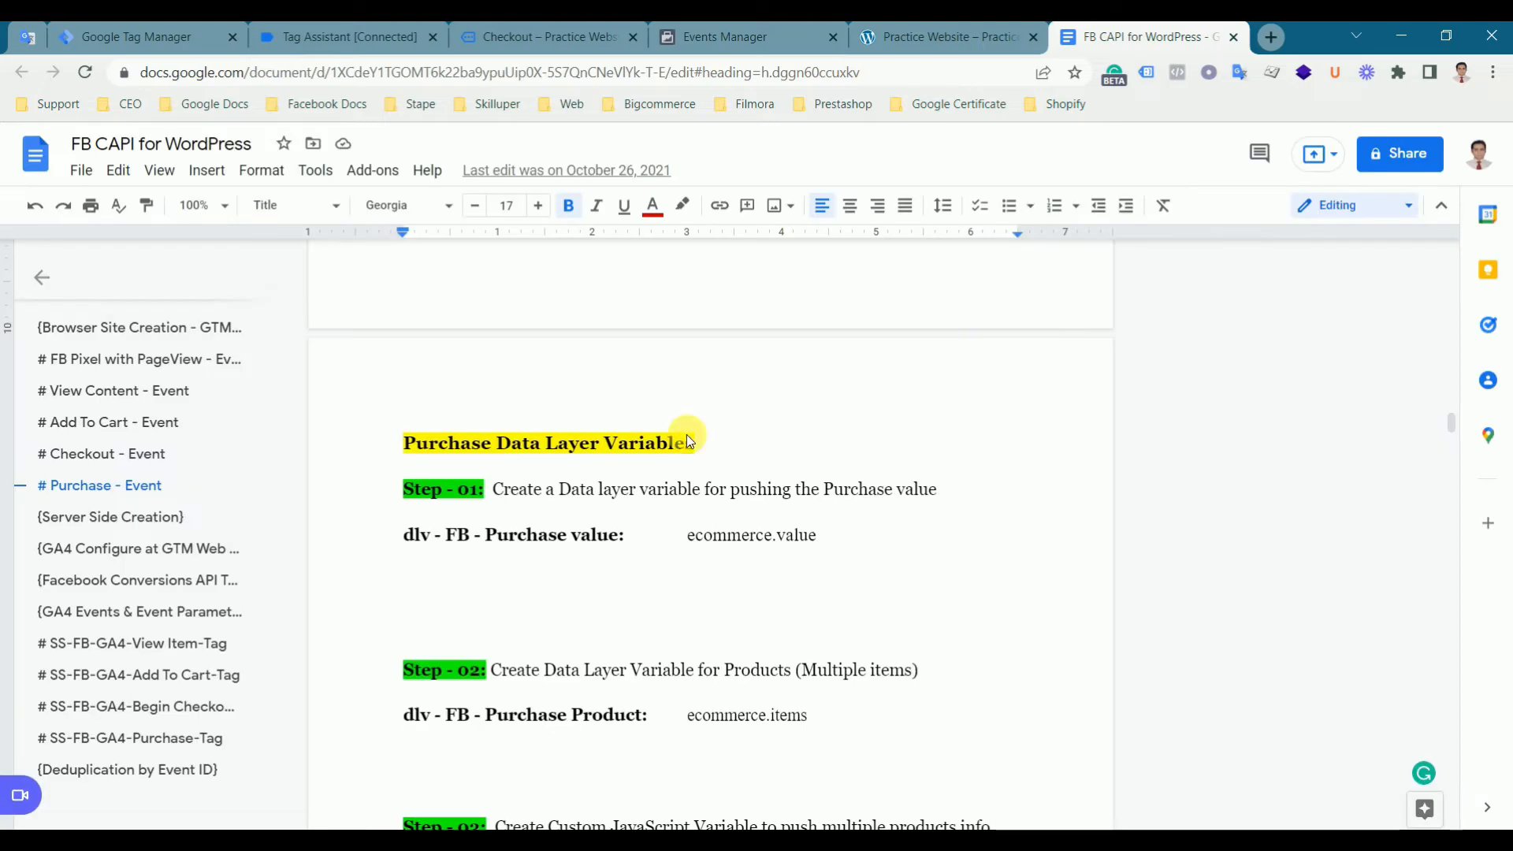
scroll(558, 700, down, 1)
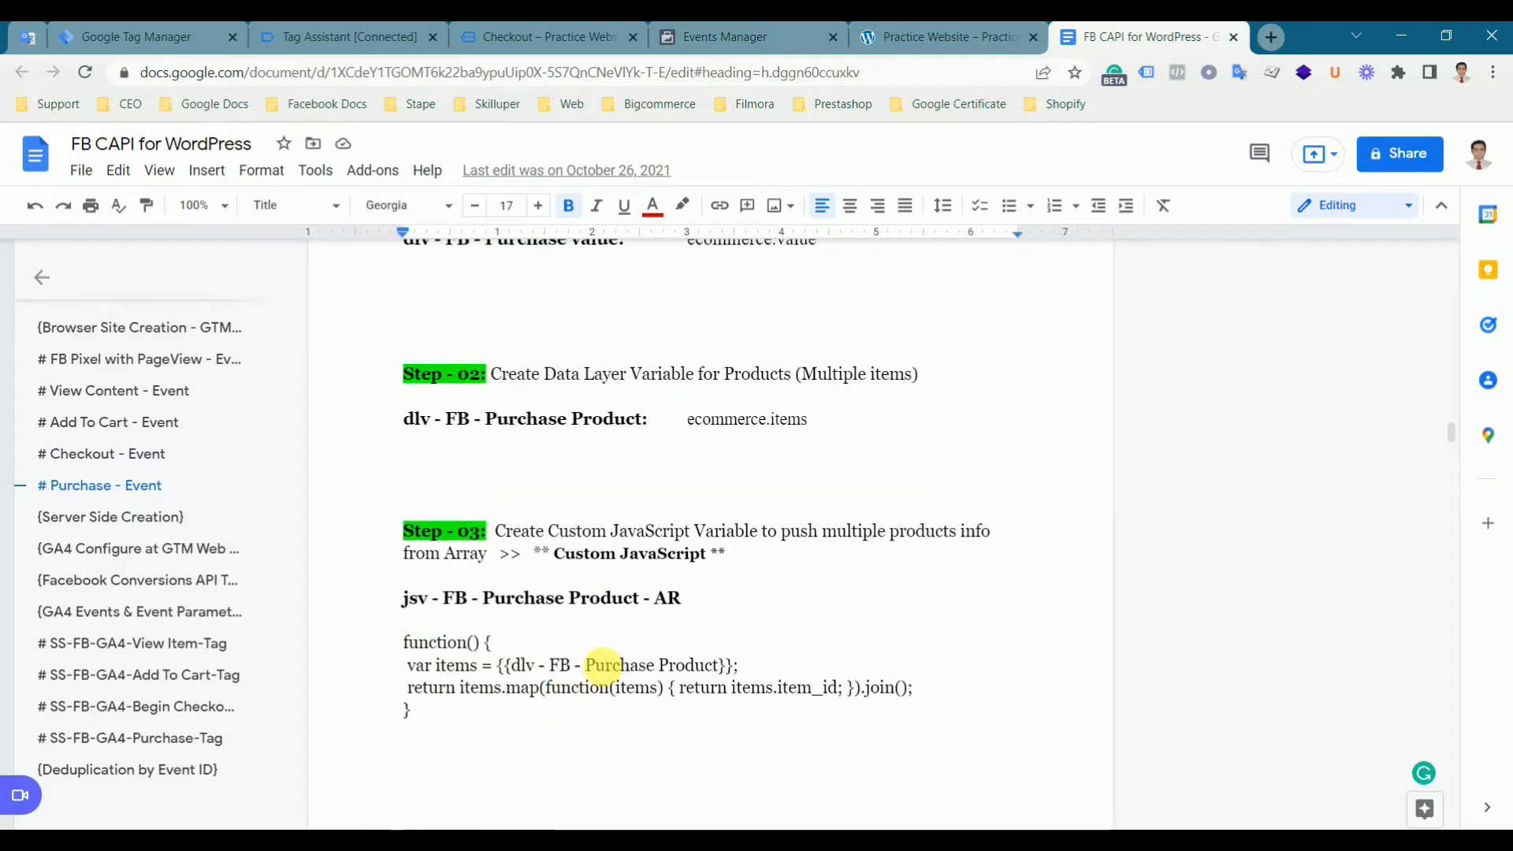
scroll(690, 661, up, 1)
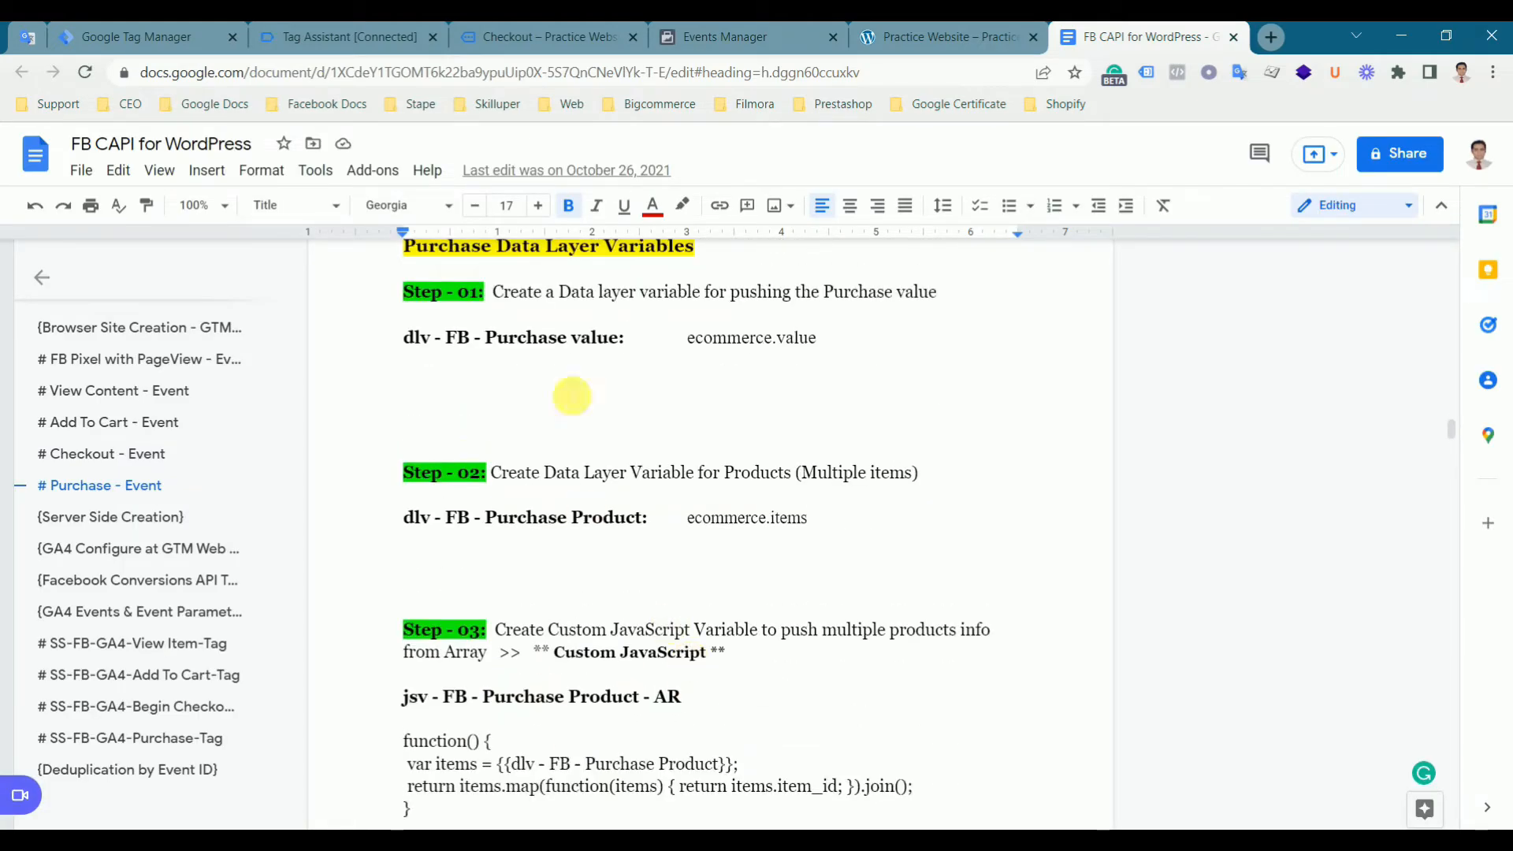
click(290, 41)
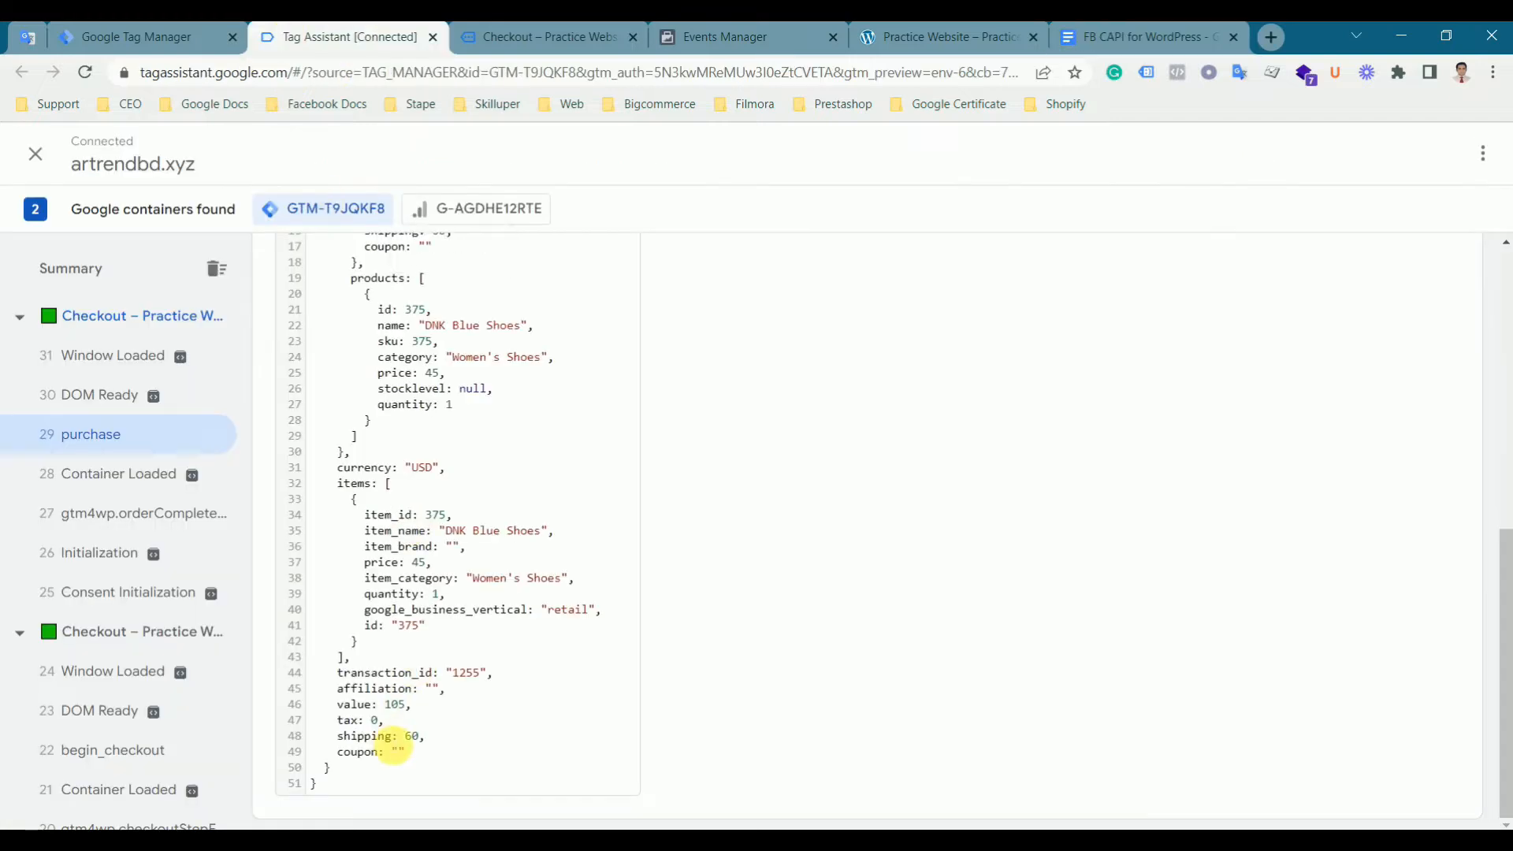
drag(347, 709, 408, 713)
click(456, 723)
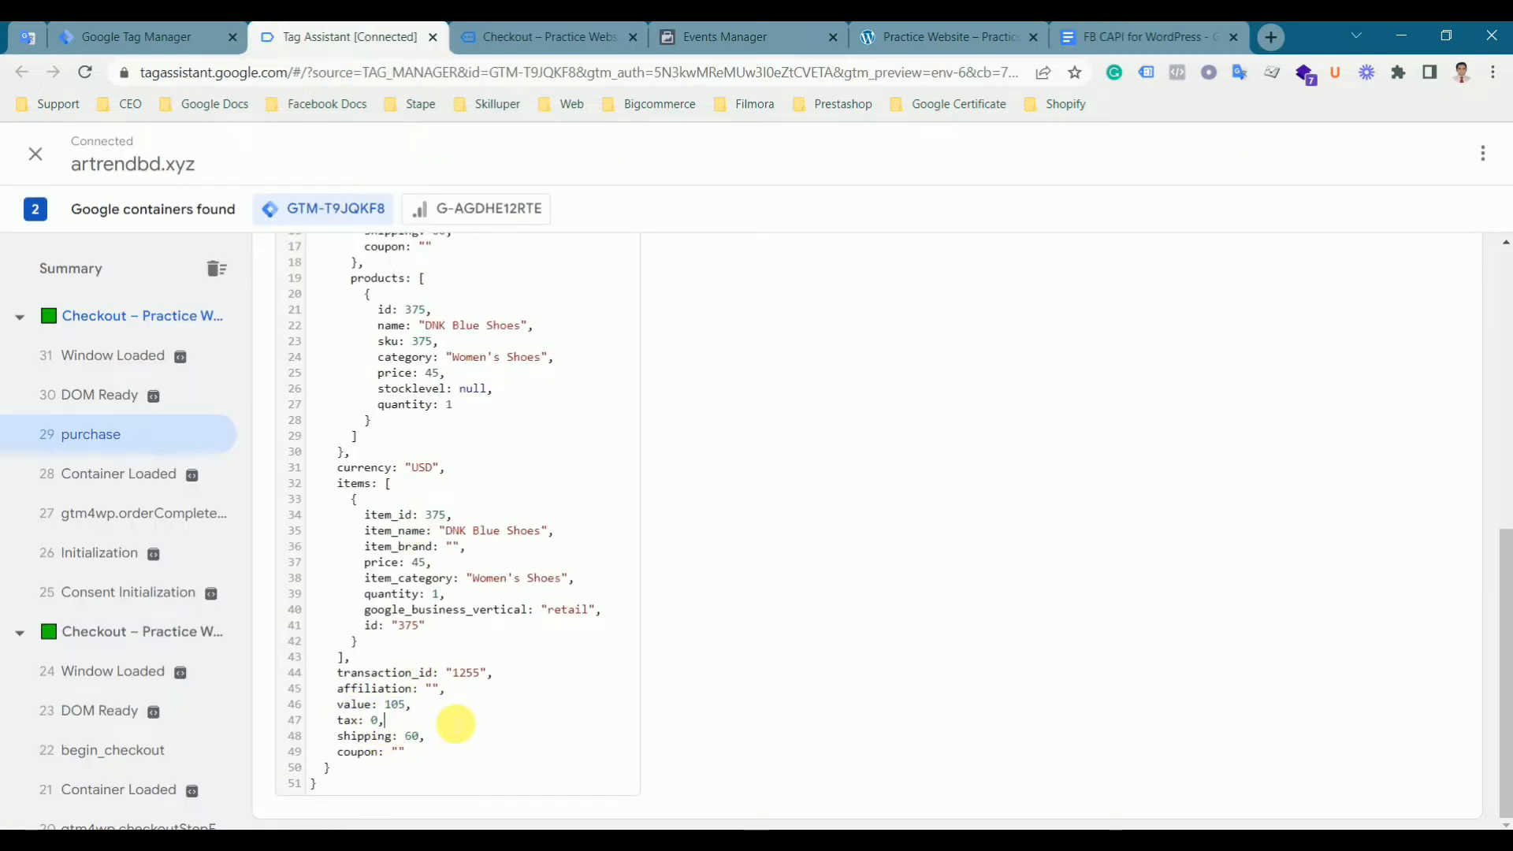
- Start a new user-defined variable and name it dlv - FB - Purchase value, copied from the document
click(172, 38)
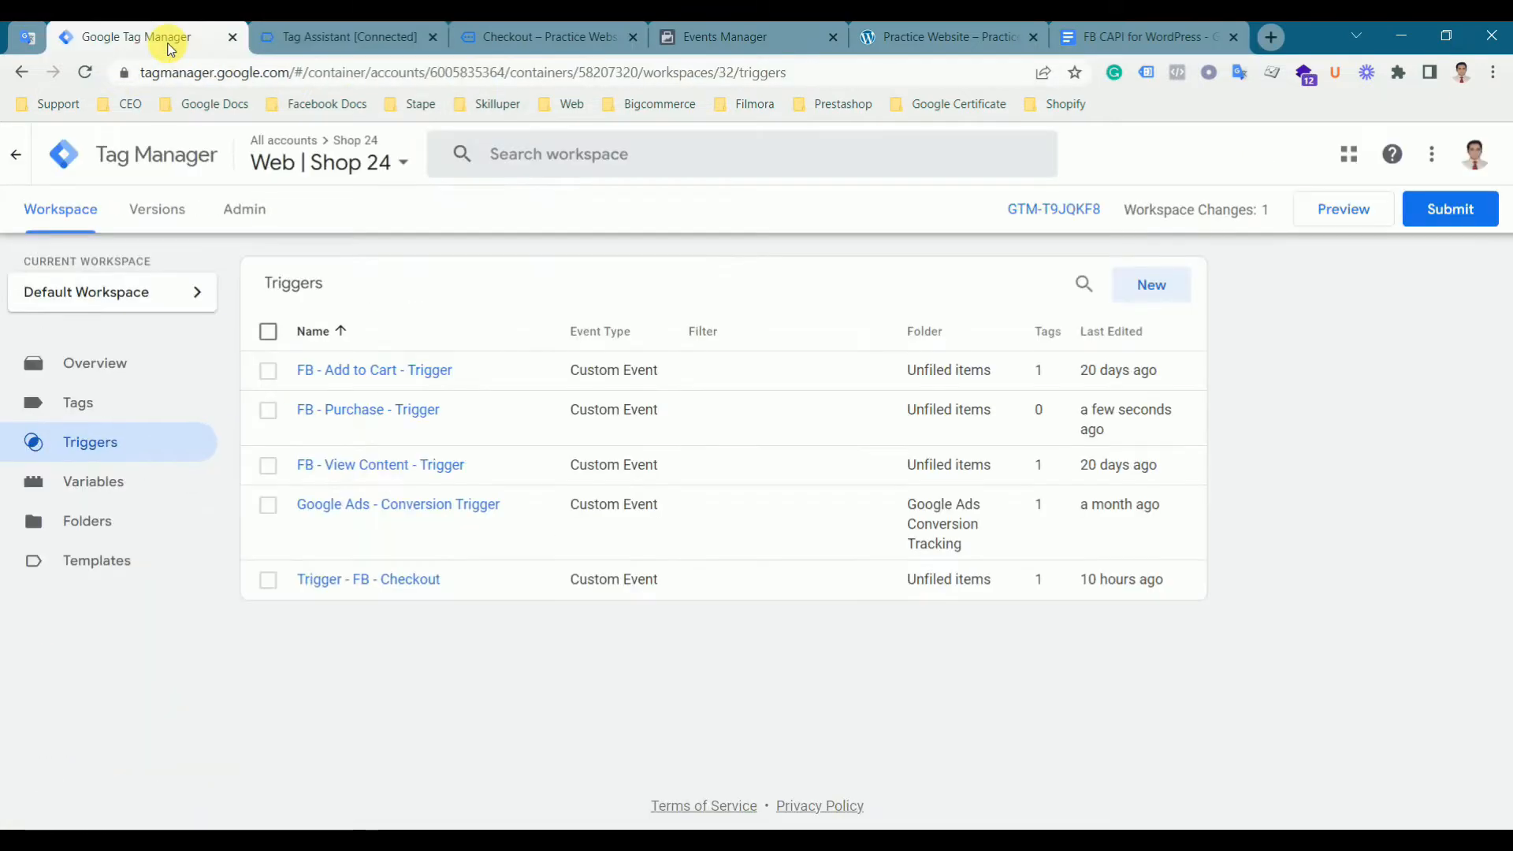
click(101, 479)
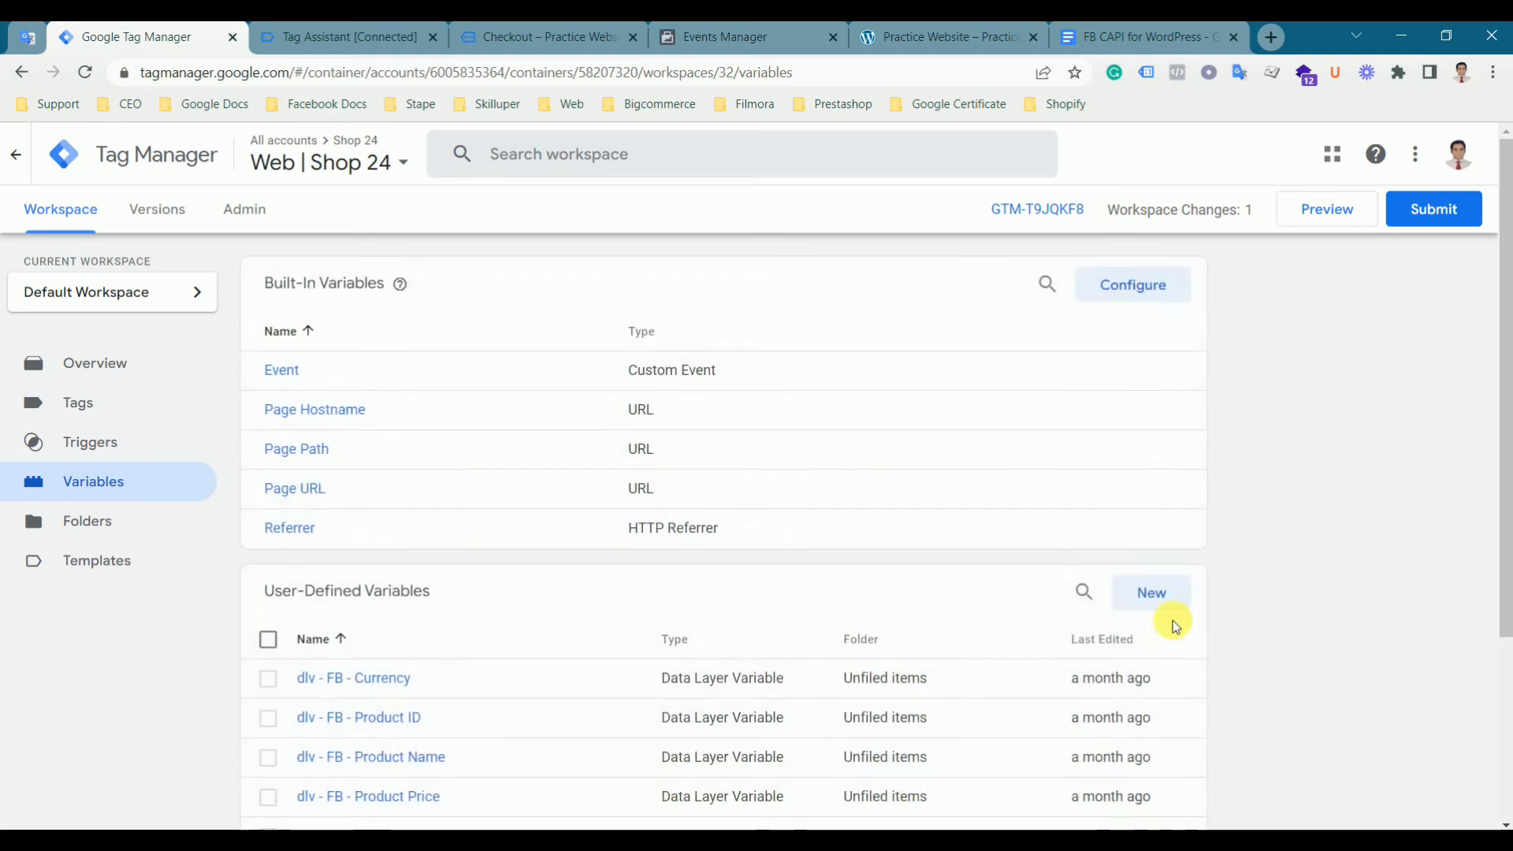
click(1153, 594)
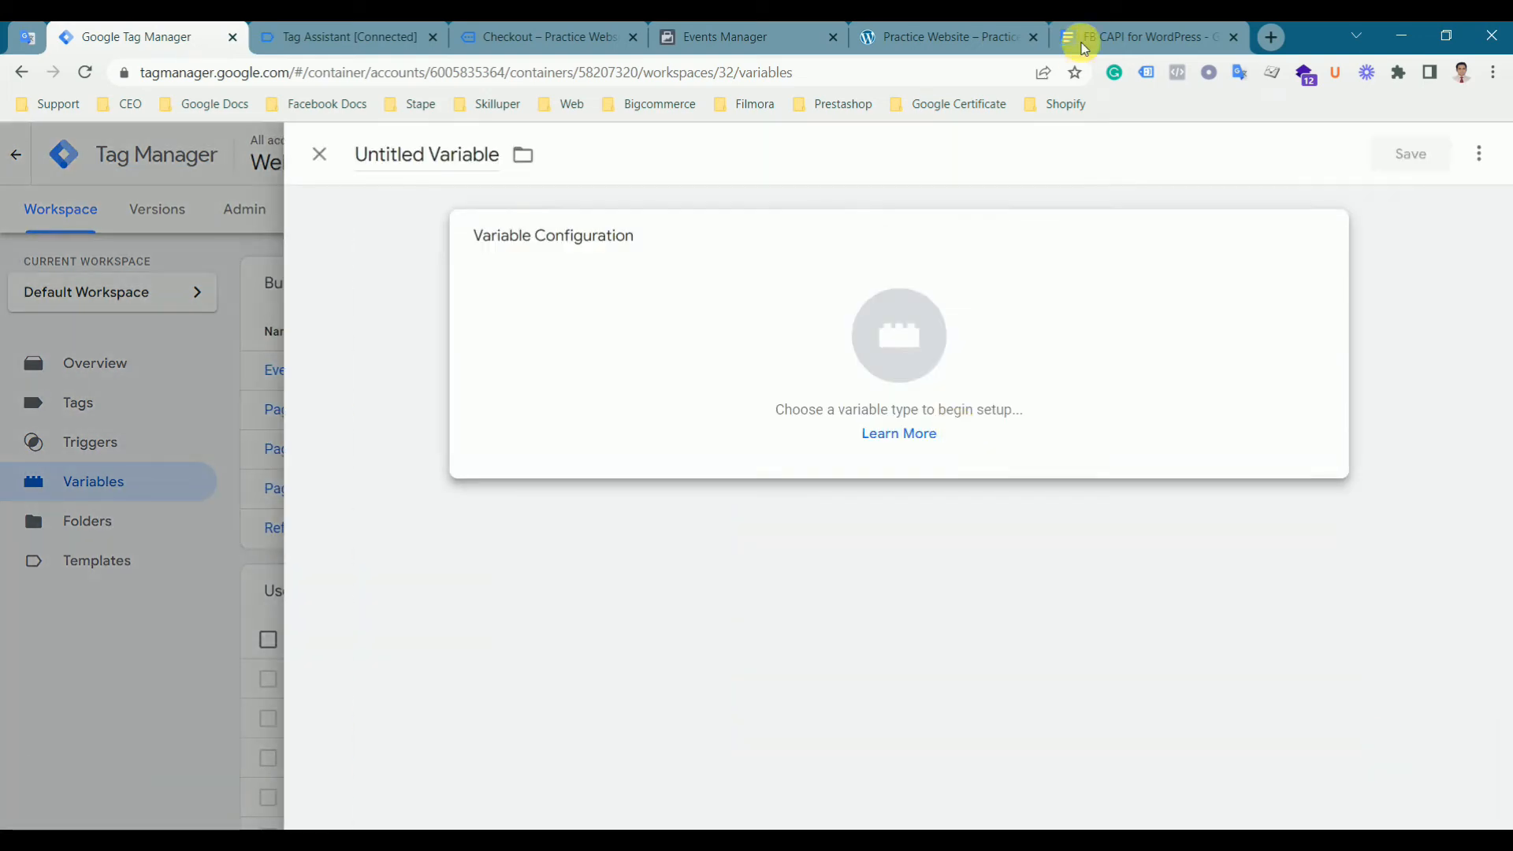
click(1103, 35)
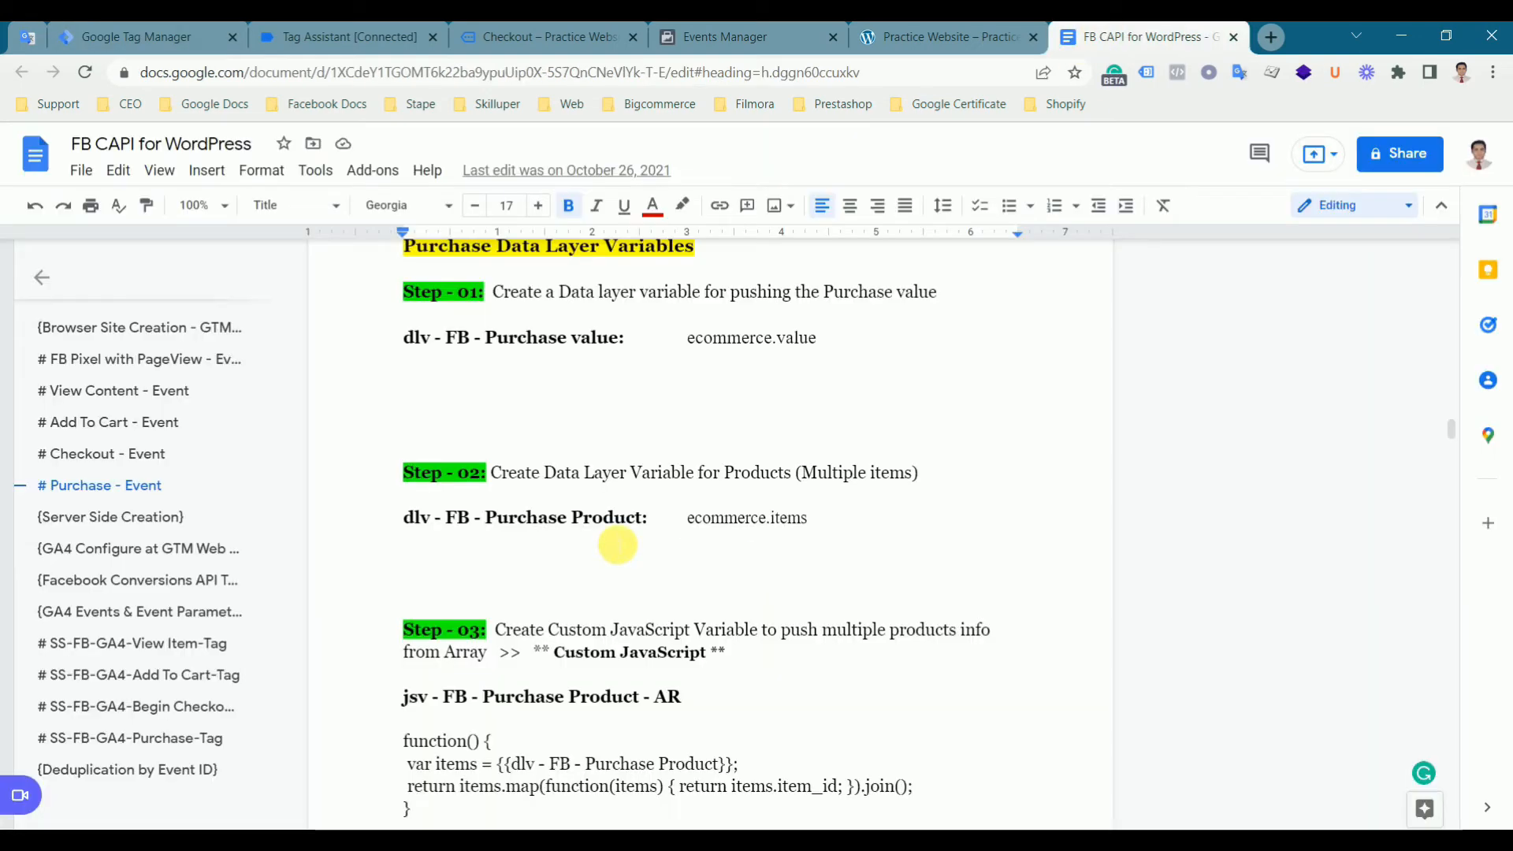
drag(621, 339, 405, 339)
key(ctrl+c)
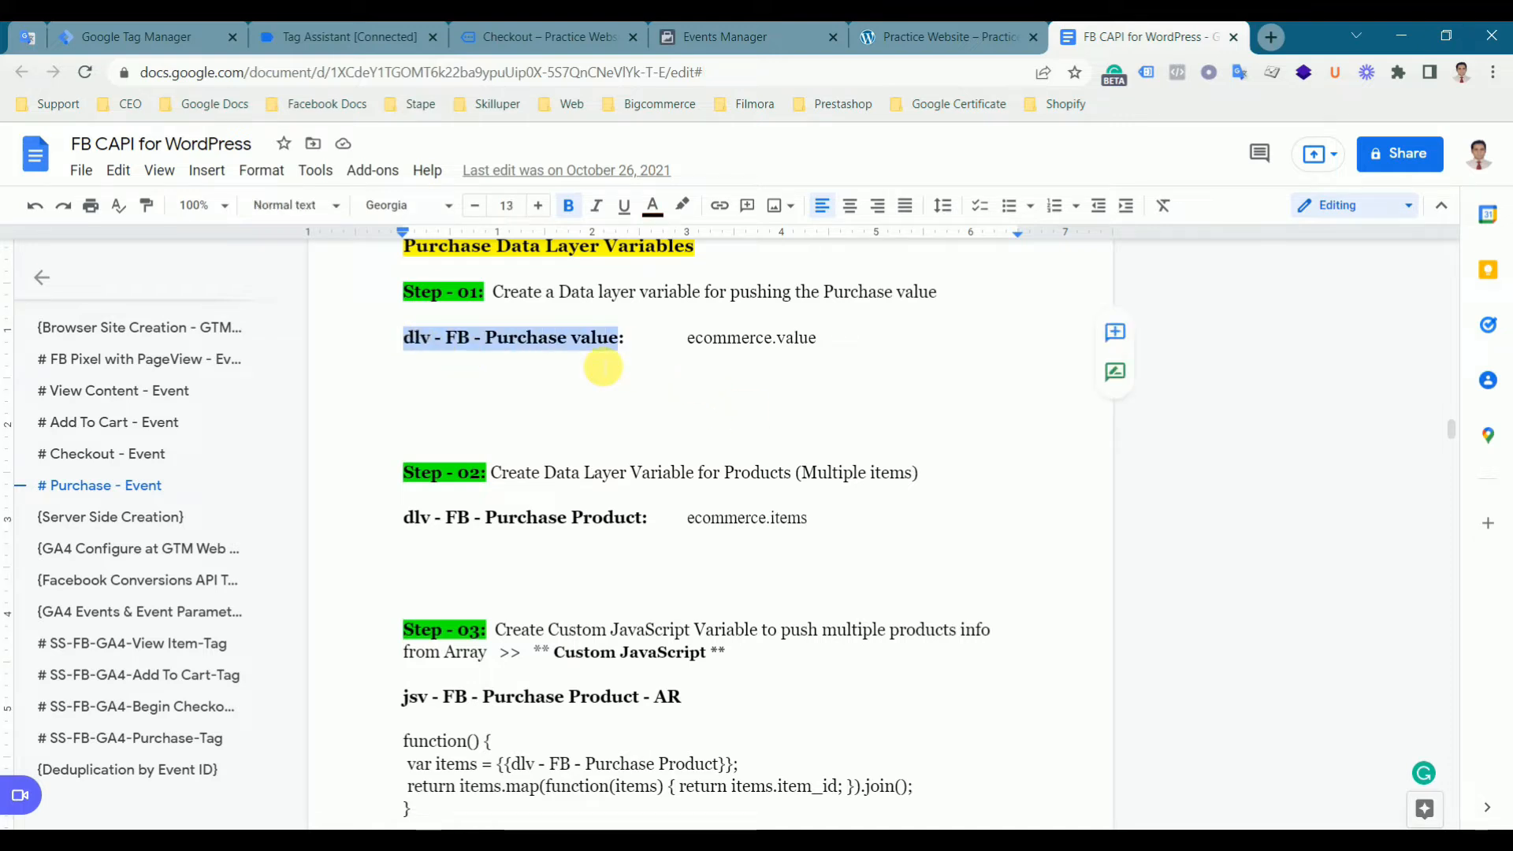
click(157, 32)
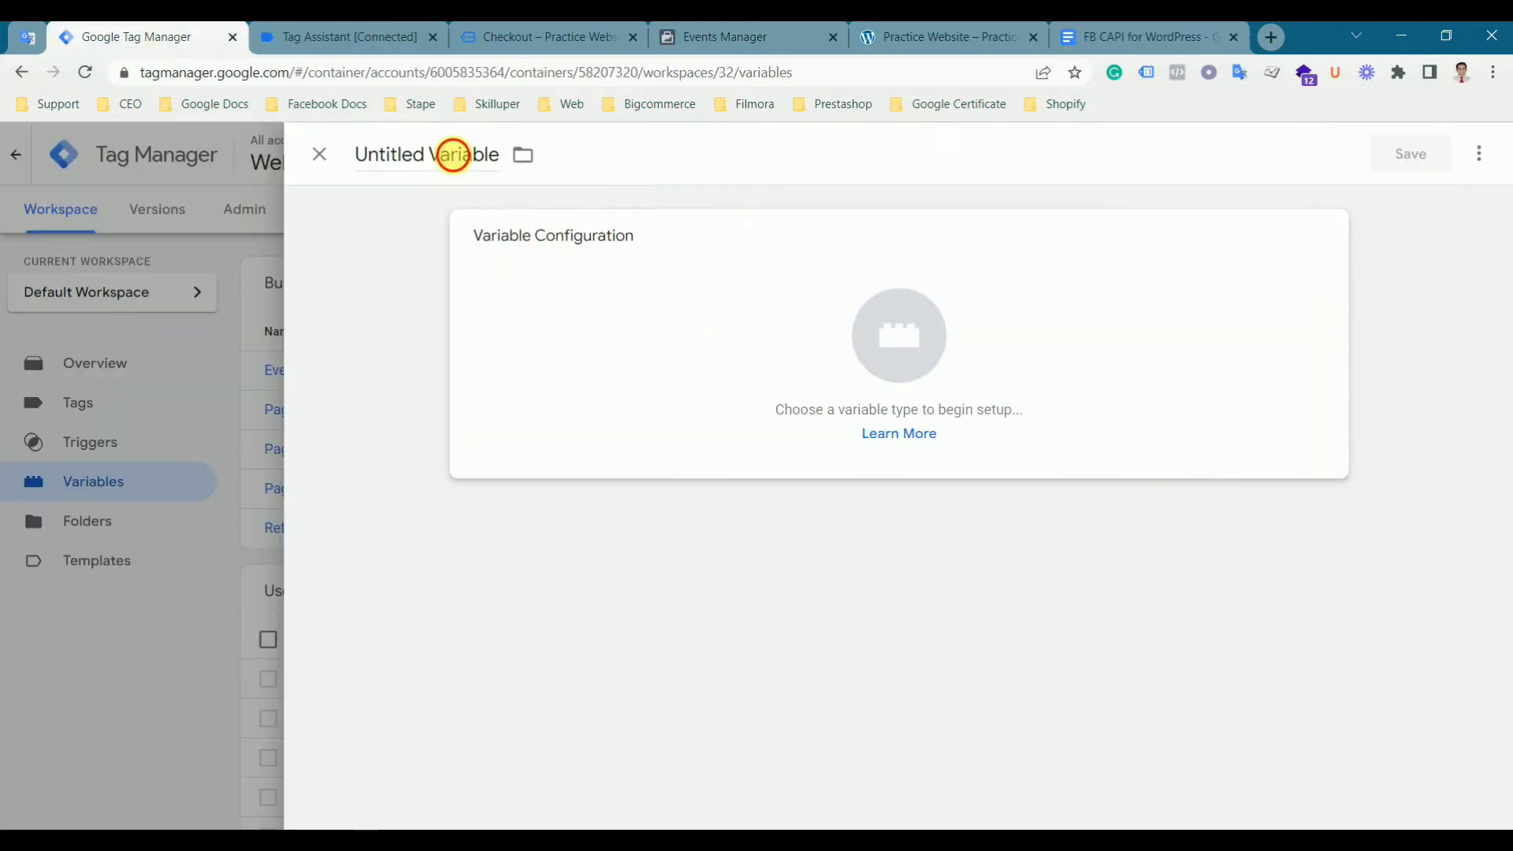
double_click(453, 153)
key(ctrl+a)
key(ctrl+v)
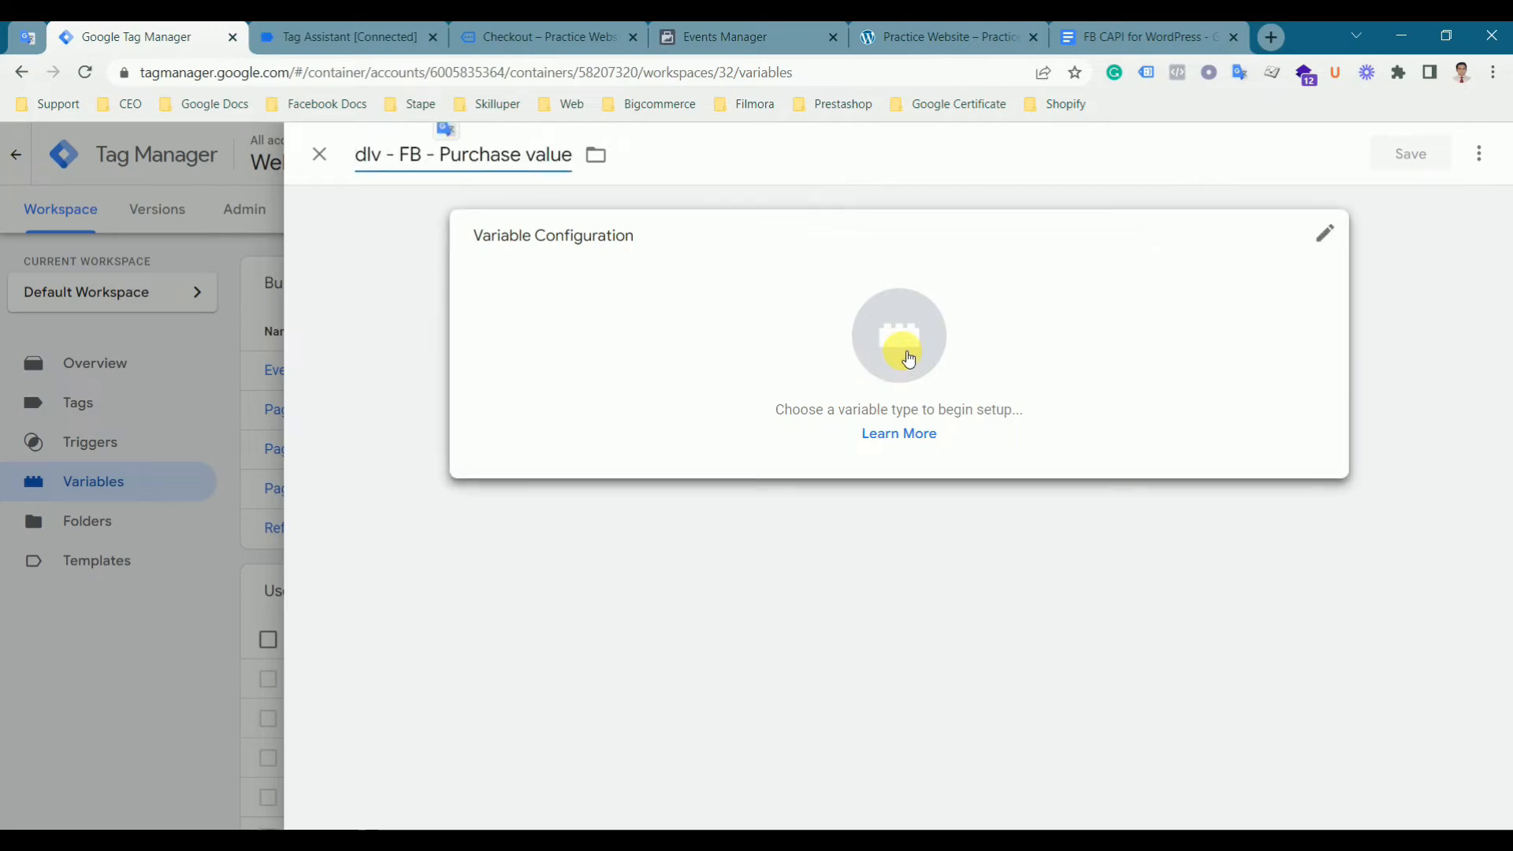
- Choose Data Layer Variable as the variable type
click(898, 346)
scroll(1024, 601, down, 4)
scroll(1044, 587, up, 1)
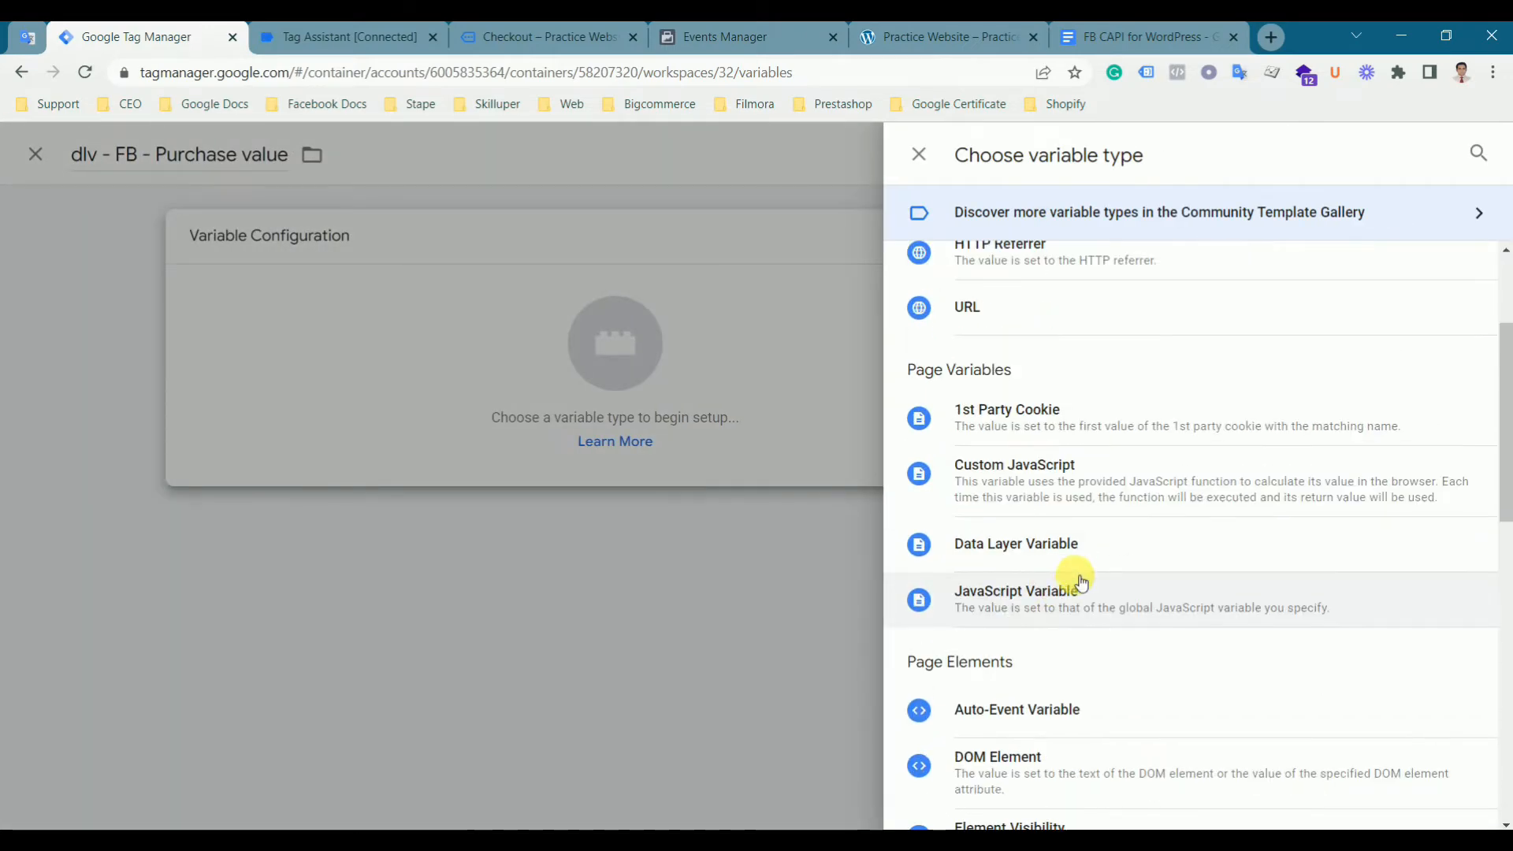
click(1075, 553)
- Set the variable's data layer variable name to ecommerce.value, copied from the document
click(1130, 44)
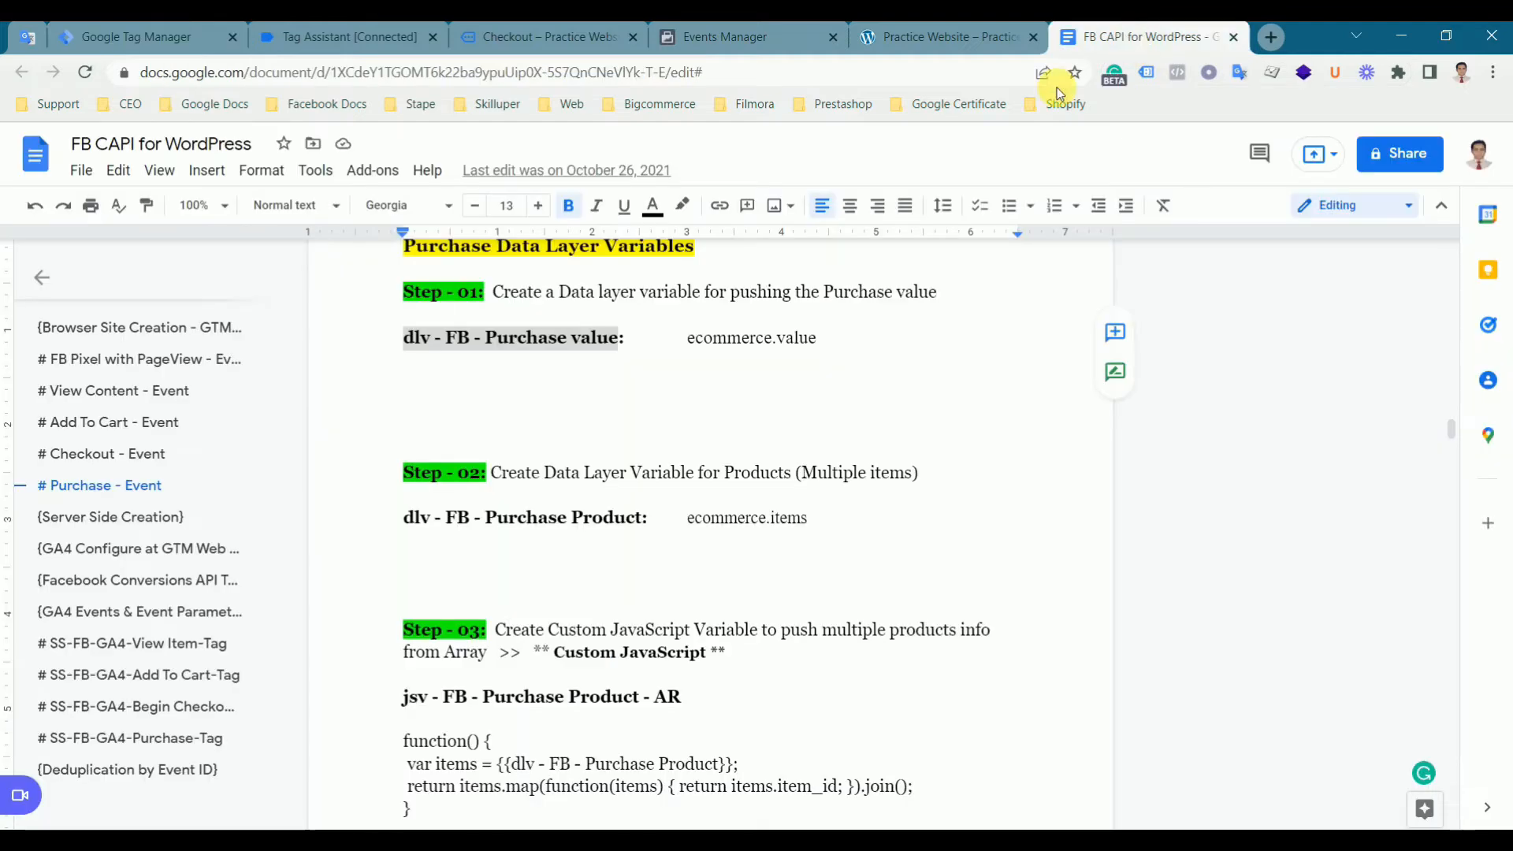
triple_click(736, 343)
click(786, 369)
double_click(810, 337)
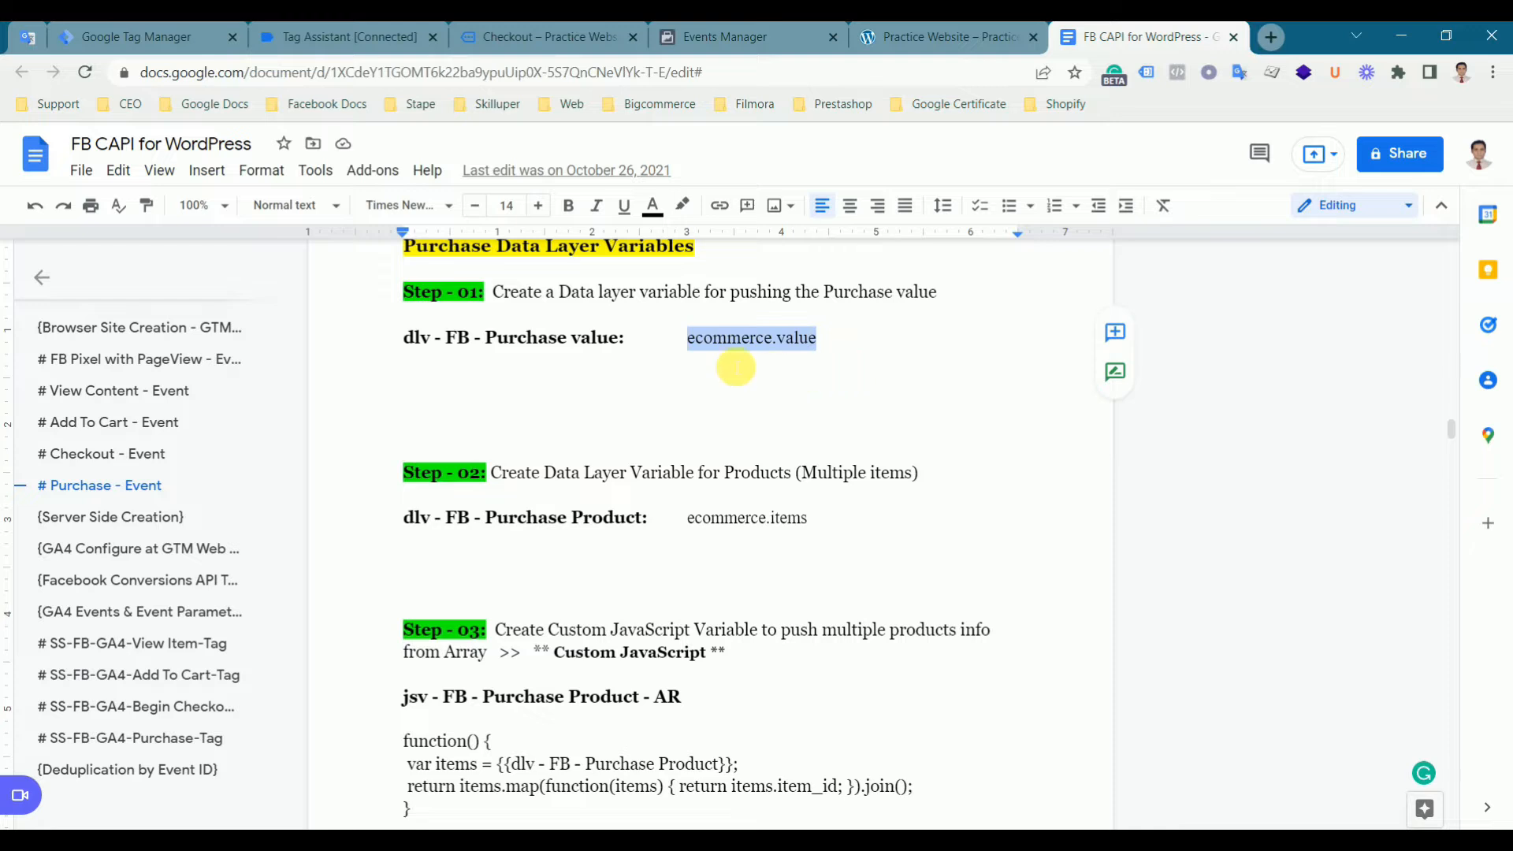
click(208, 37)
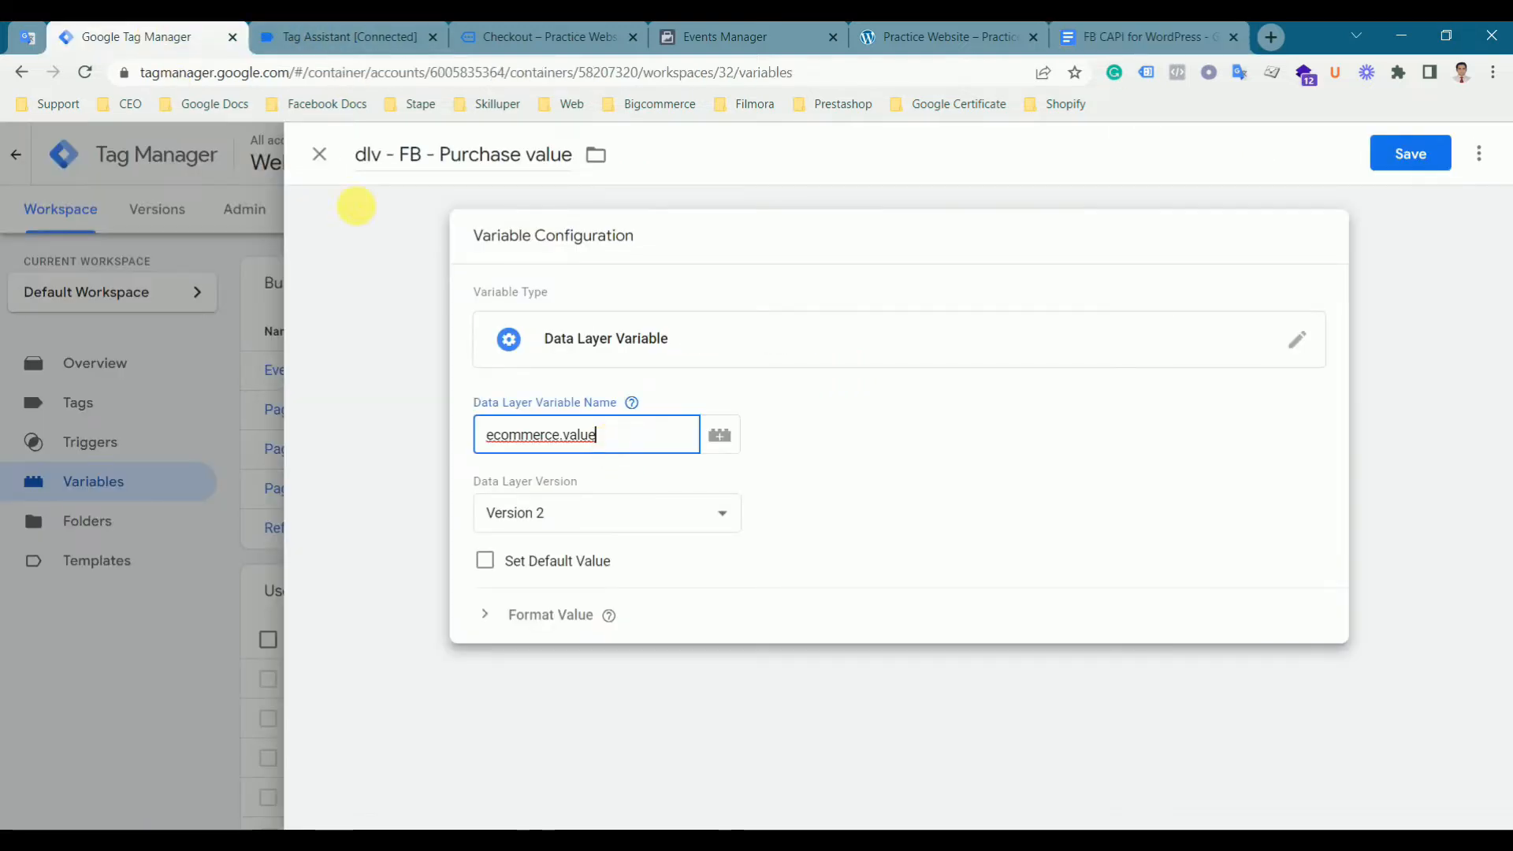
- Check the purchase event's value in the data layer and save the dlv - FB - Purchase value variable
click(325, 40)
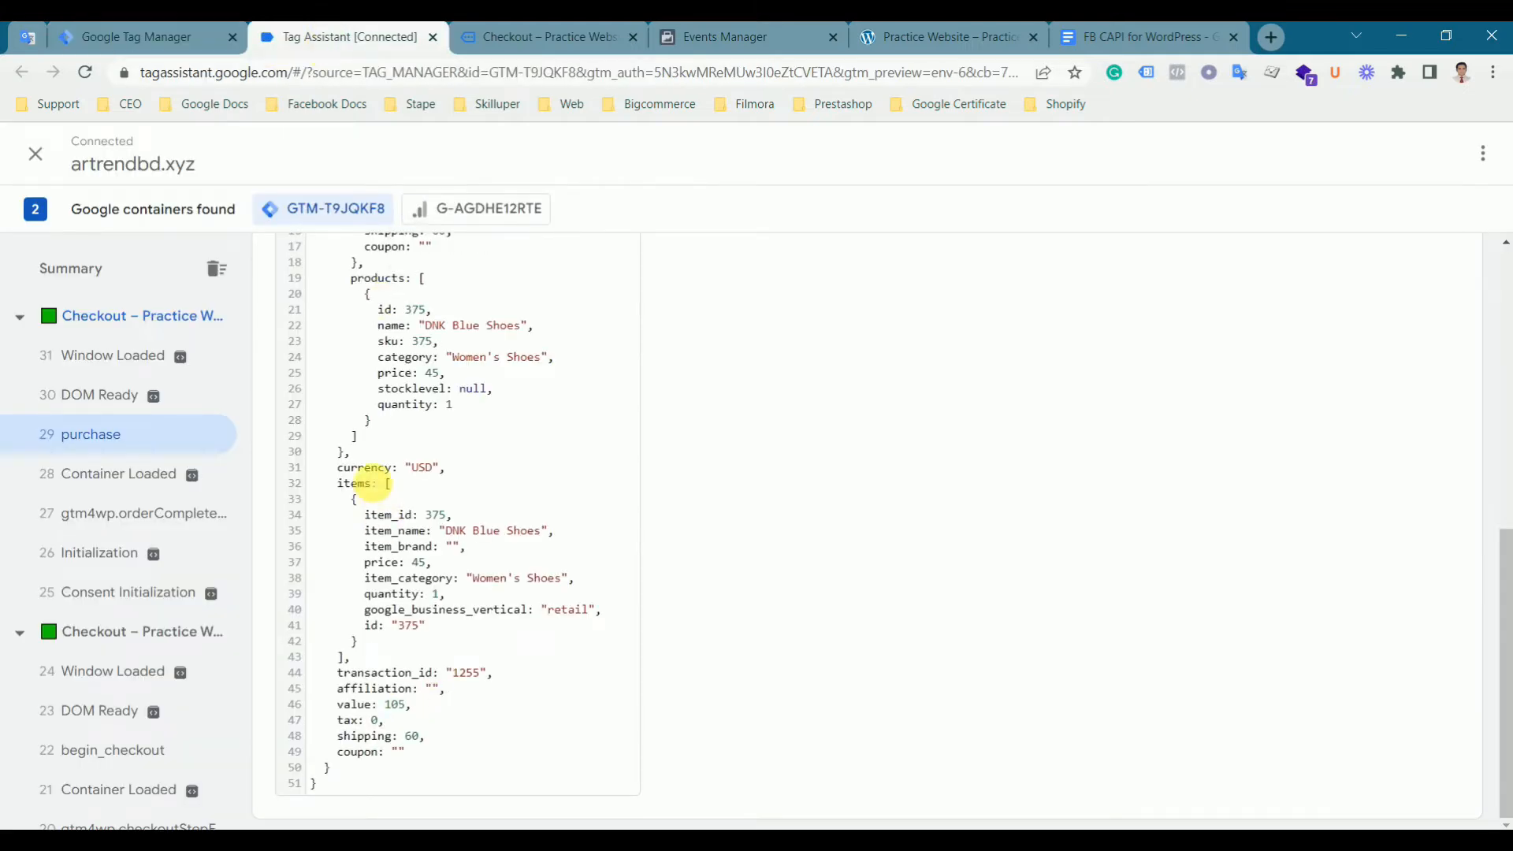
scroll(372, 483, up, 4)
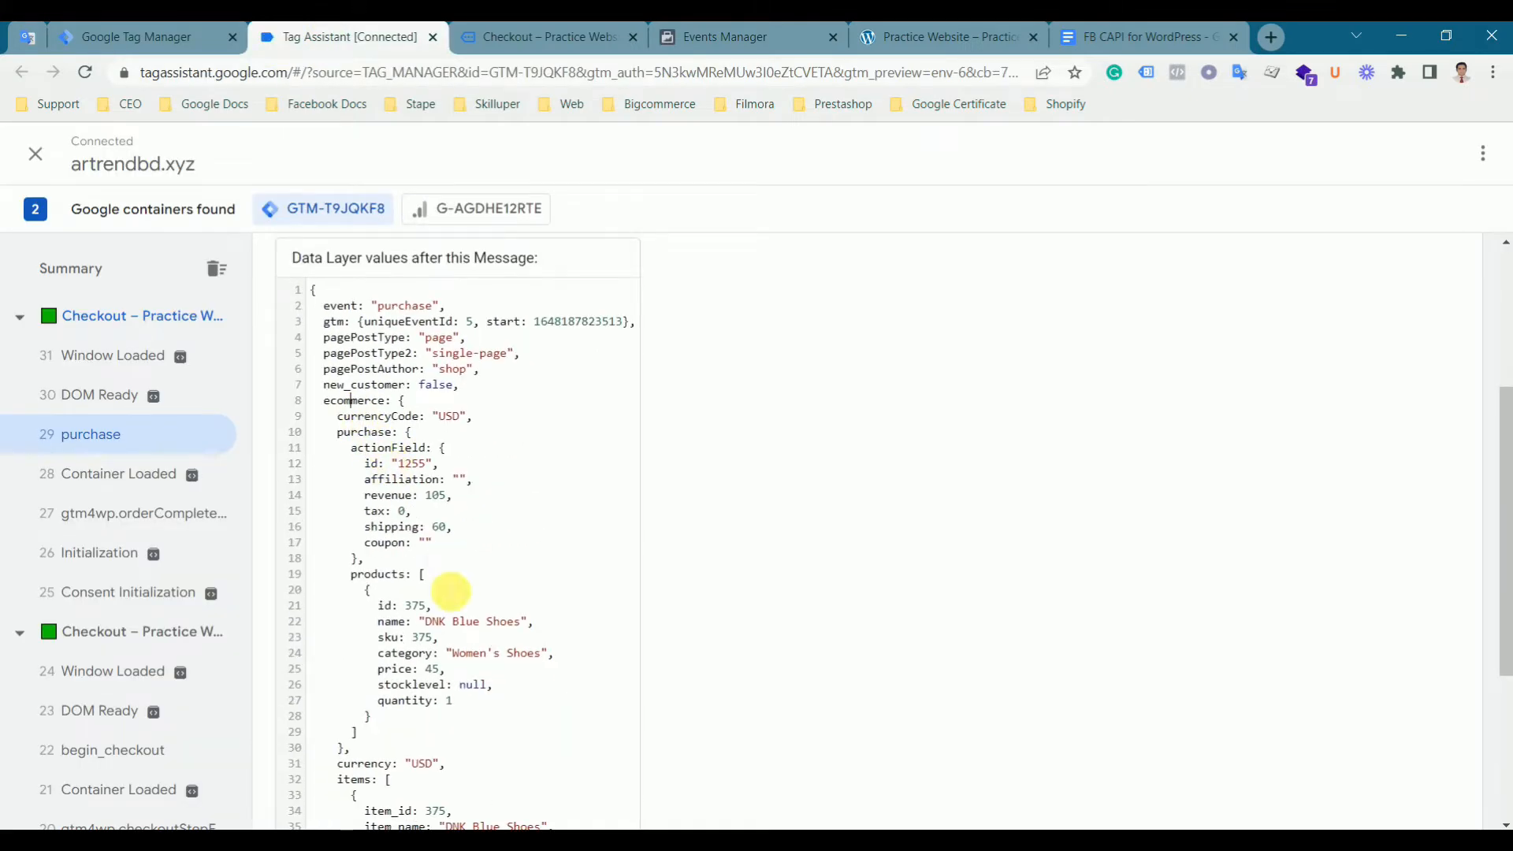
scroll(450, 591, down, 4)
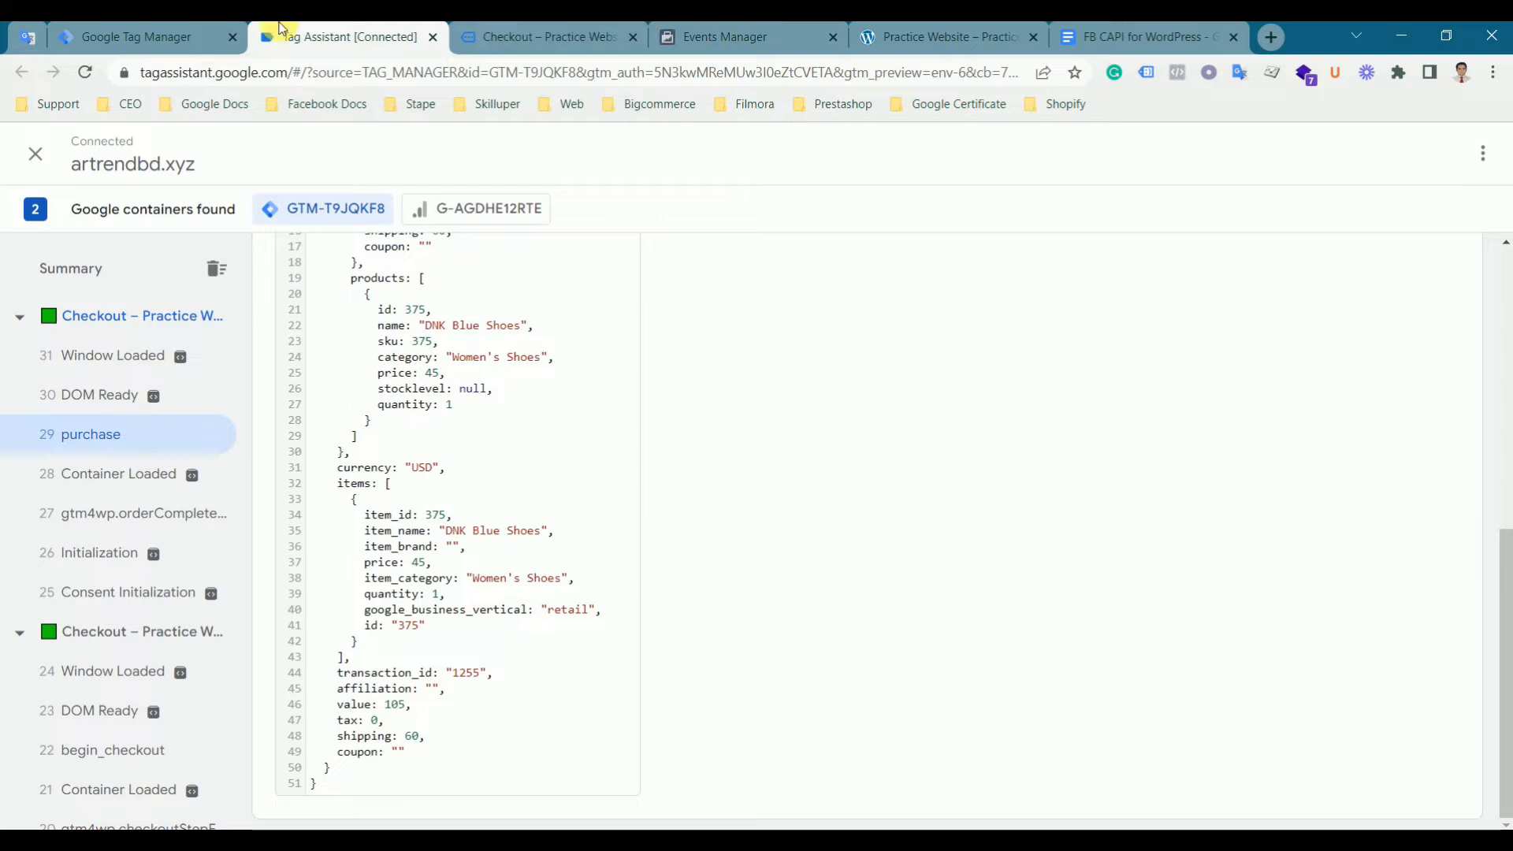
click(134, 37)
click(1406, 154)
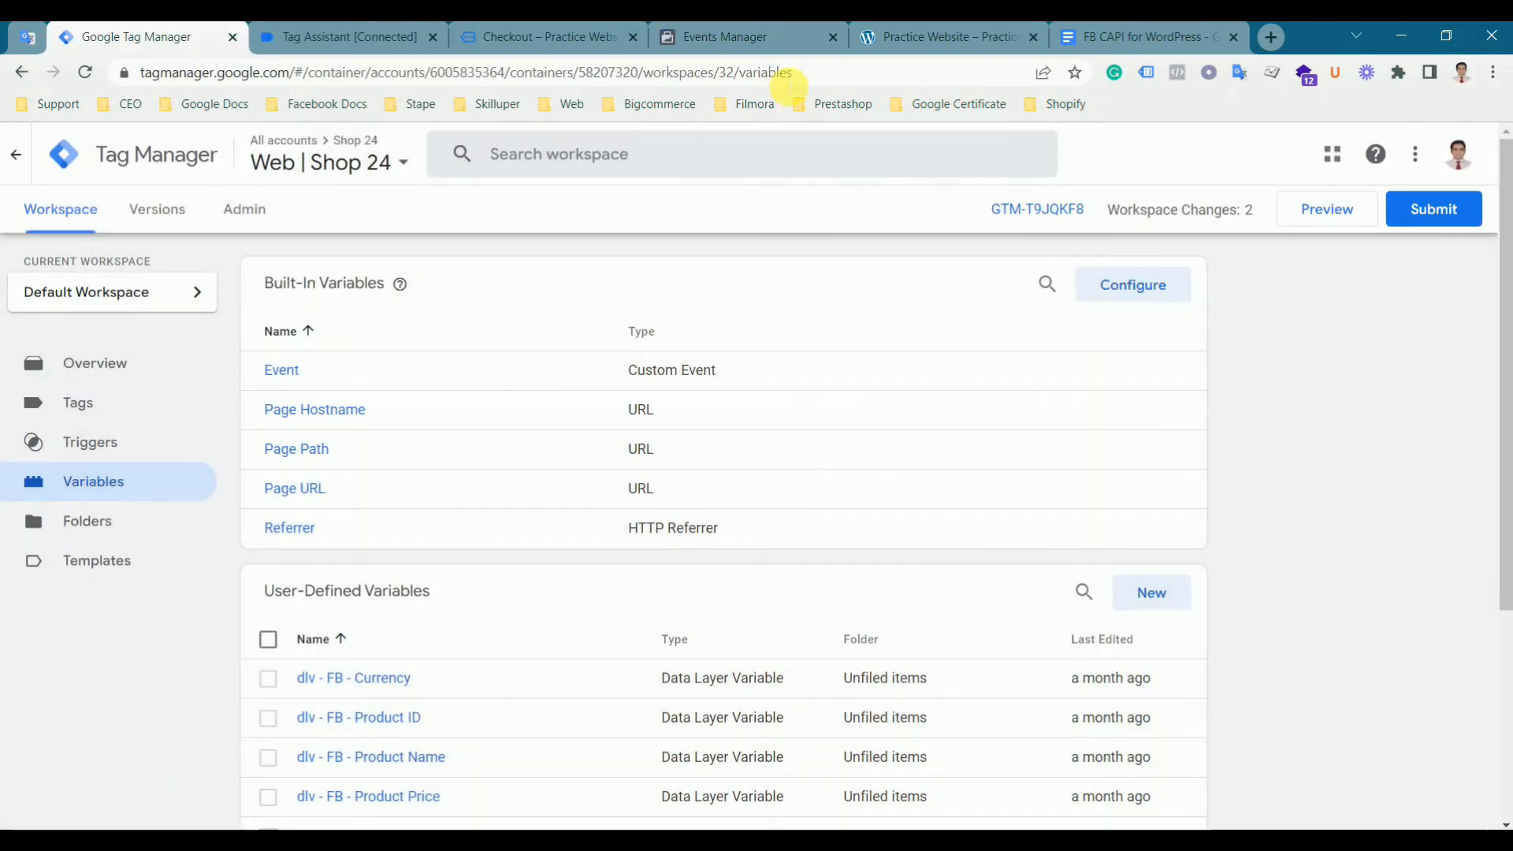
- Start a new user-defined variable named dlv - FB - Purchase Product, copied from the document
click(1117, 38)
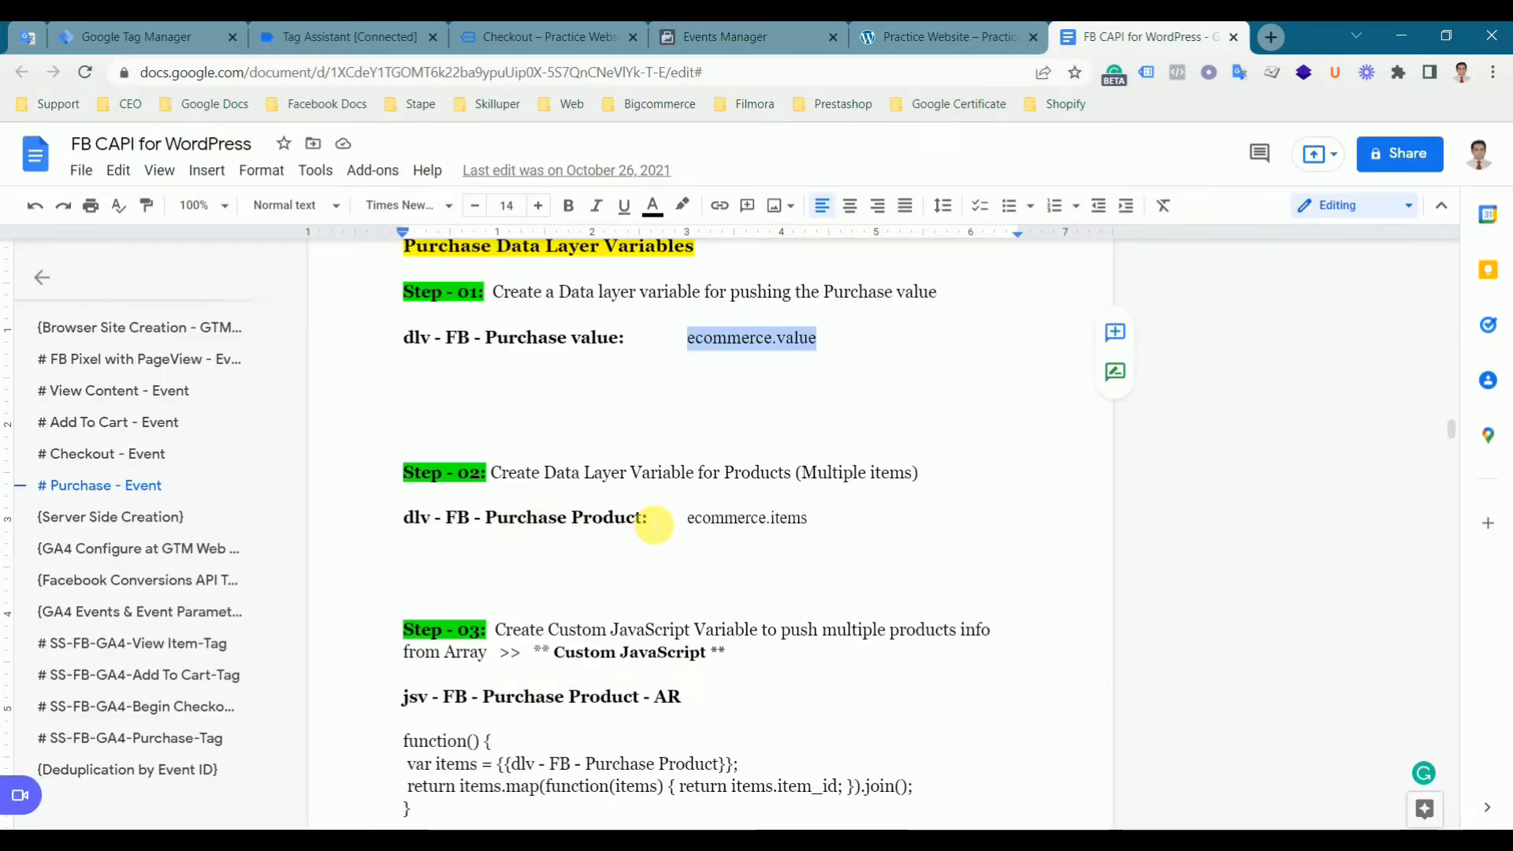
drag(647, 524, 389, 525)
key(ctrl+c)
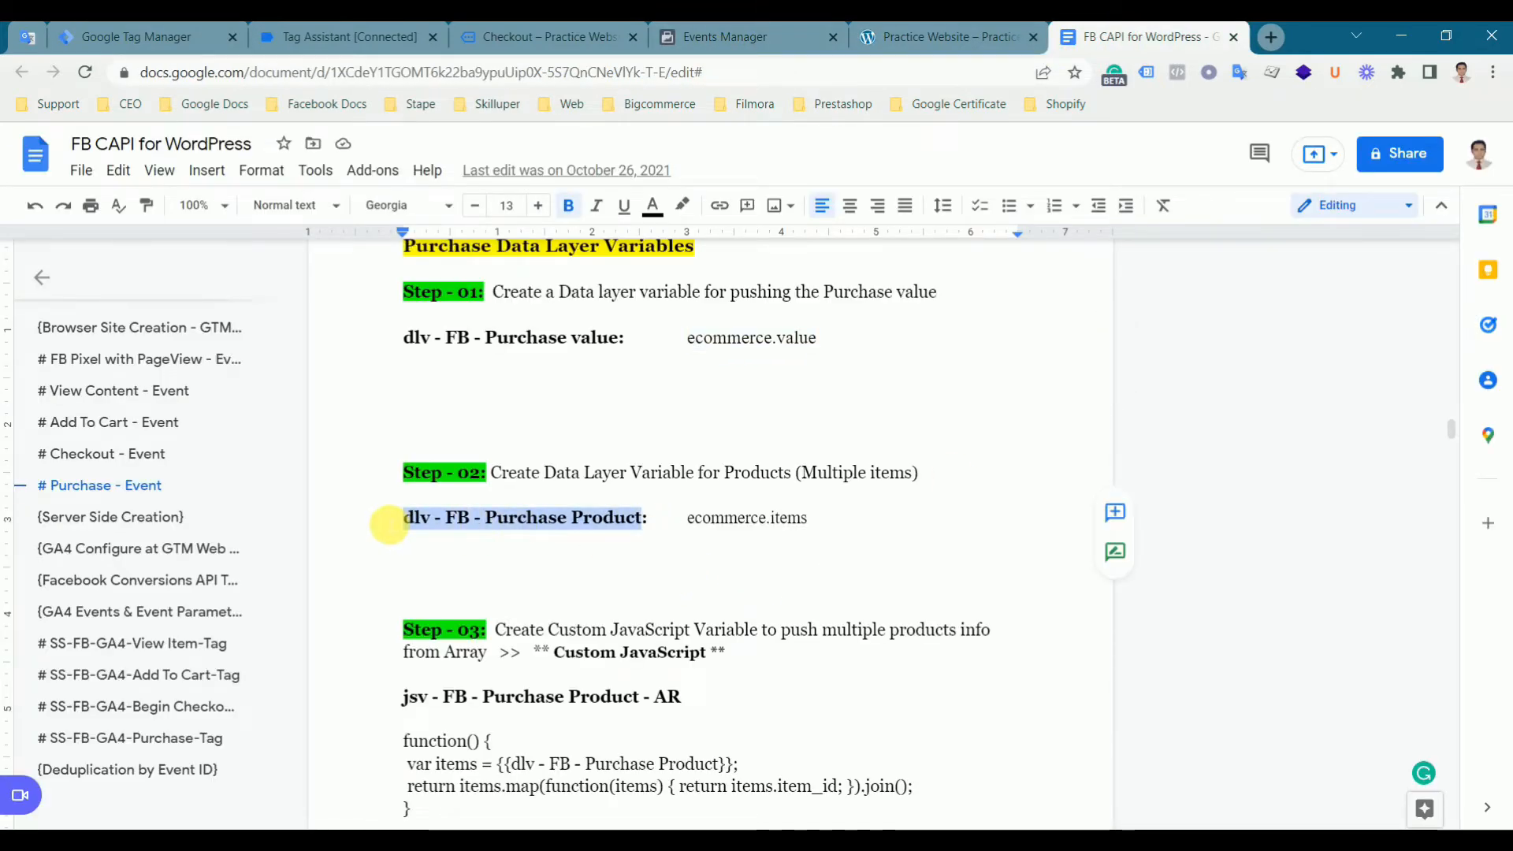
click(187, 37)
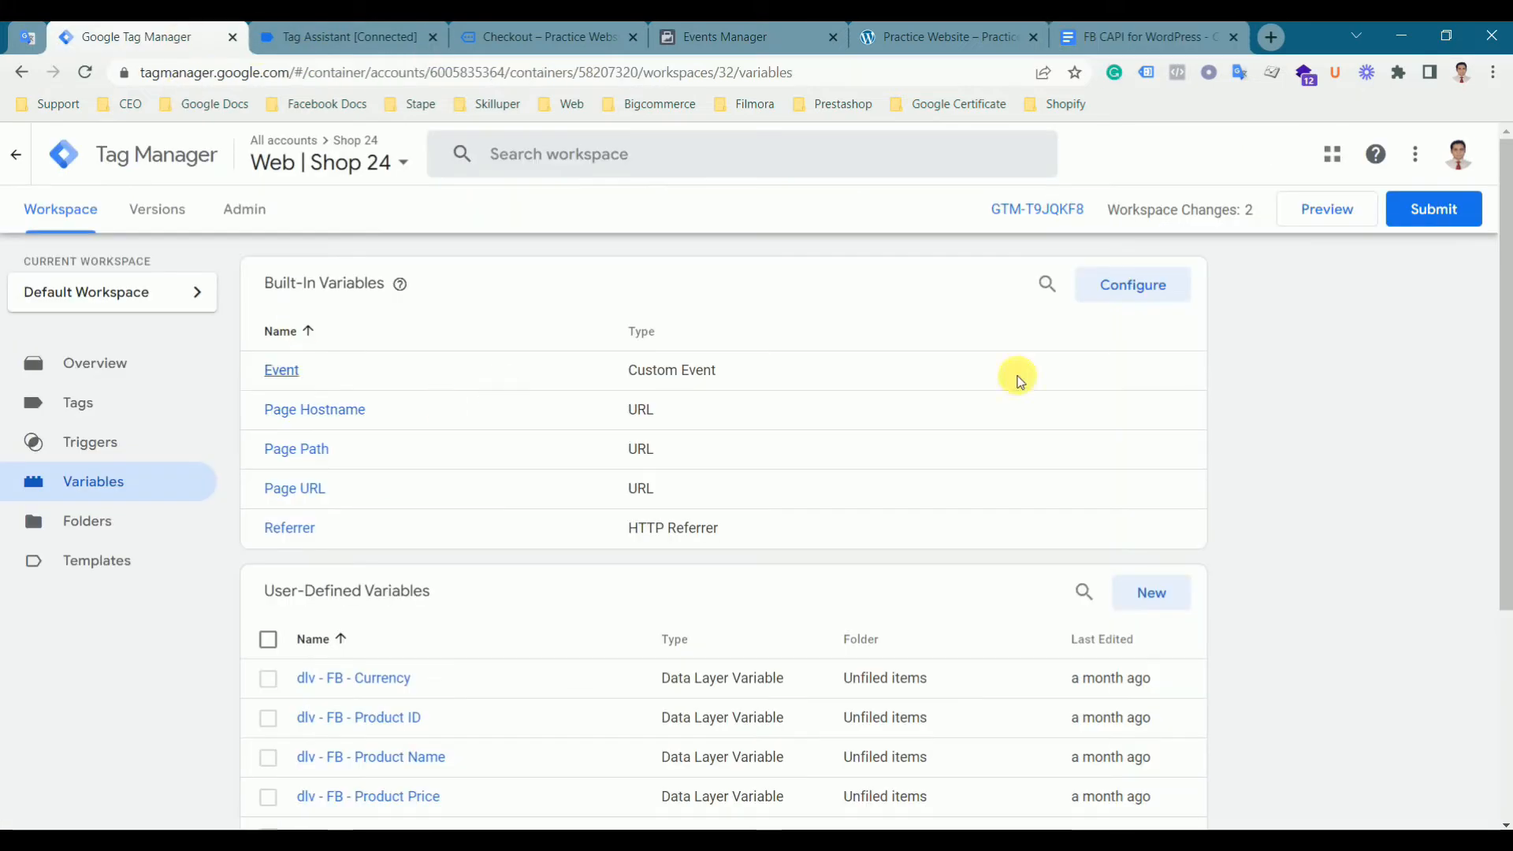
click(1149, 611)
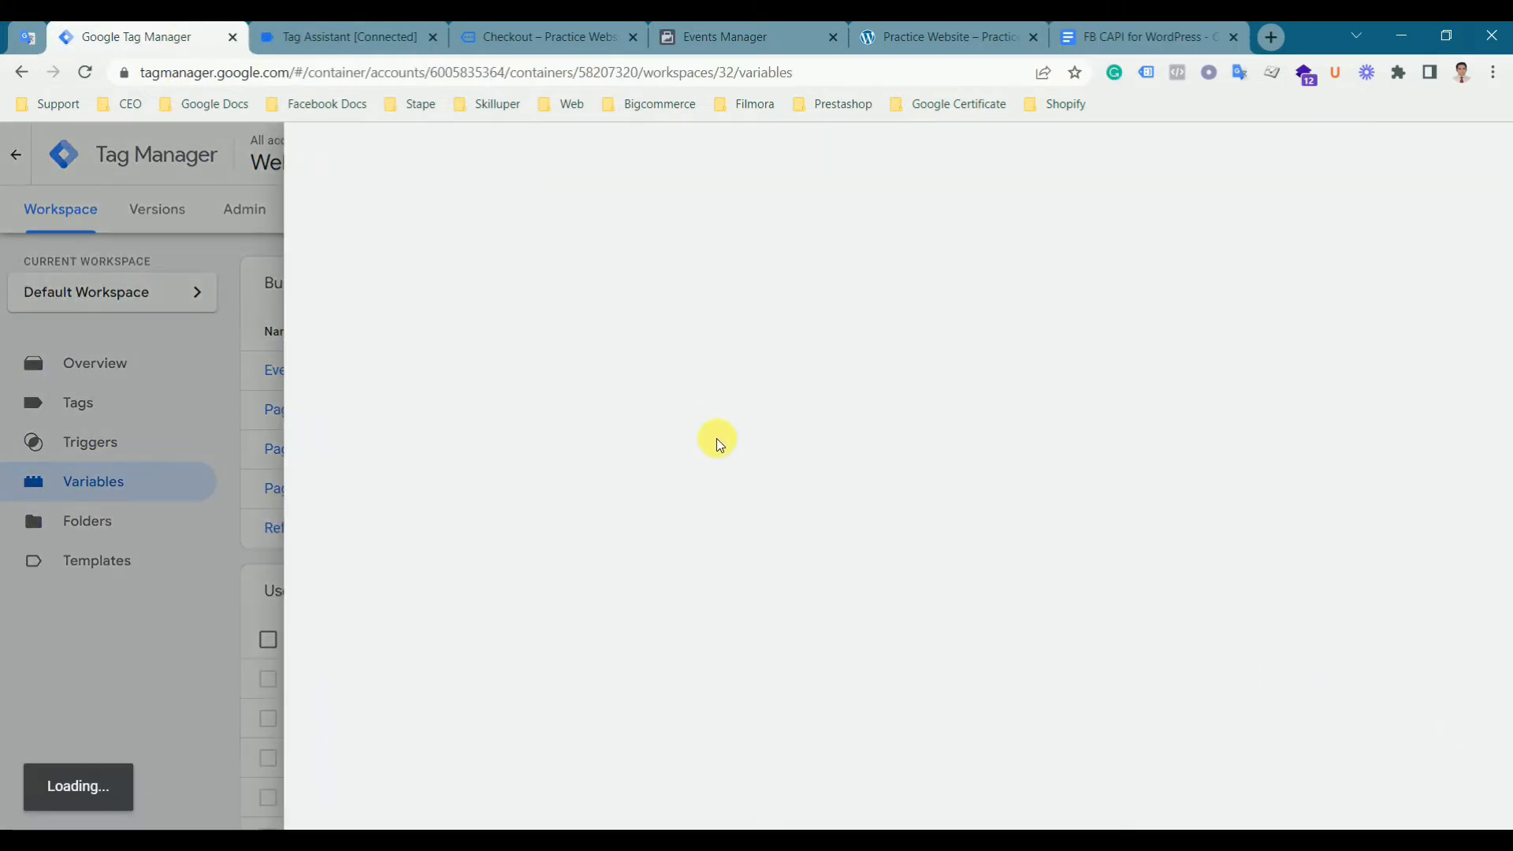
click(706, 328)
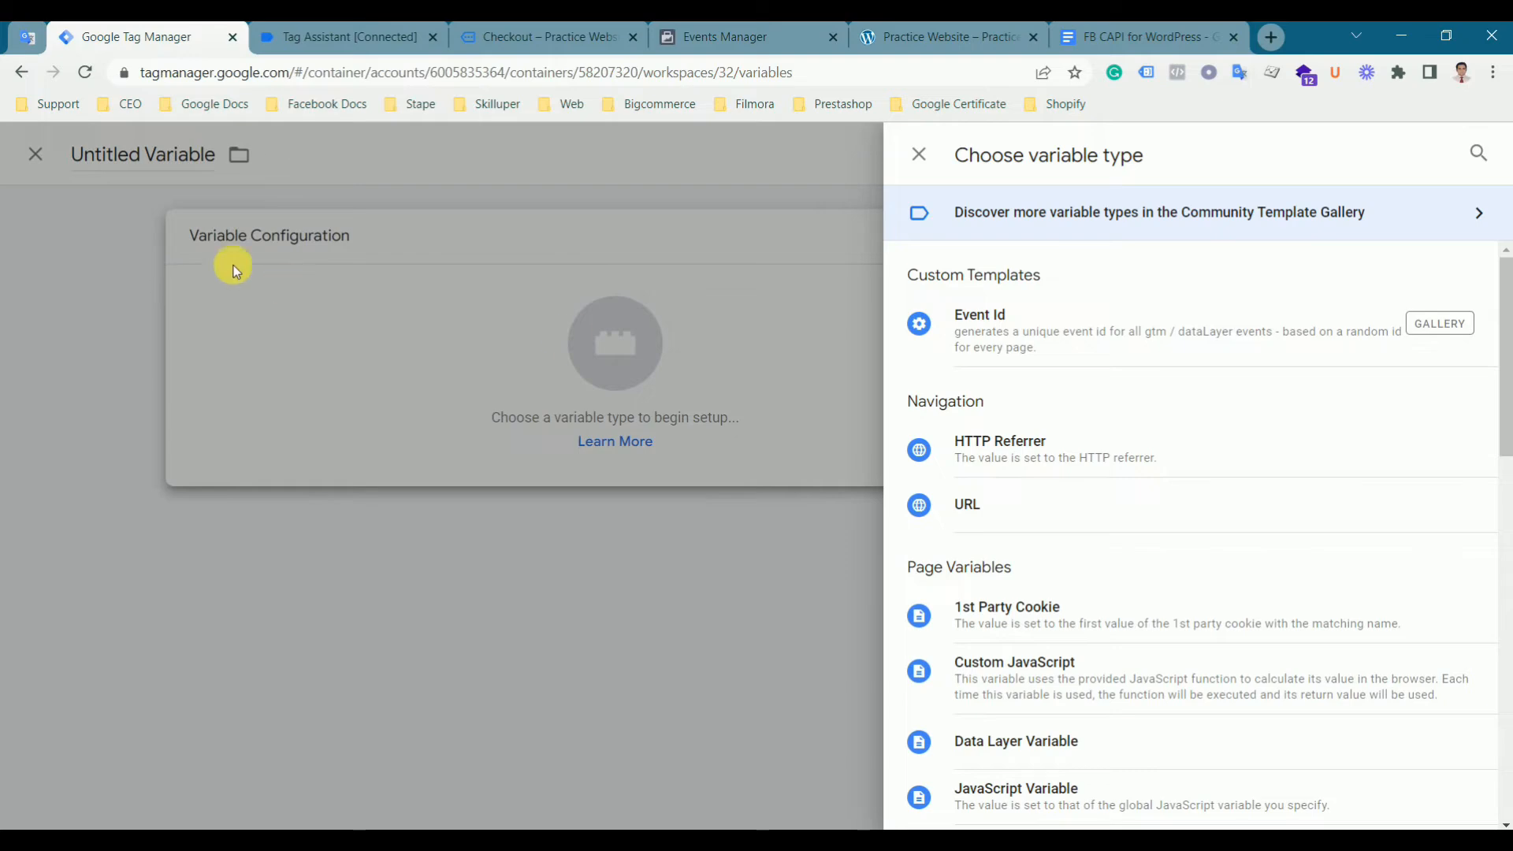
click(92, 246)
click(472, 165)
key(ctrl+v)
- Choose Data Layer Variable as the new variable's type
click(788, 378)
scroll(1054, 591, down, 3)
click(1034, 459)
click(1091, 459)
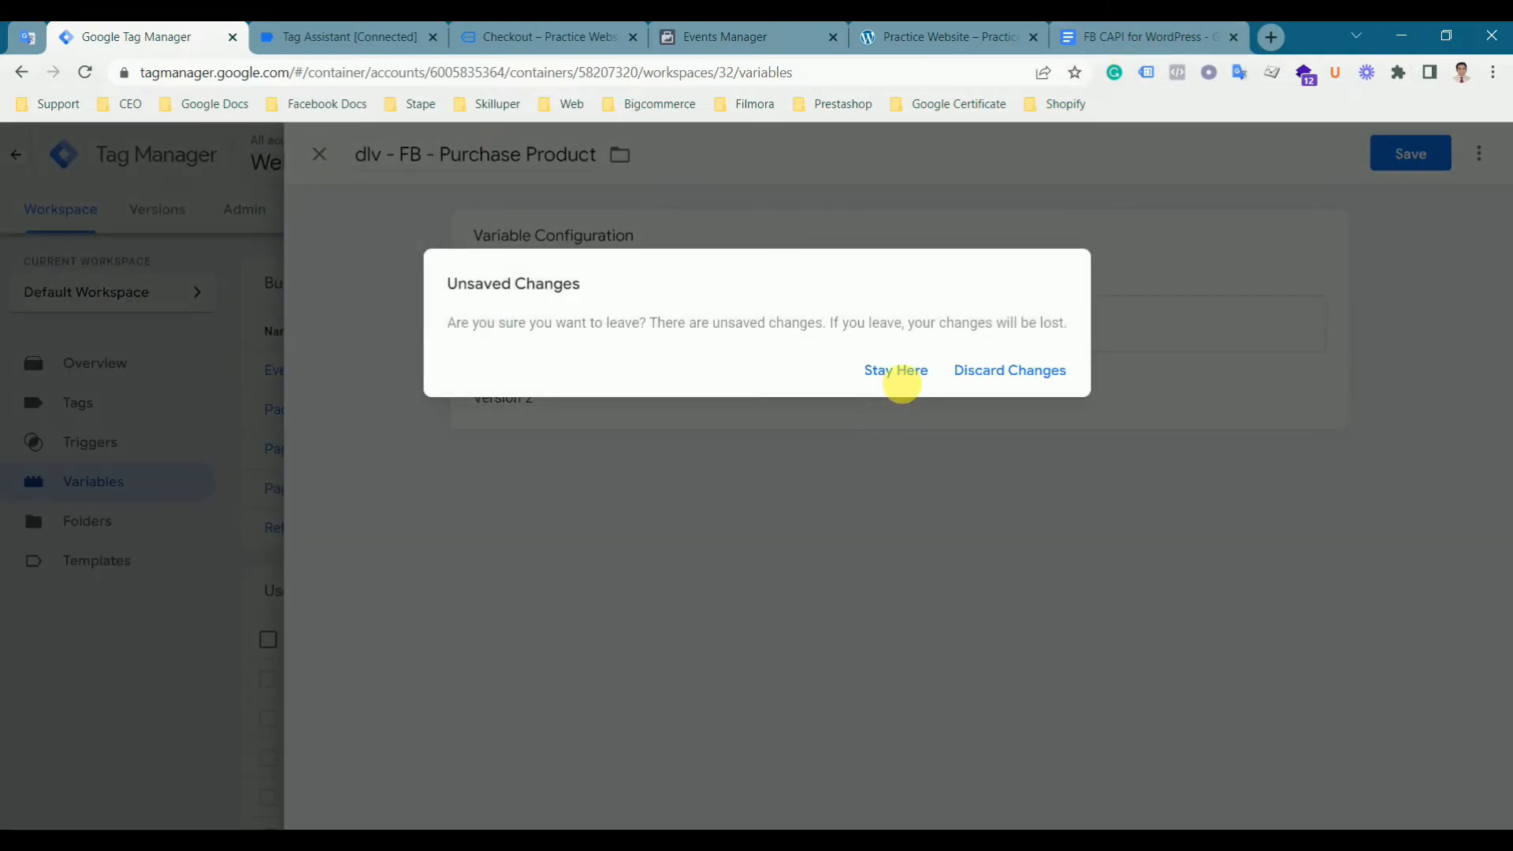
click(898, 377)
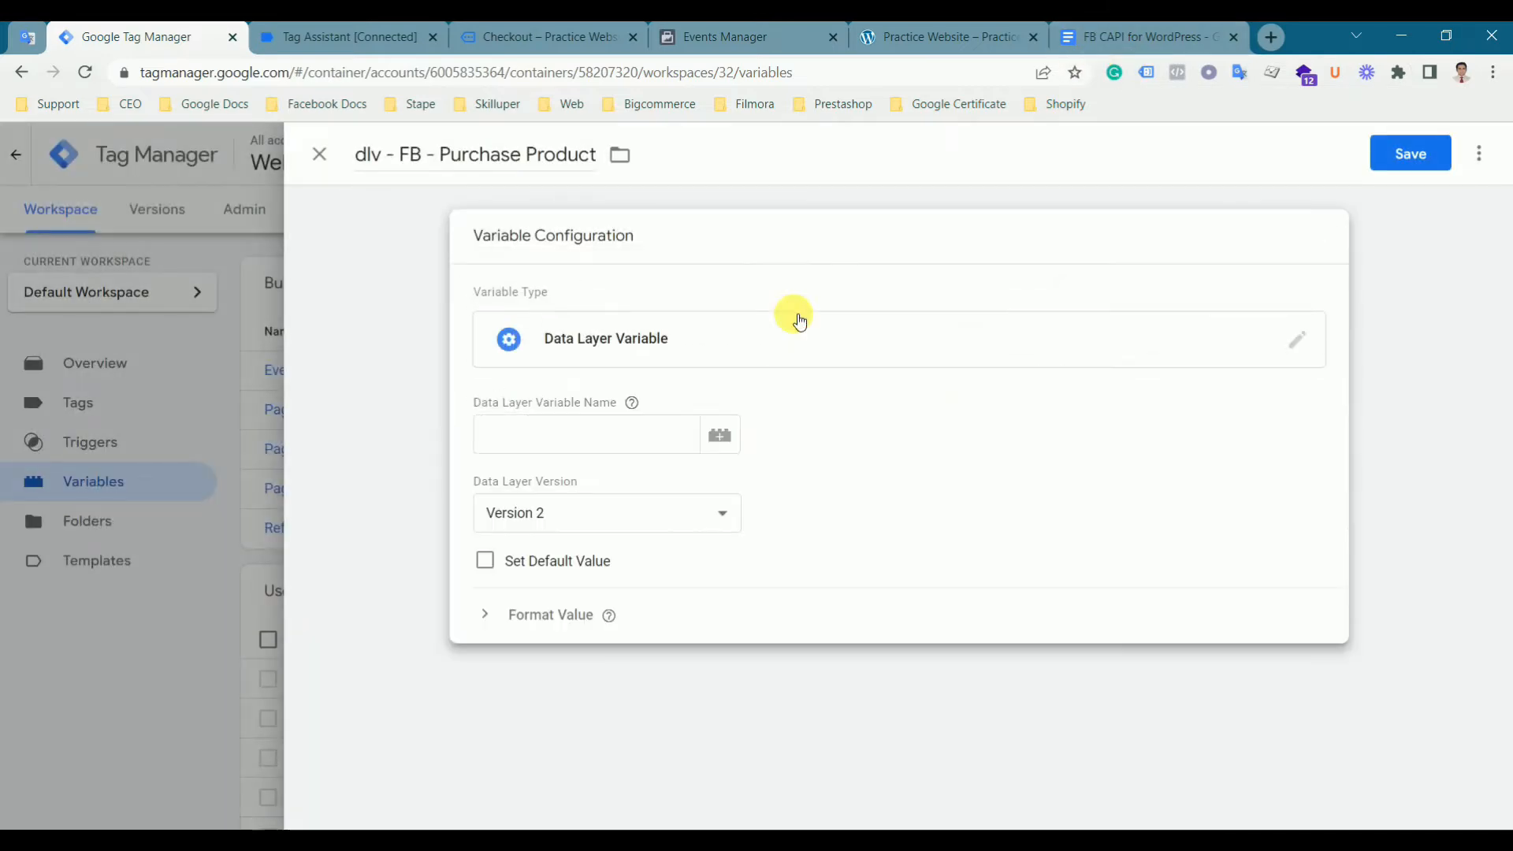
- Set the data layer variable name to ecommerce.items, copied from the document
click(1125, 43)
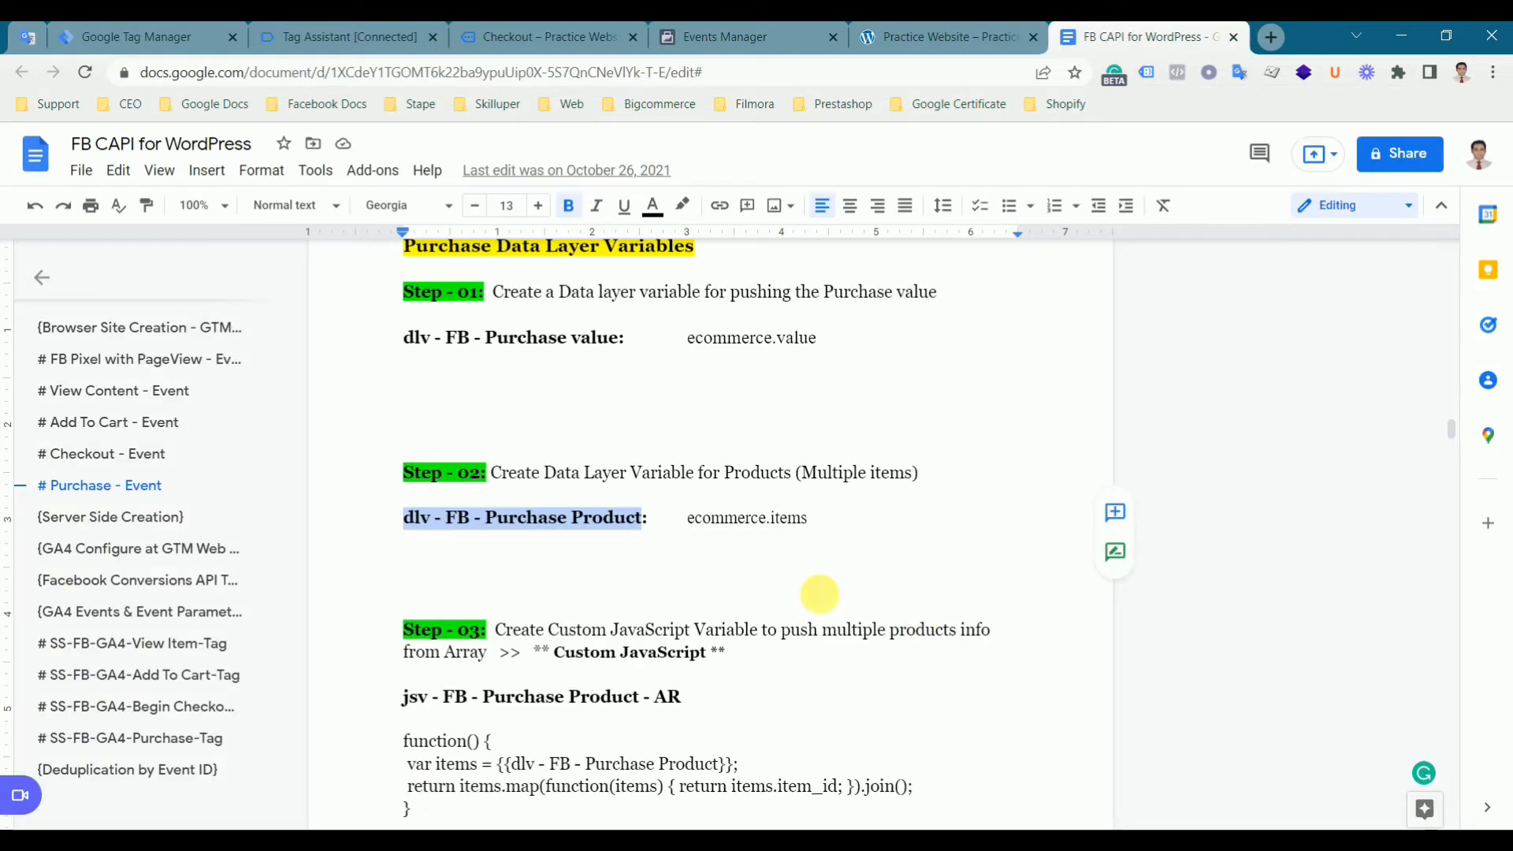
click(692, 555)
double_click(804, 520)
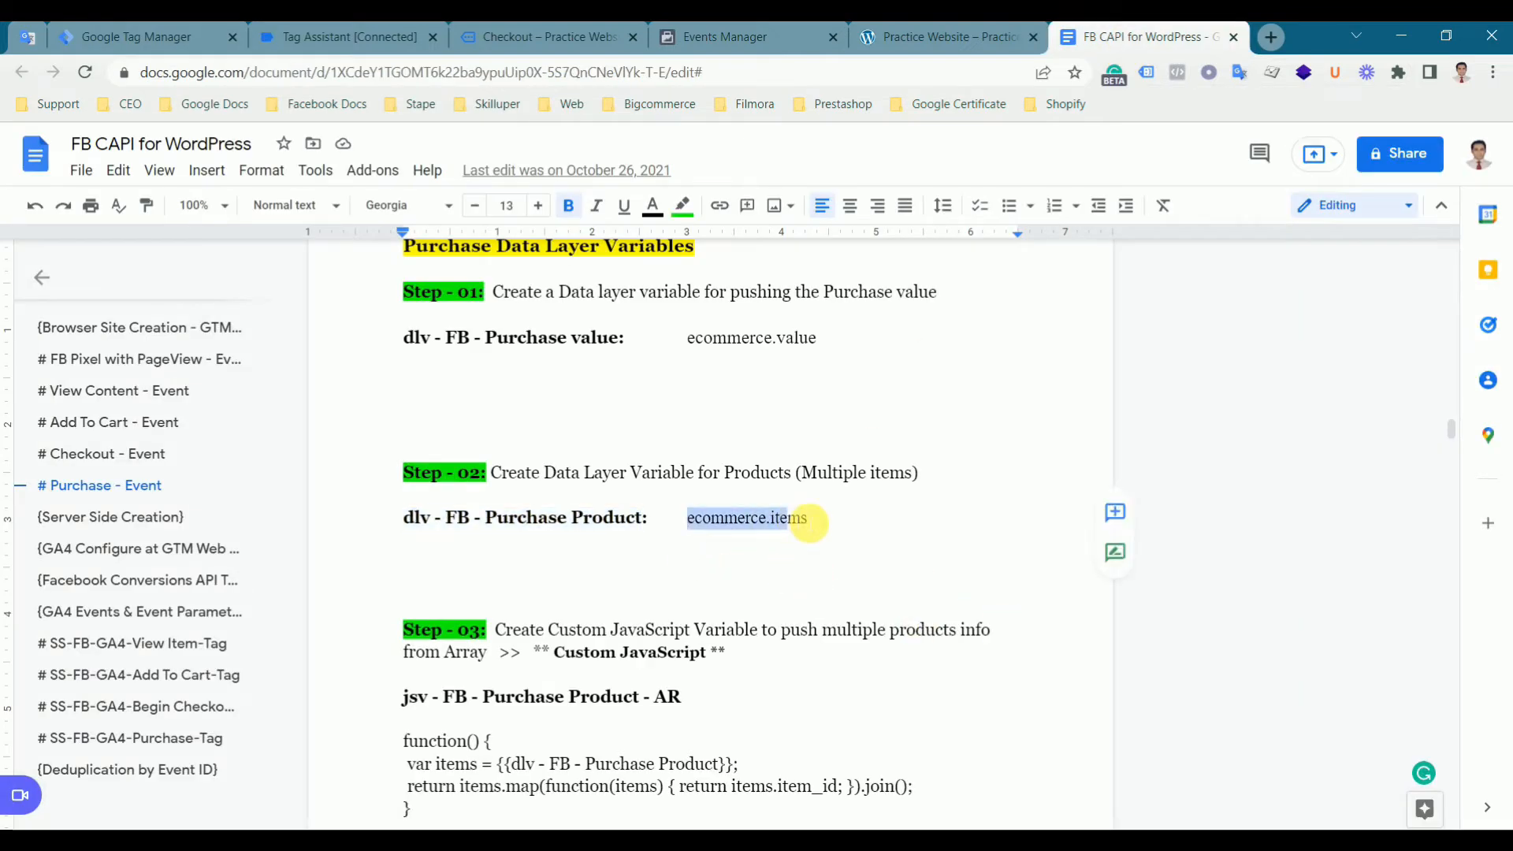
click(150, 38)
click(604, 446)
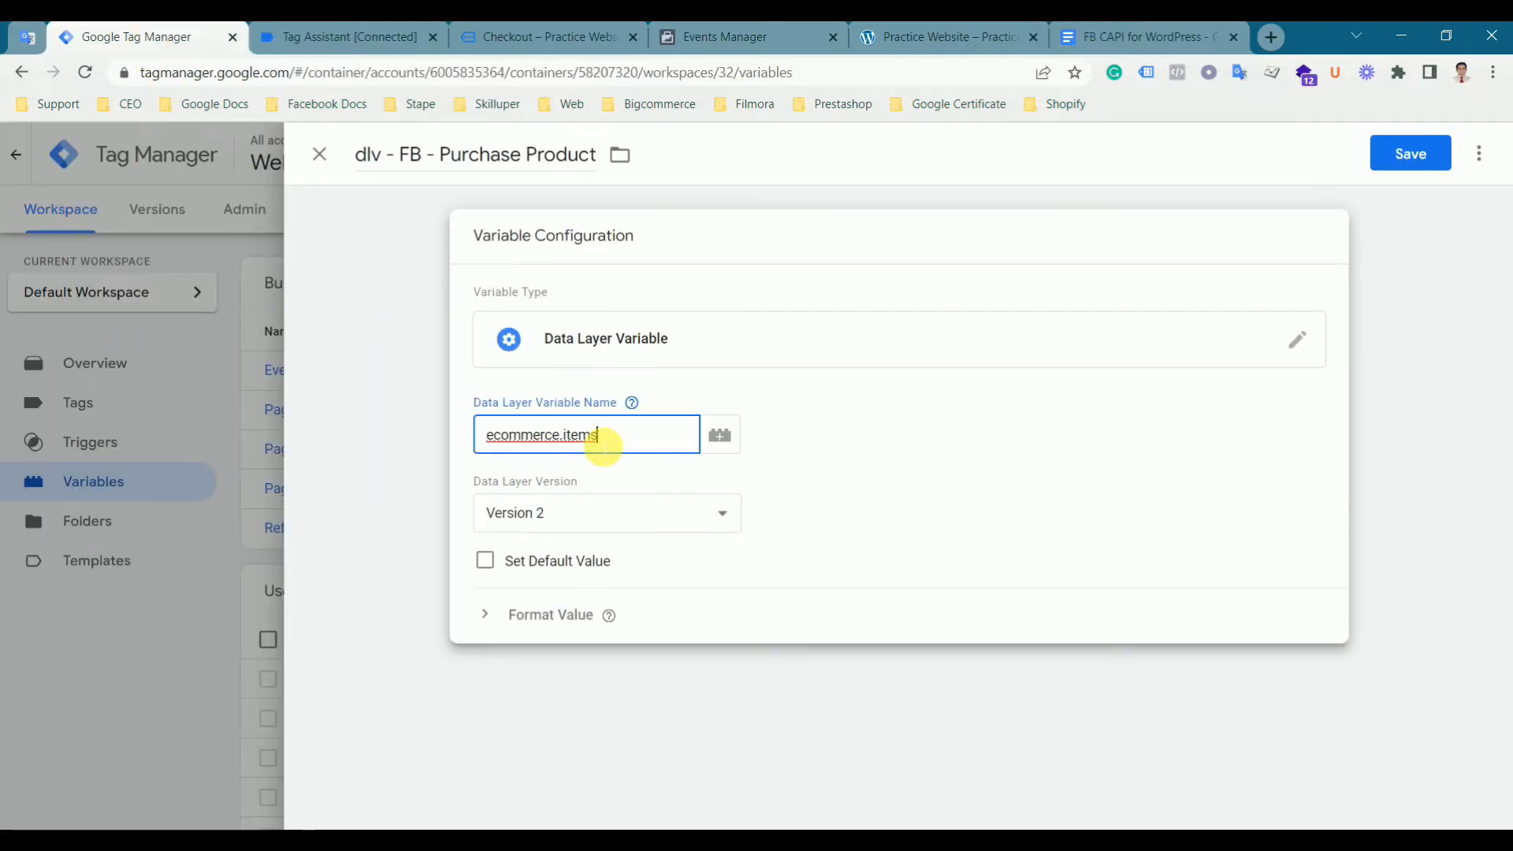
- Check the items array in the purchase event's data layer and save the dlv - FB - Purchase Product variable
click(347, 36)
scroll(386, 498, up, 3)
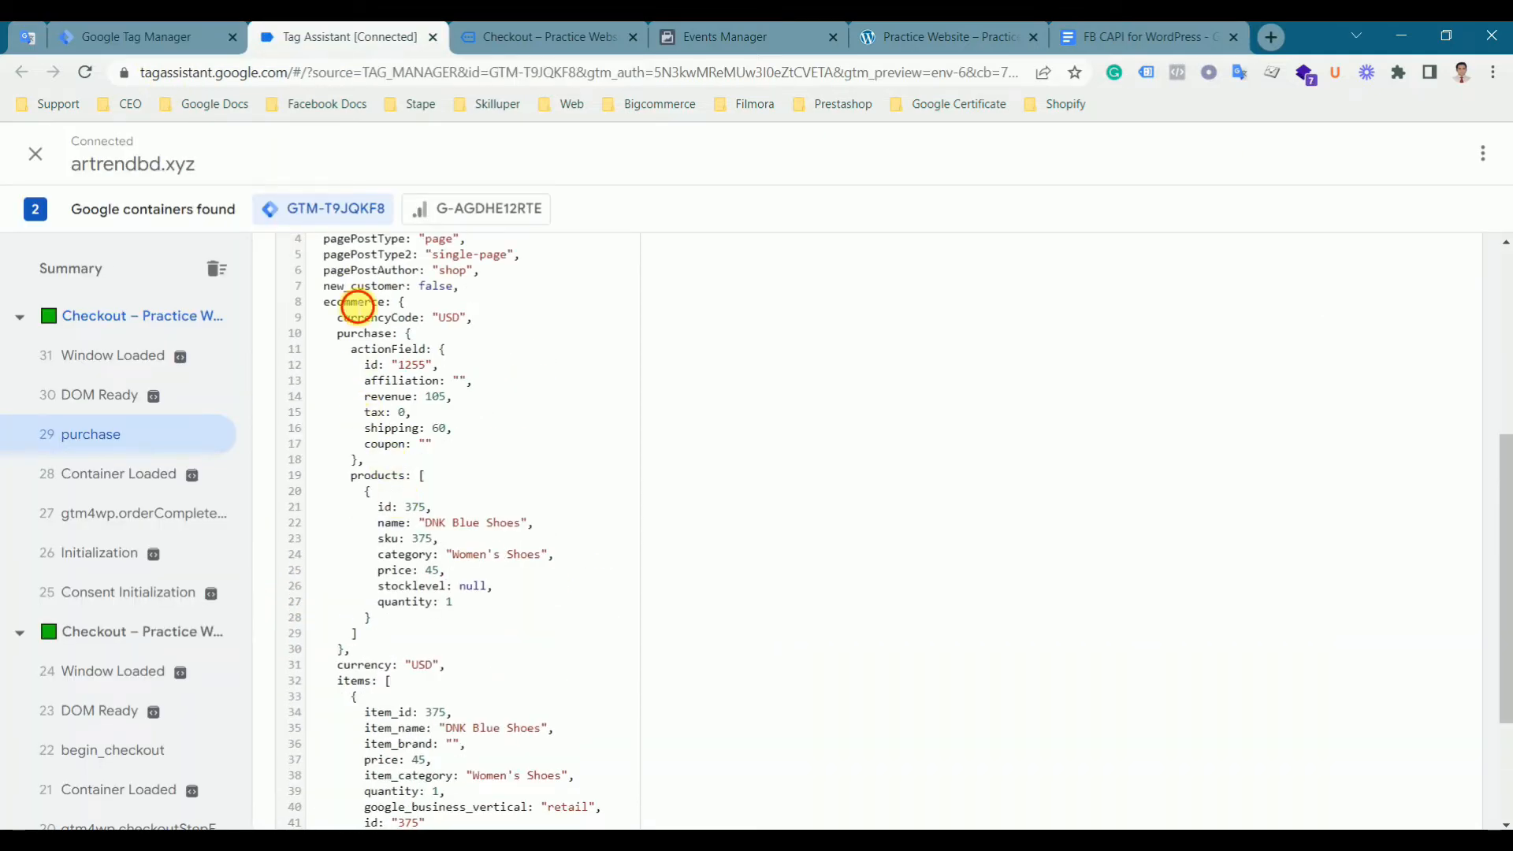
scroll(441, 544, down, 3)
click(339, 483)
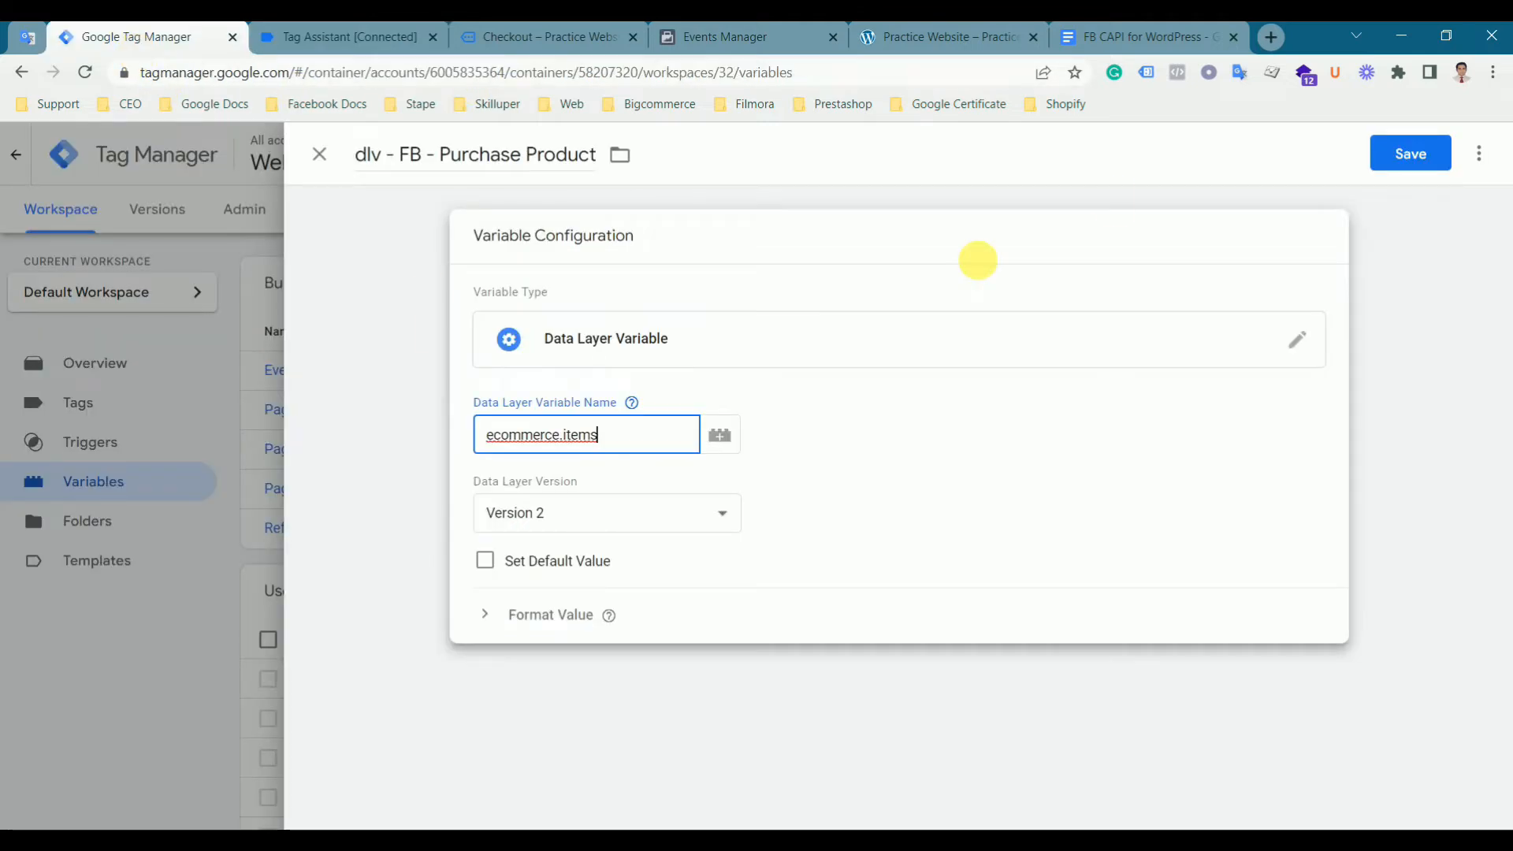
click(1391, 162)
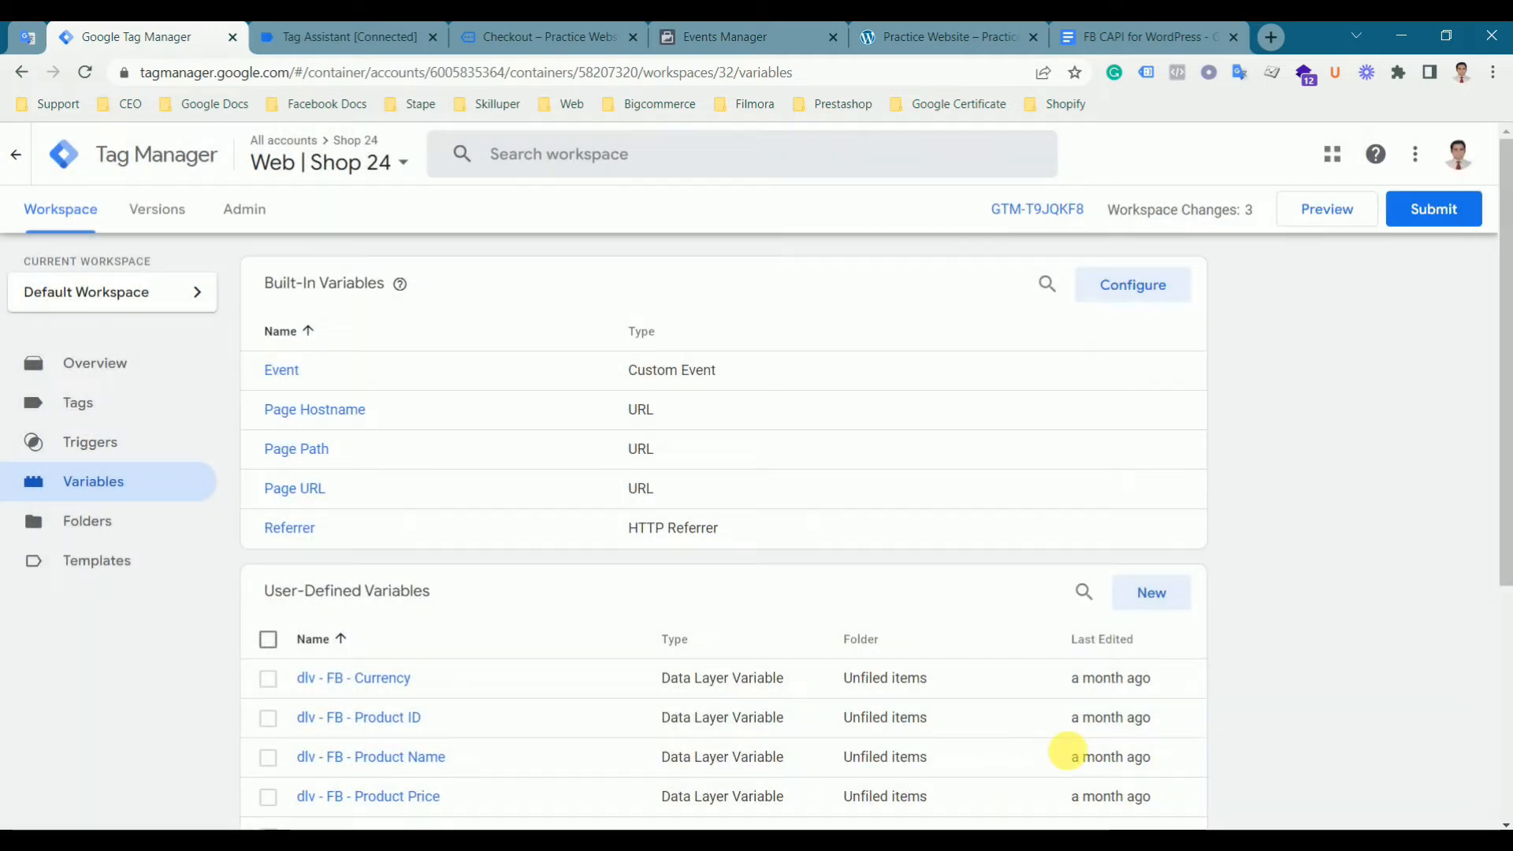
- Start another user-defined variable named jsv - FB - Purchase Product - AR, copied from the document
scroll(1064, 750, down, 3)
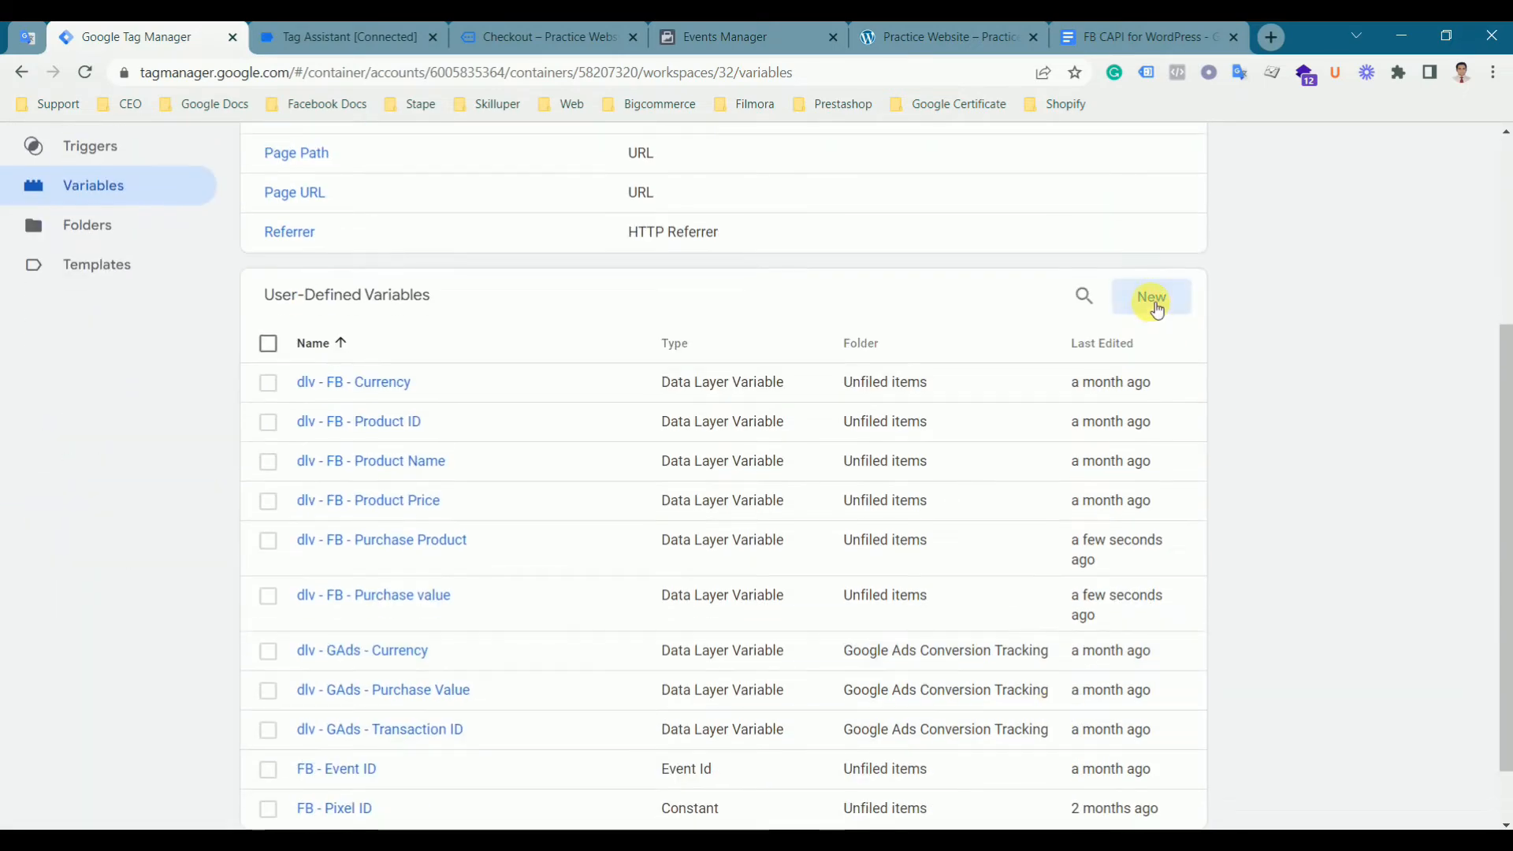
click(1152, 299)
click(1142, 37)
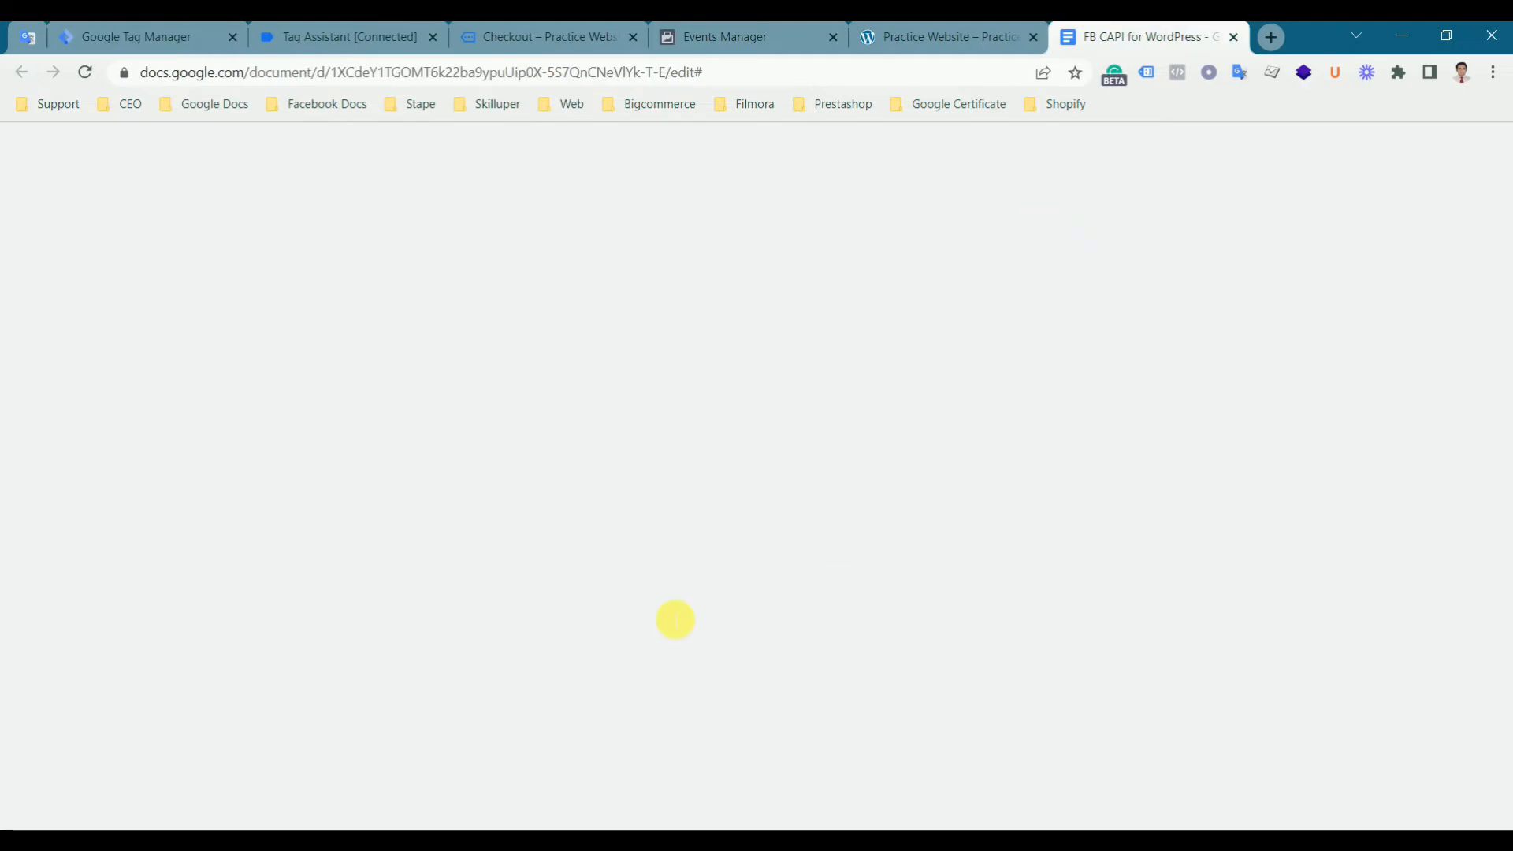
scroll(670, 626, down, 2)
drag(682, 499, 668, 499)
drag(510, 511, 404, 506)
key(ctrl+c)
click(134, 36)
click(461, 154)
key(ctrl+v)
- Choose Custom JavaScript as the variable type
click(769, 354)
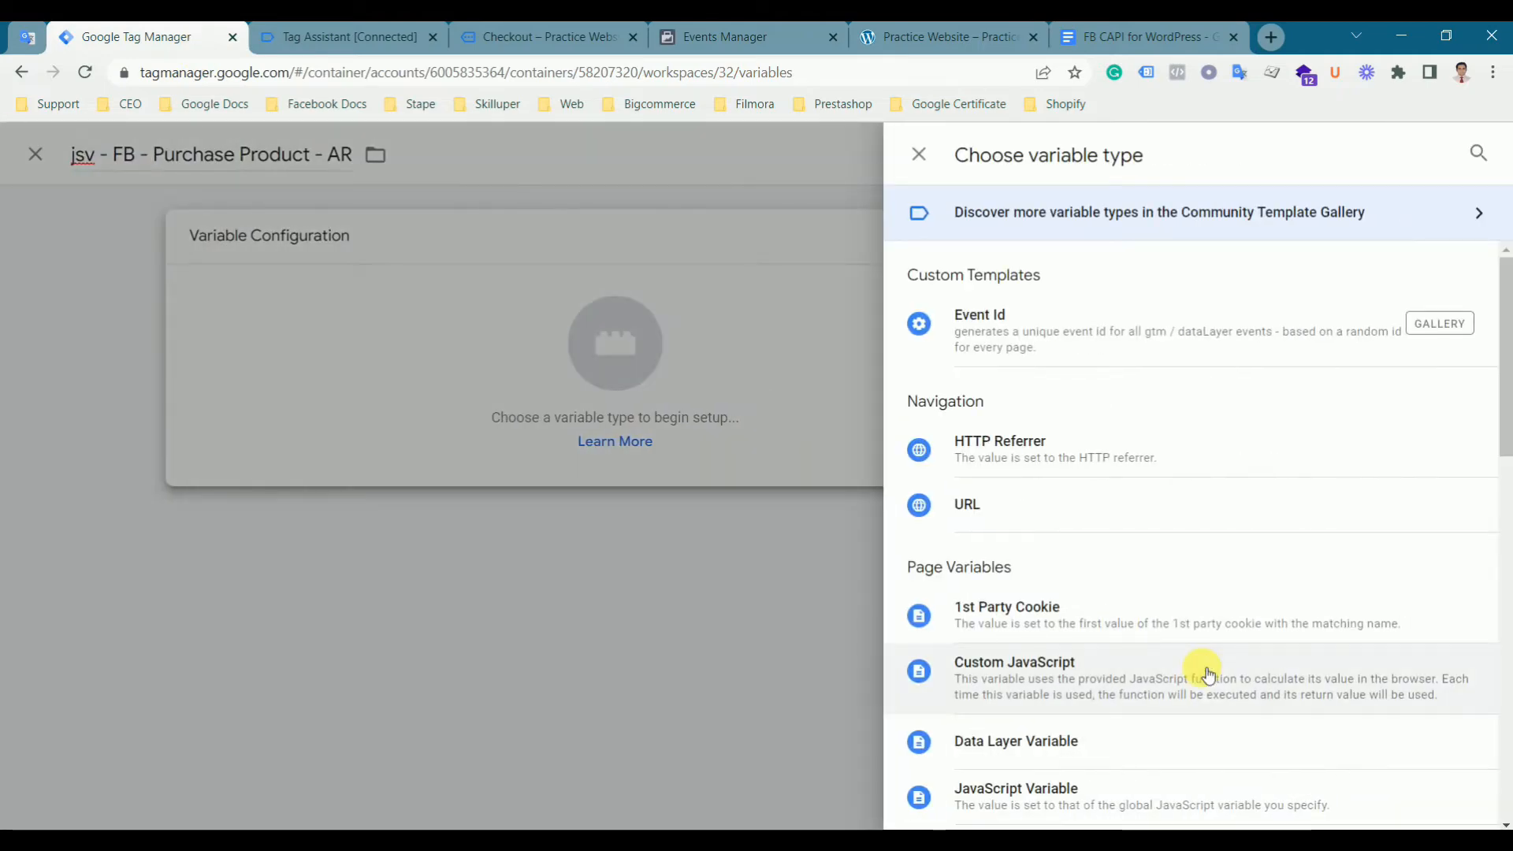
scroll(1208, 674, down, 1)
scroll(1208, 674, down, 1)
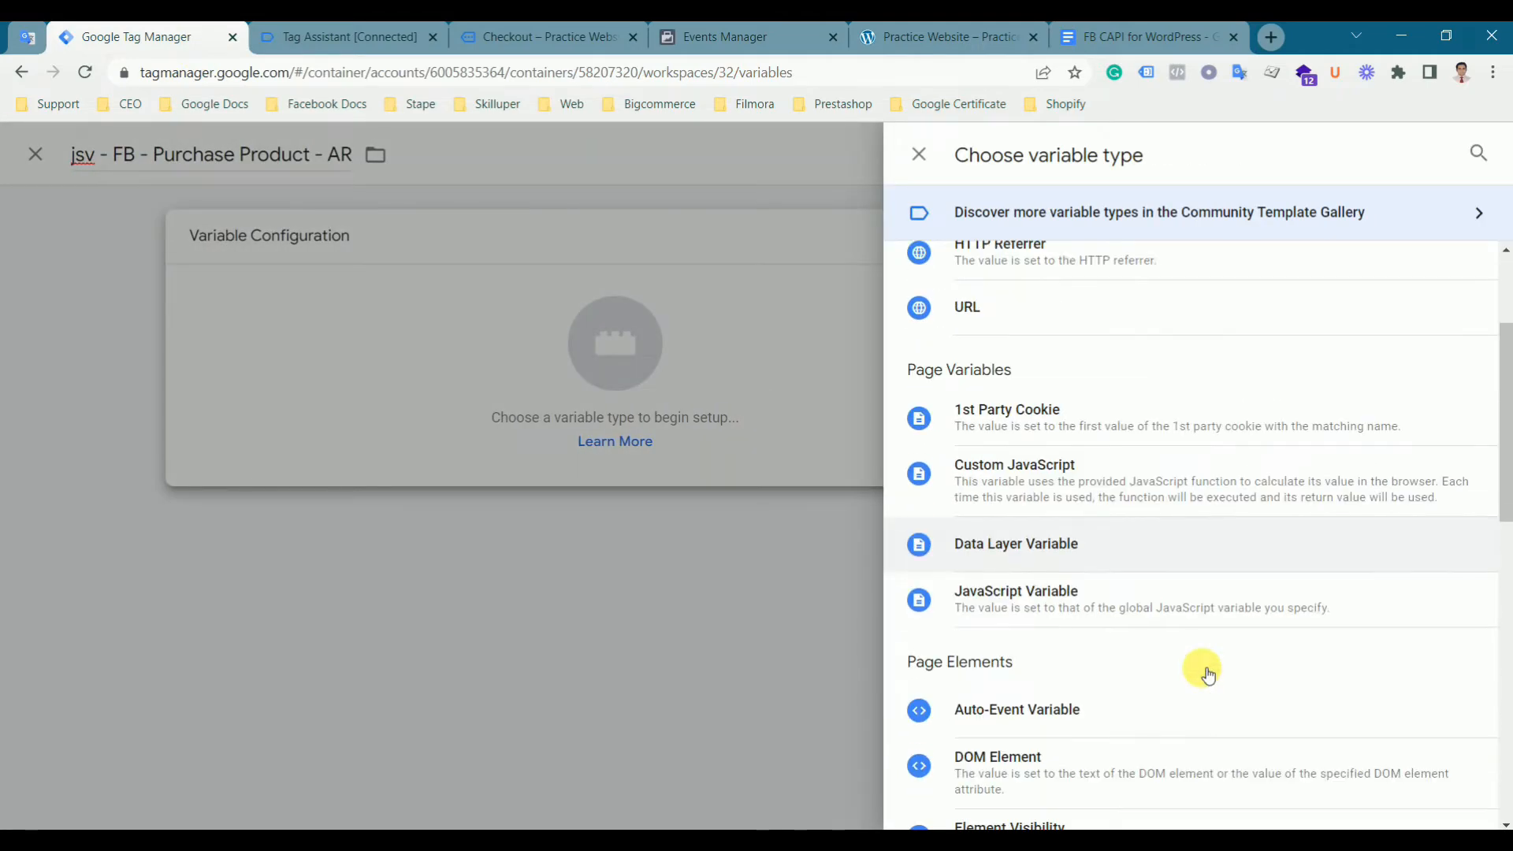
click(1140, 28)
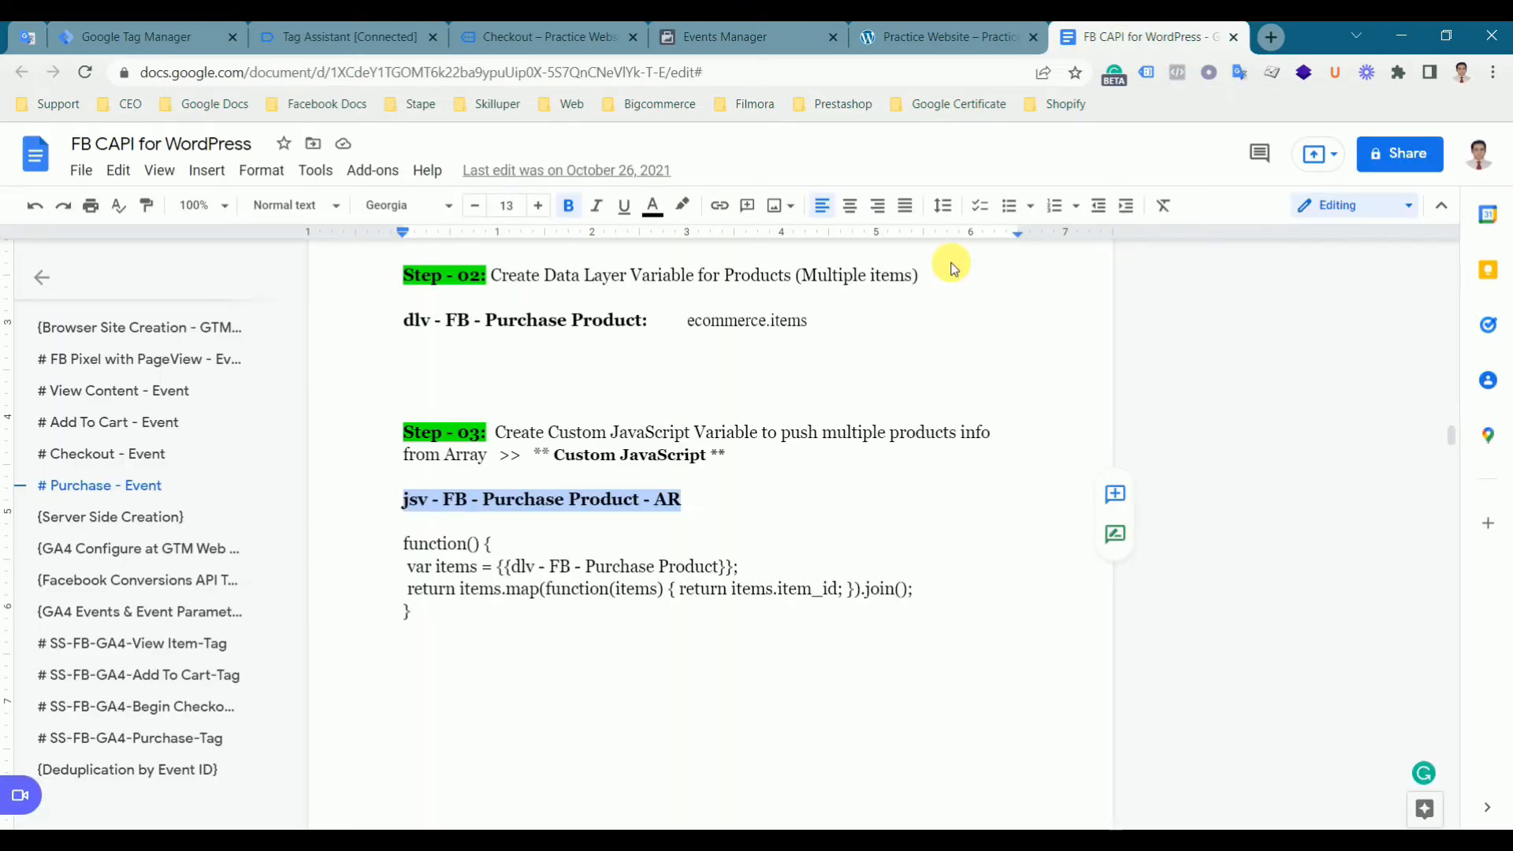
click(154, 41)
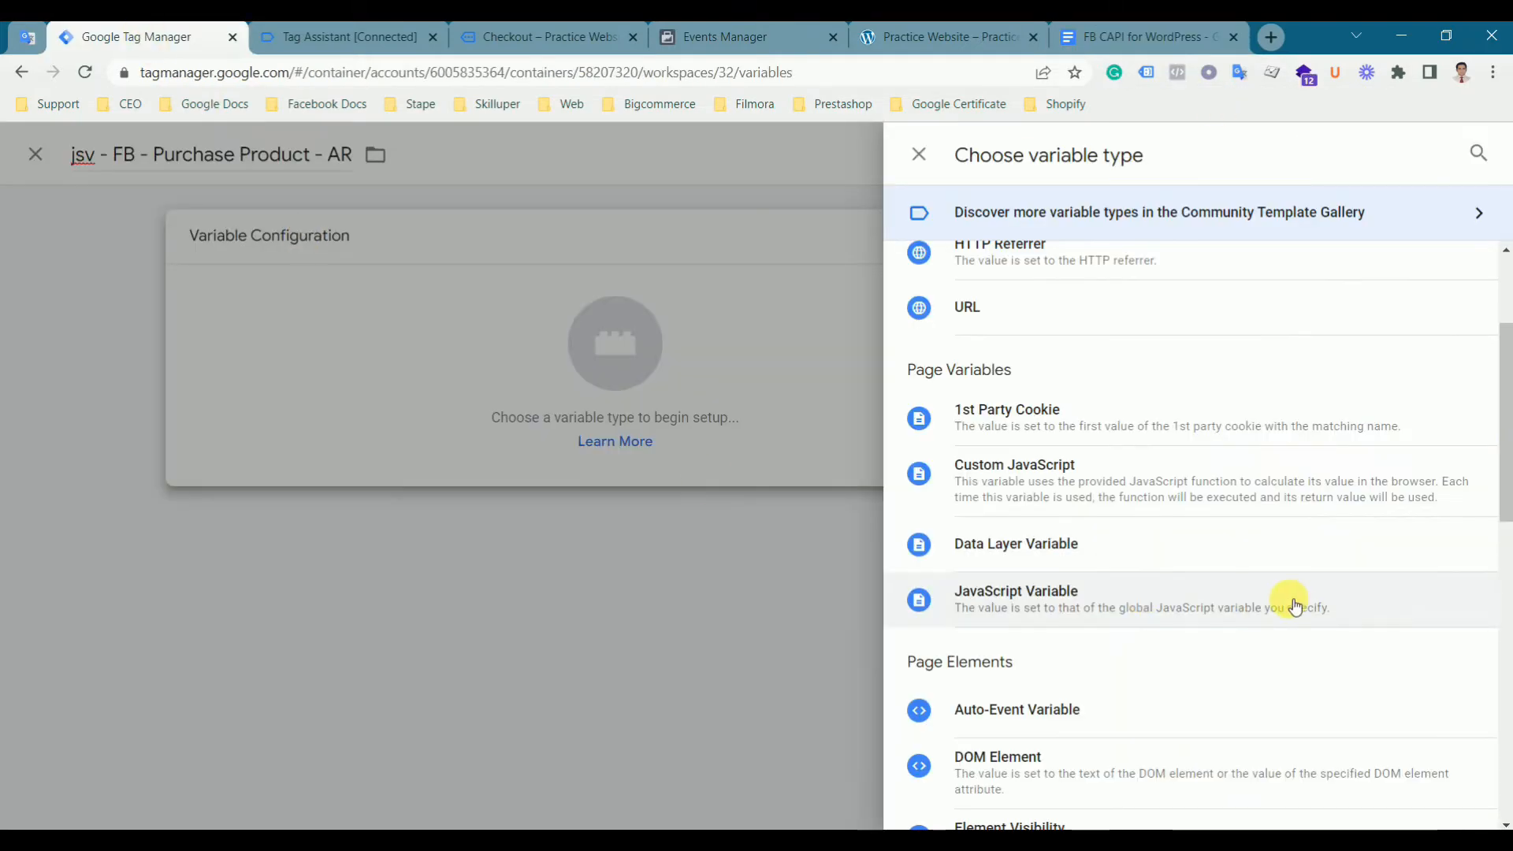
click(1077, 480)
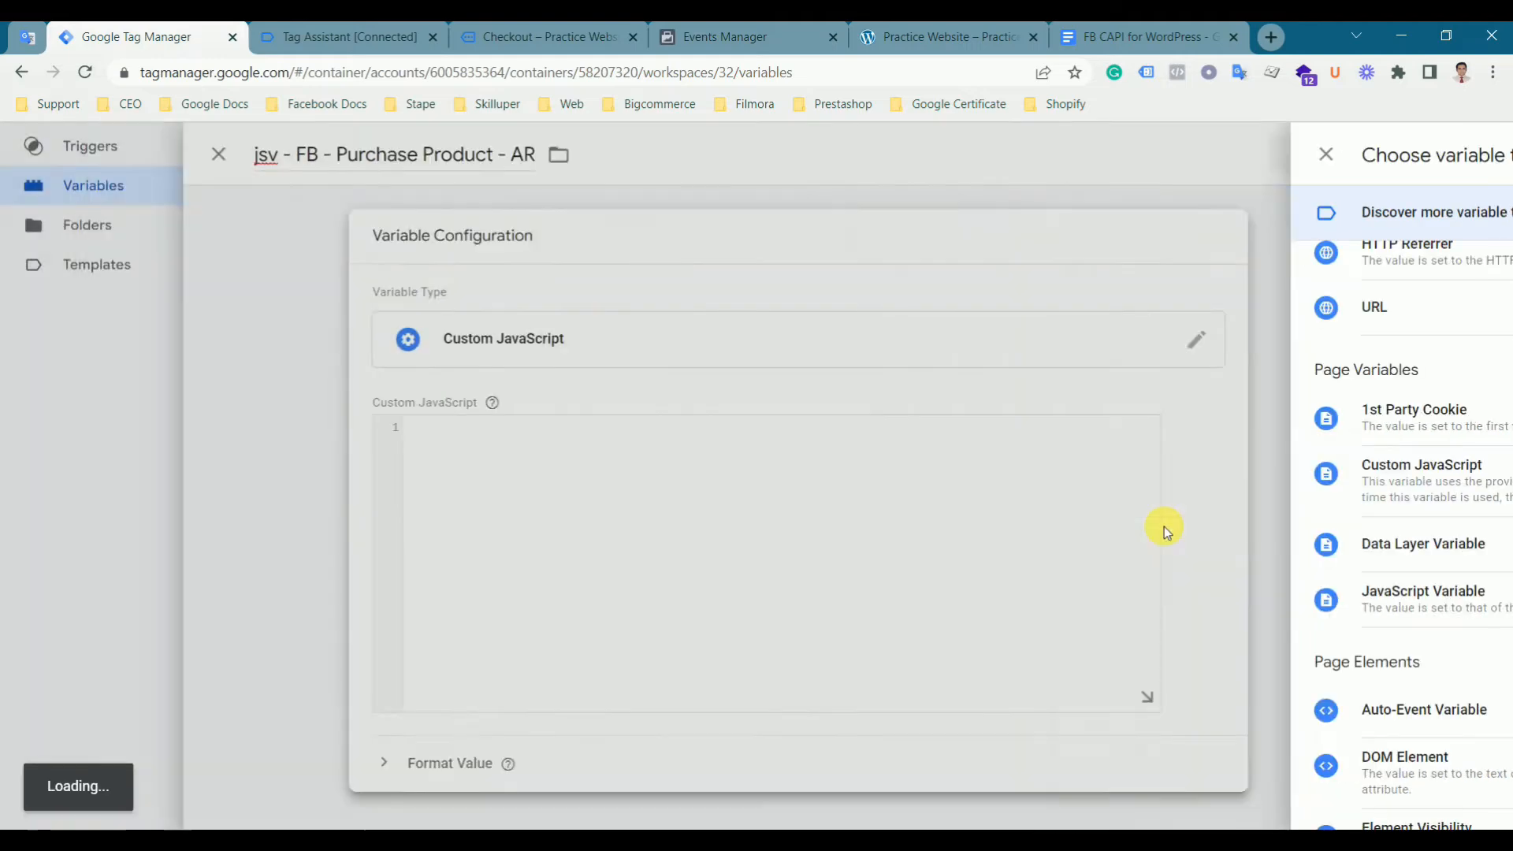
- Paste the document's items-mapping function into the Custom JavaScript field and save the variable
click(1110, 35)
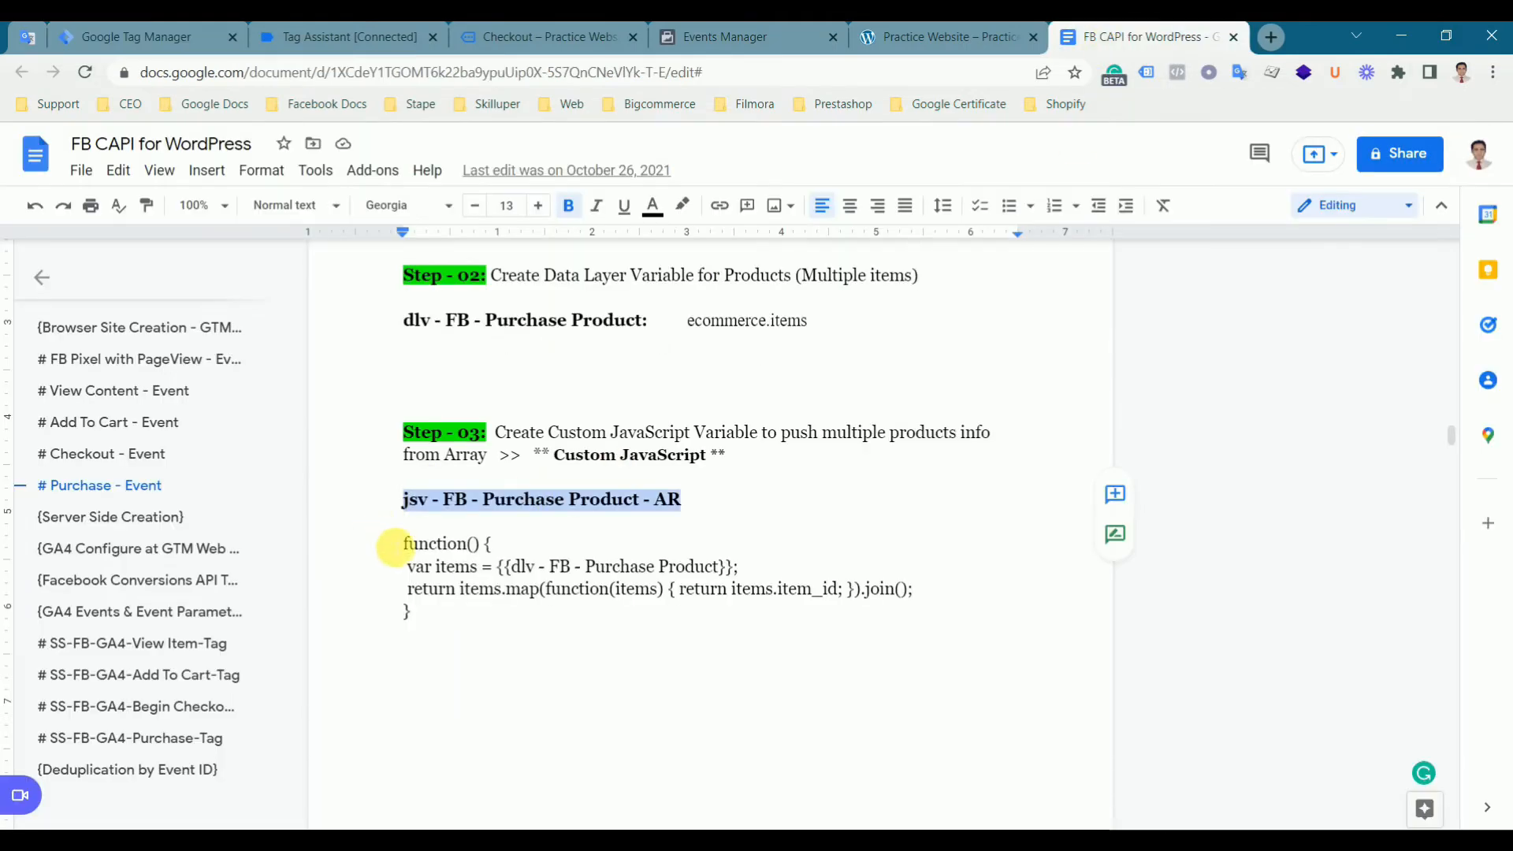
drag(404, 544, 436, 617)
key(ctrl+c)
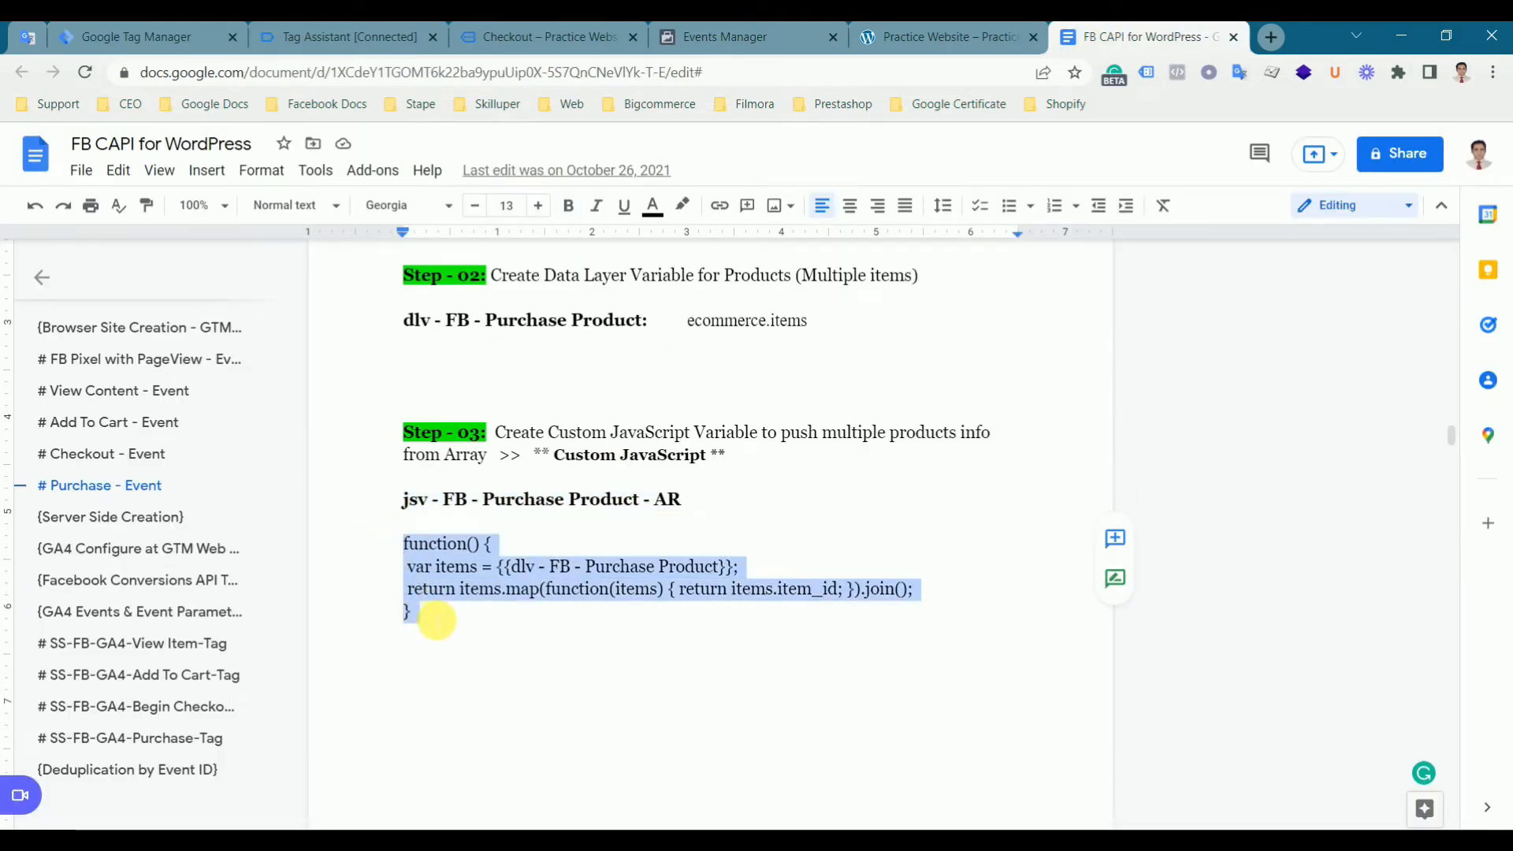
click(150, 35)
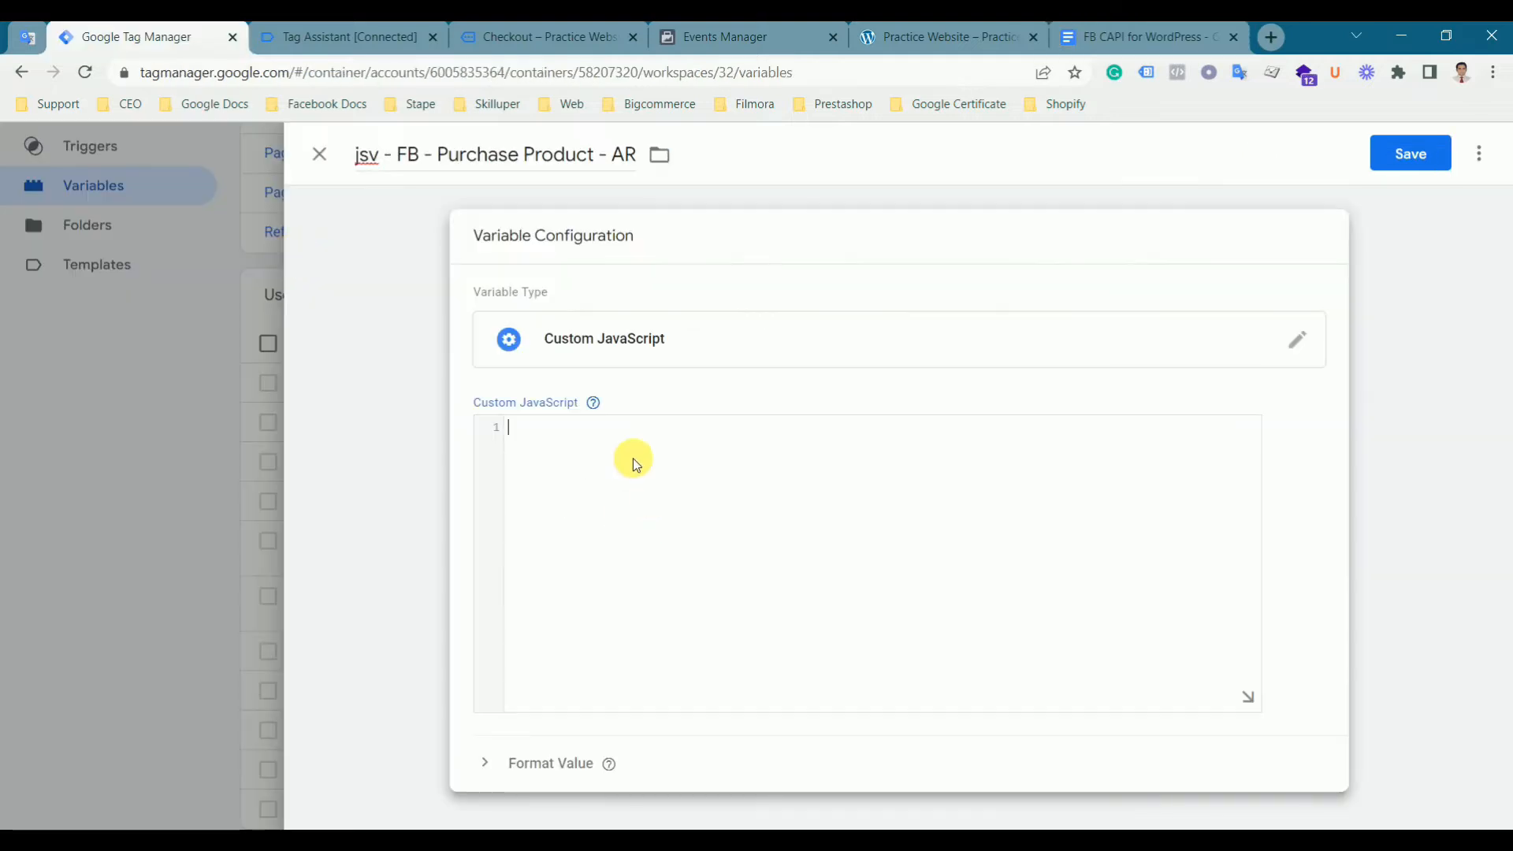
key(ctrl+v)
click(1399, 155)
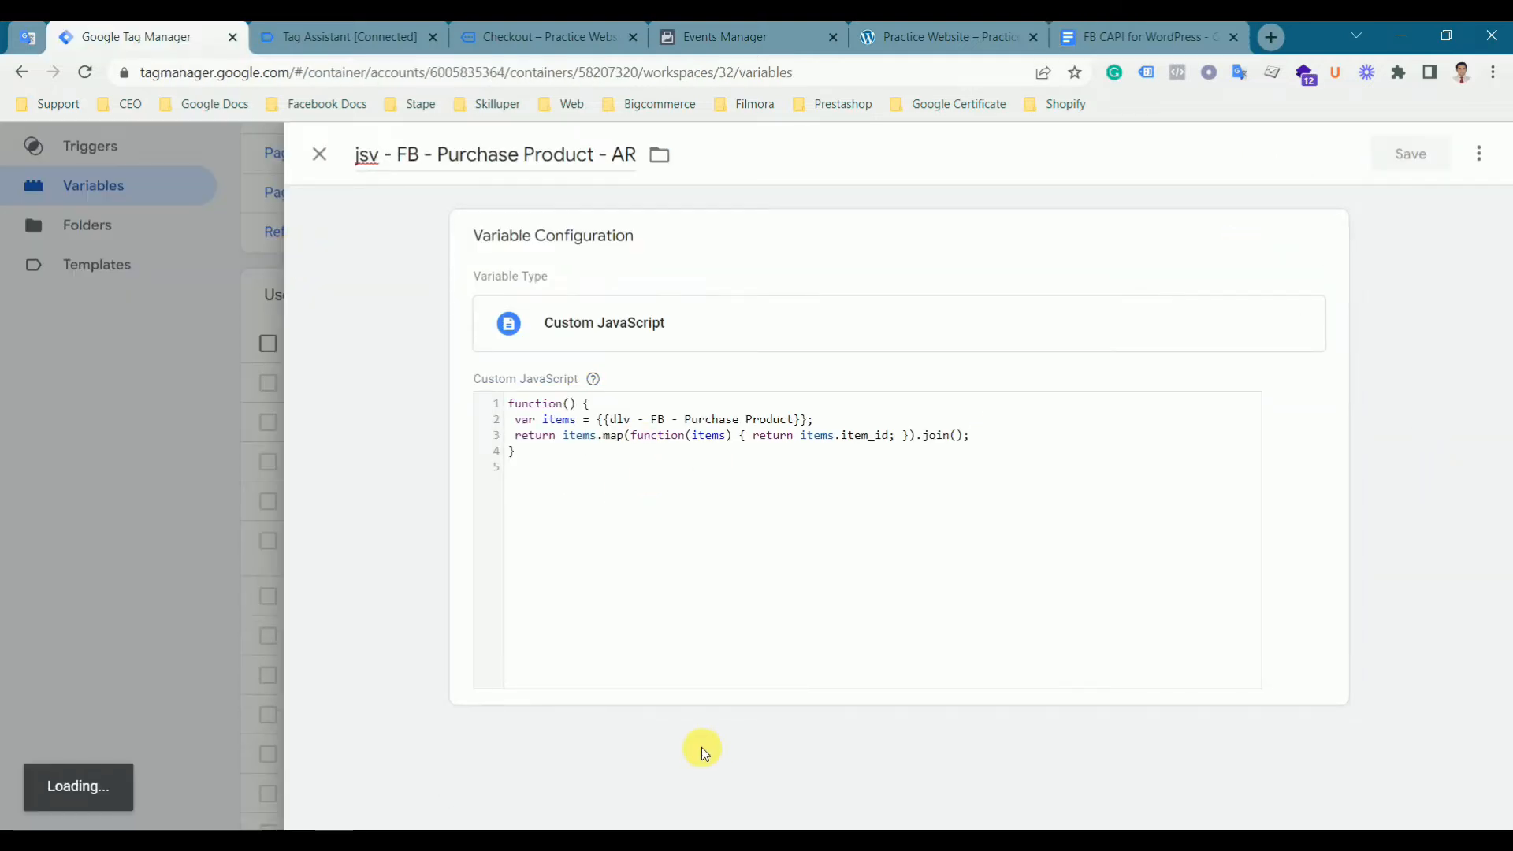
- Start a new tag and choose Facebook Pixel as its tag type
scroll(646, 709, up, 4)
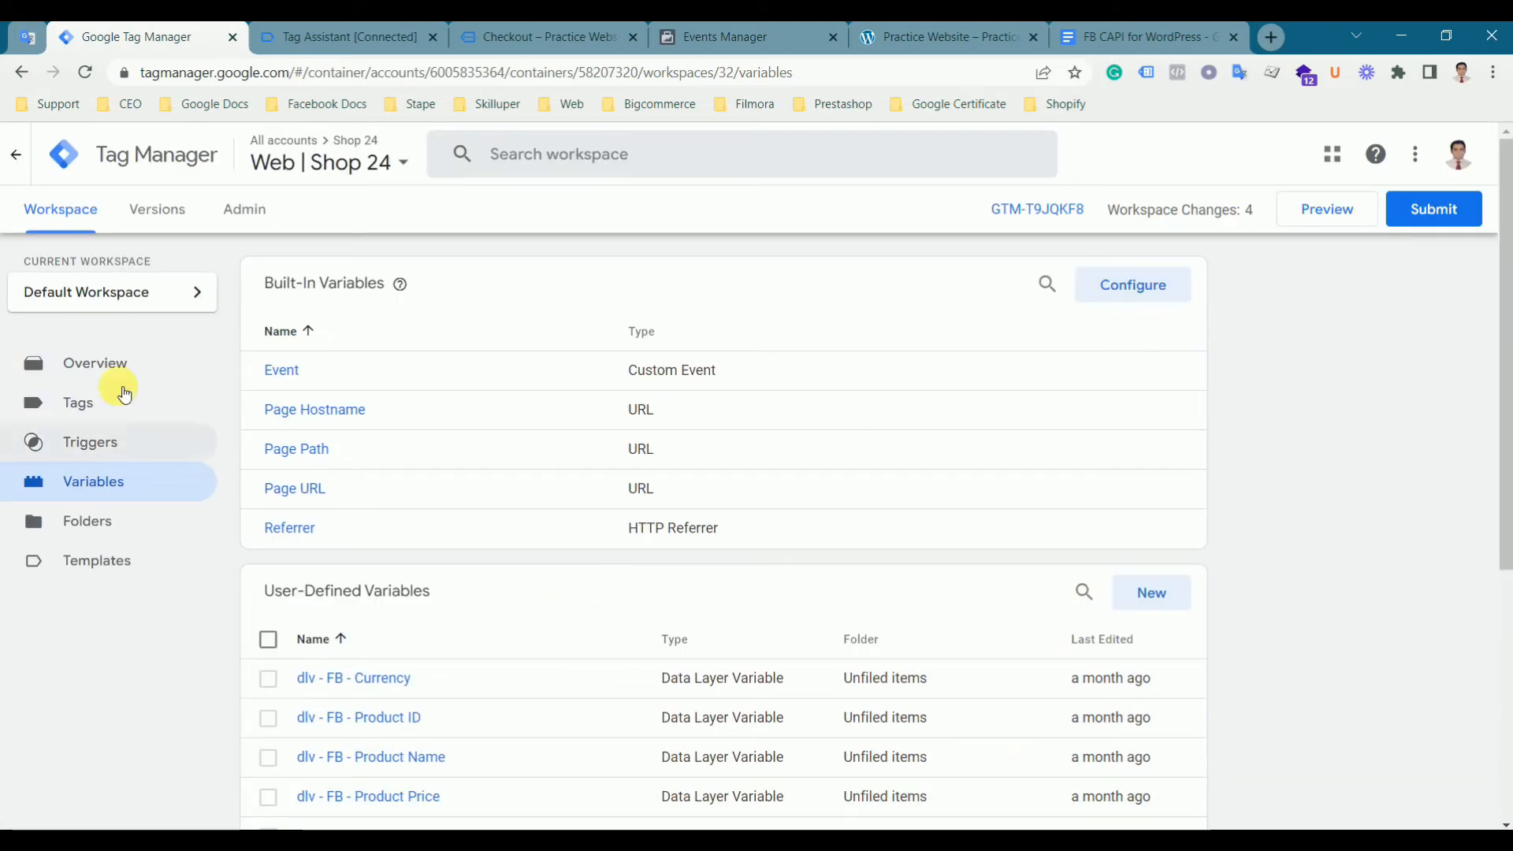
click(112, 415)
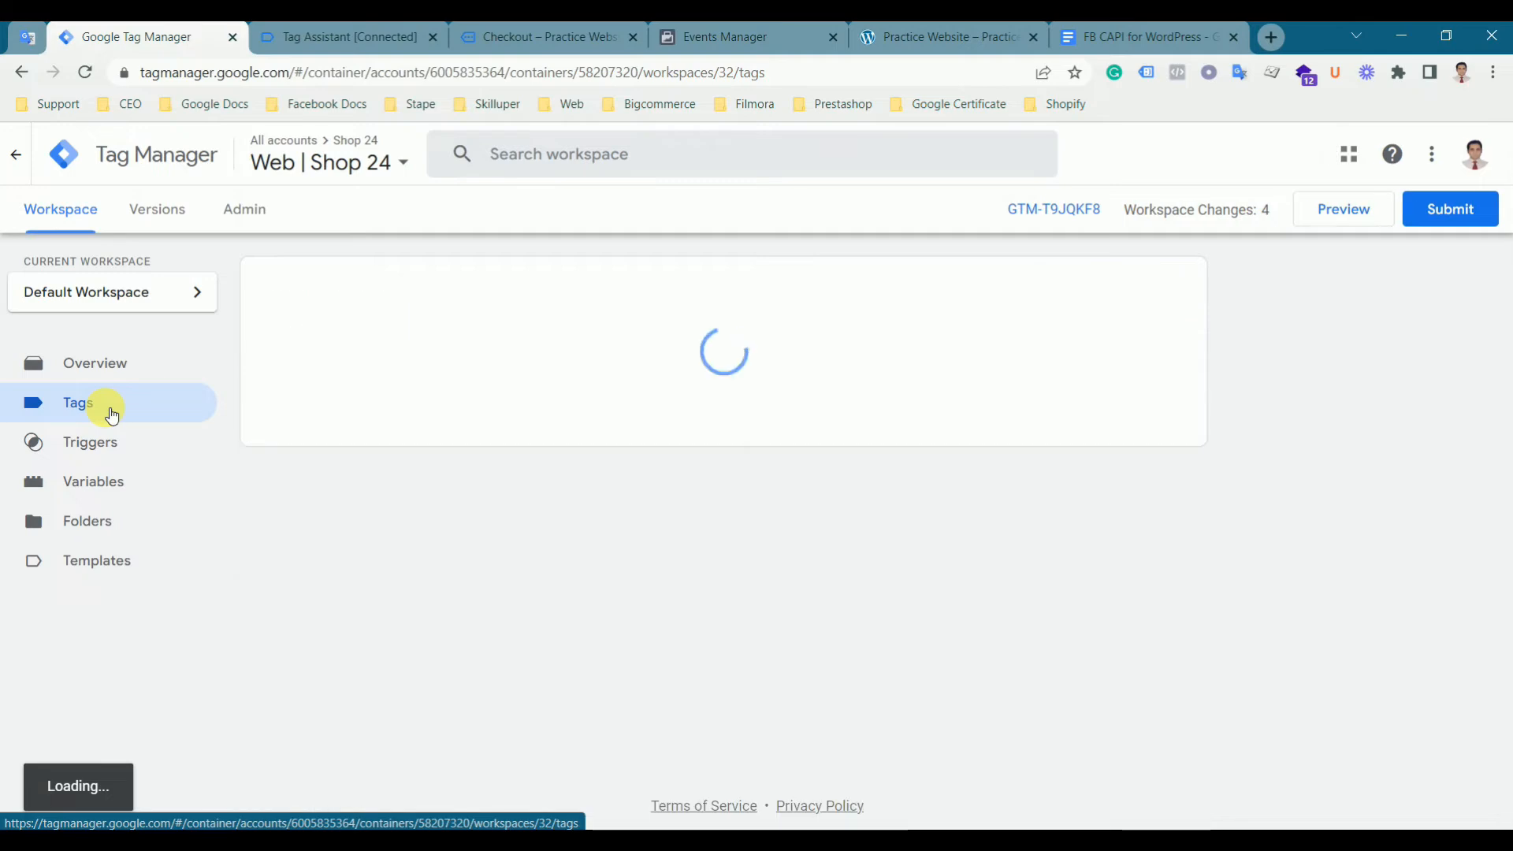
click(1153, 285)
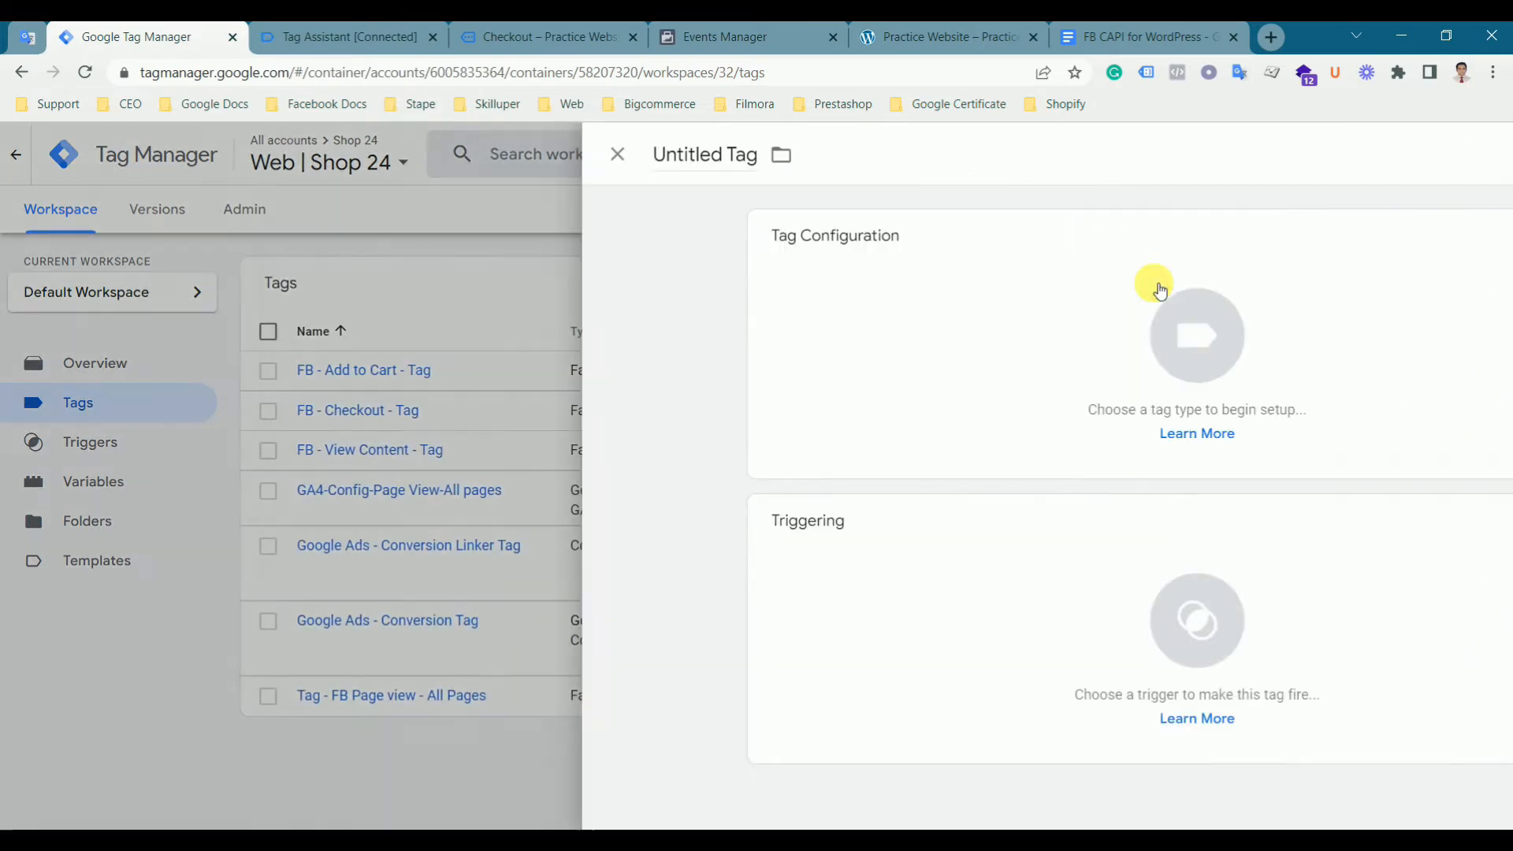
click(763, 318)
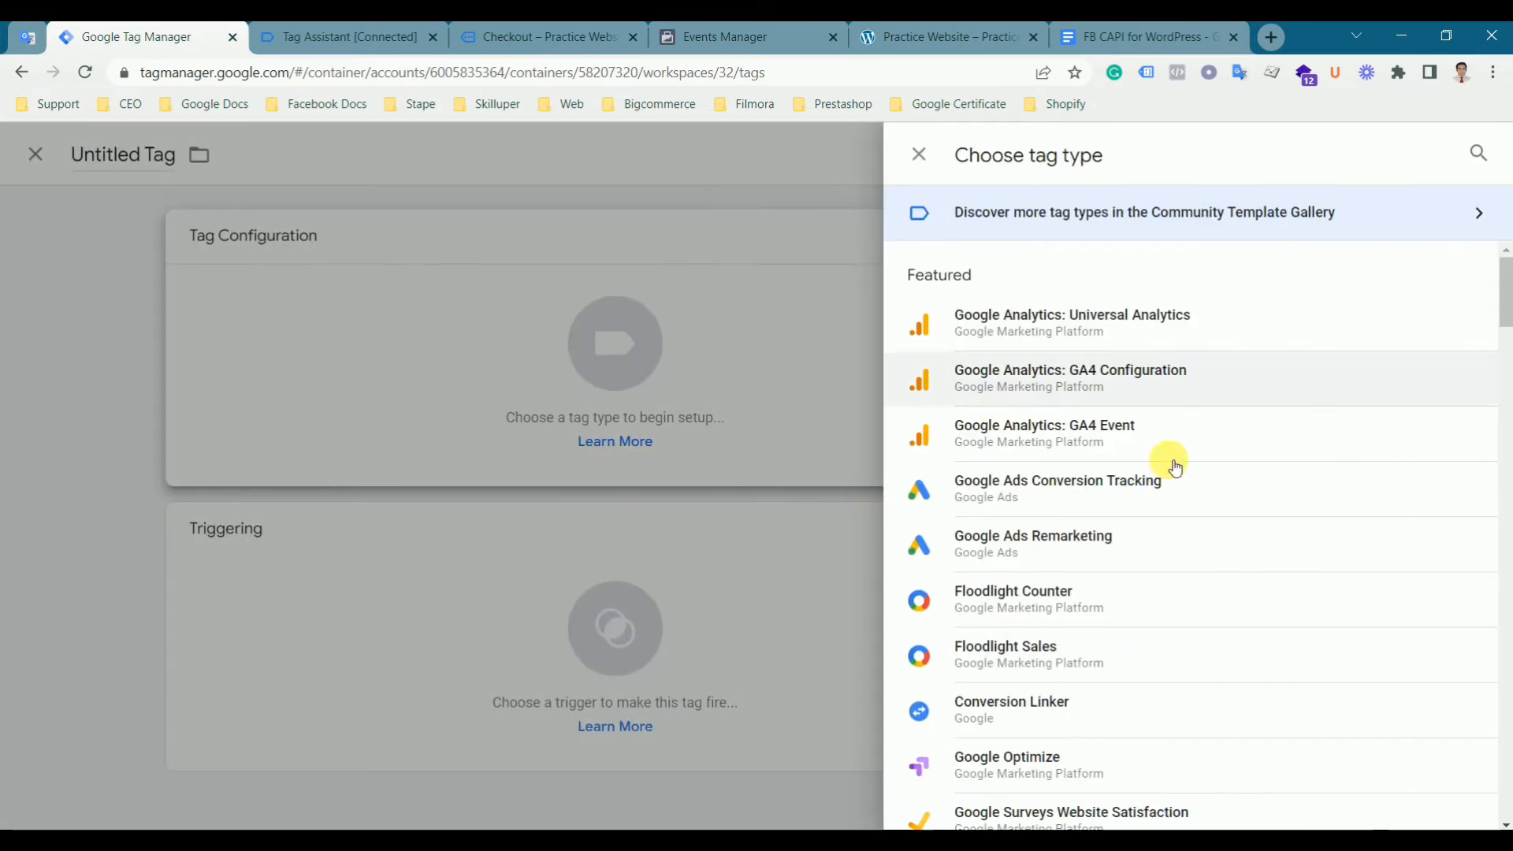
scroll(1268, 512, down, 1)
scroll(1258, 495, up, 1)
scroll(1258, 493, down, 6)
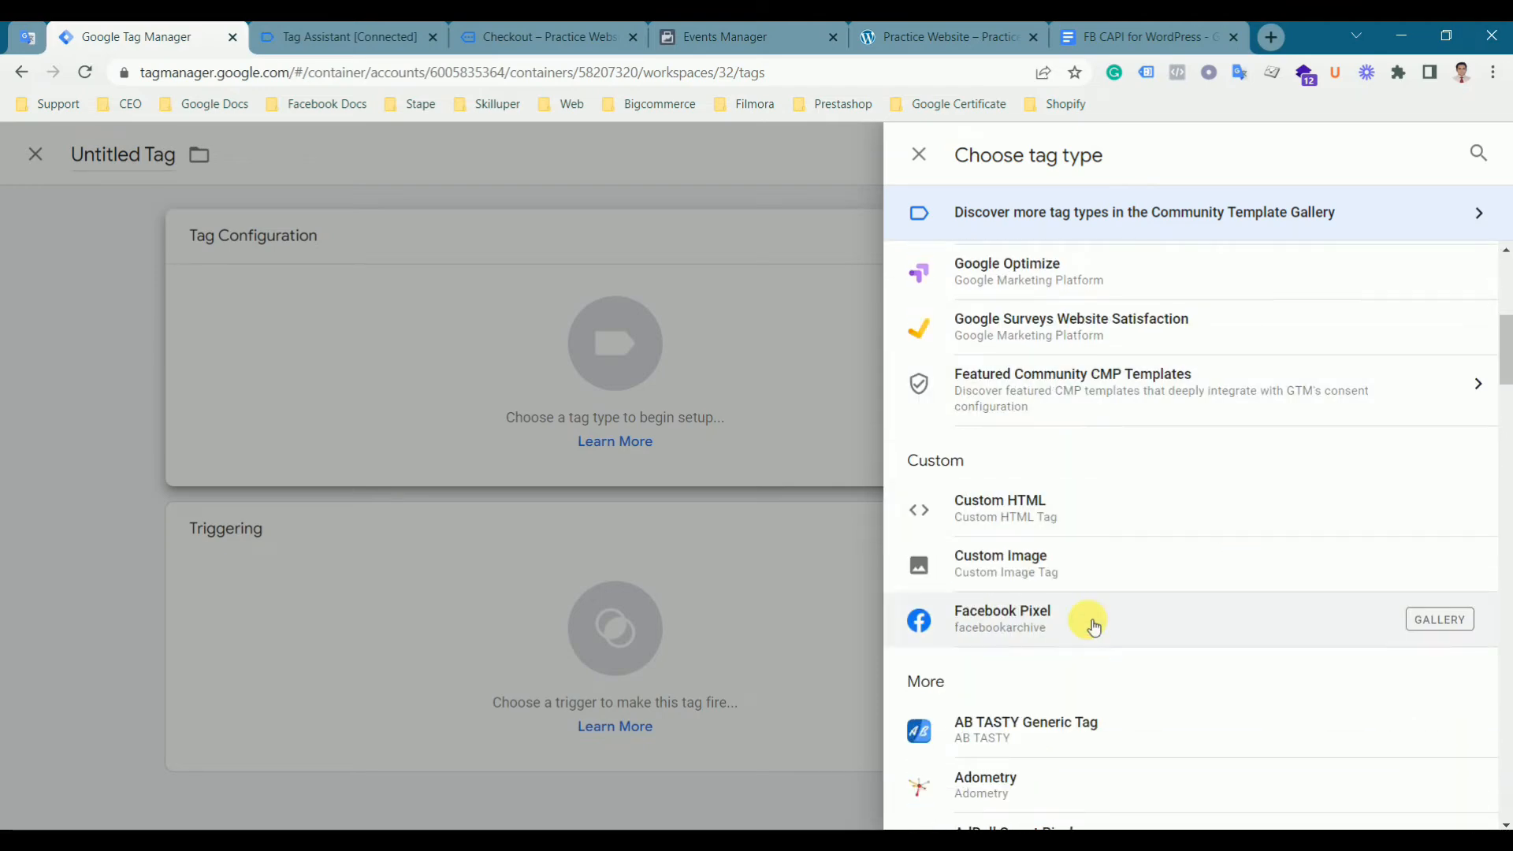
click(1094, 626)
- Set the Facebook Pixel ID to the {{FB - Pixel ID}} variable
click(638, 473)
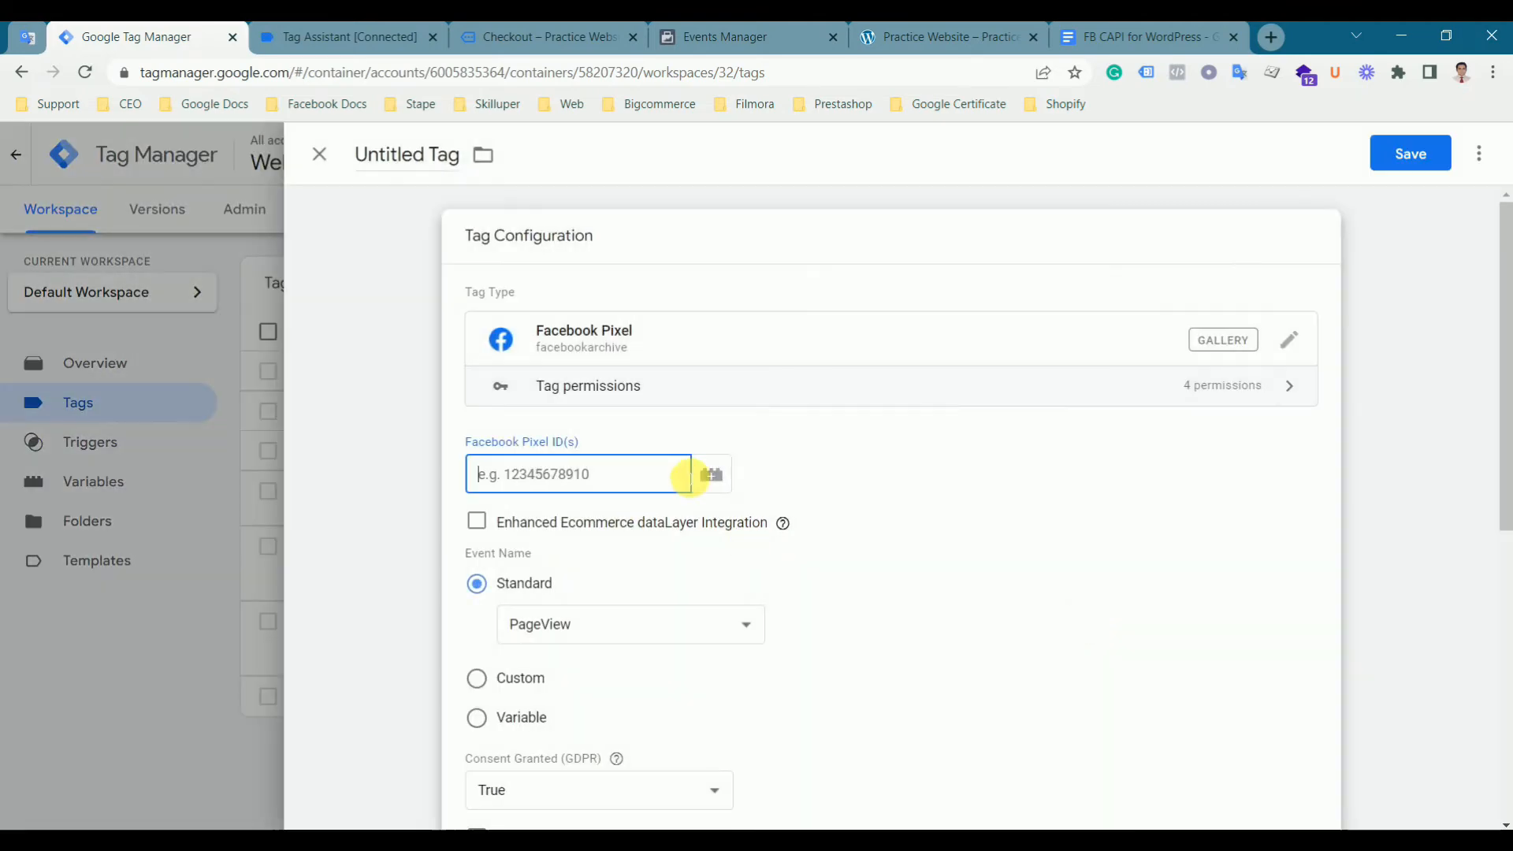
click(720, 474)
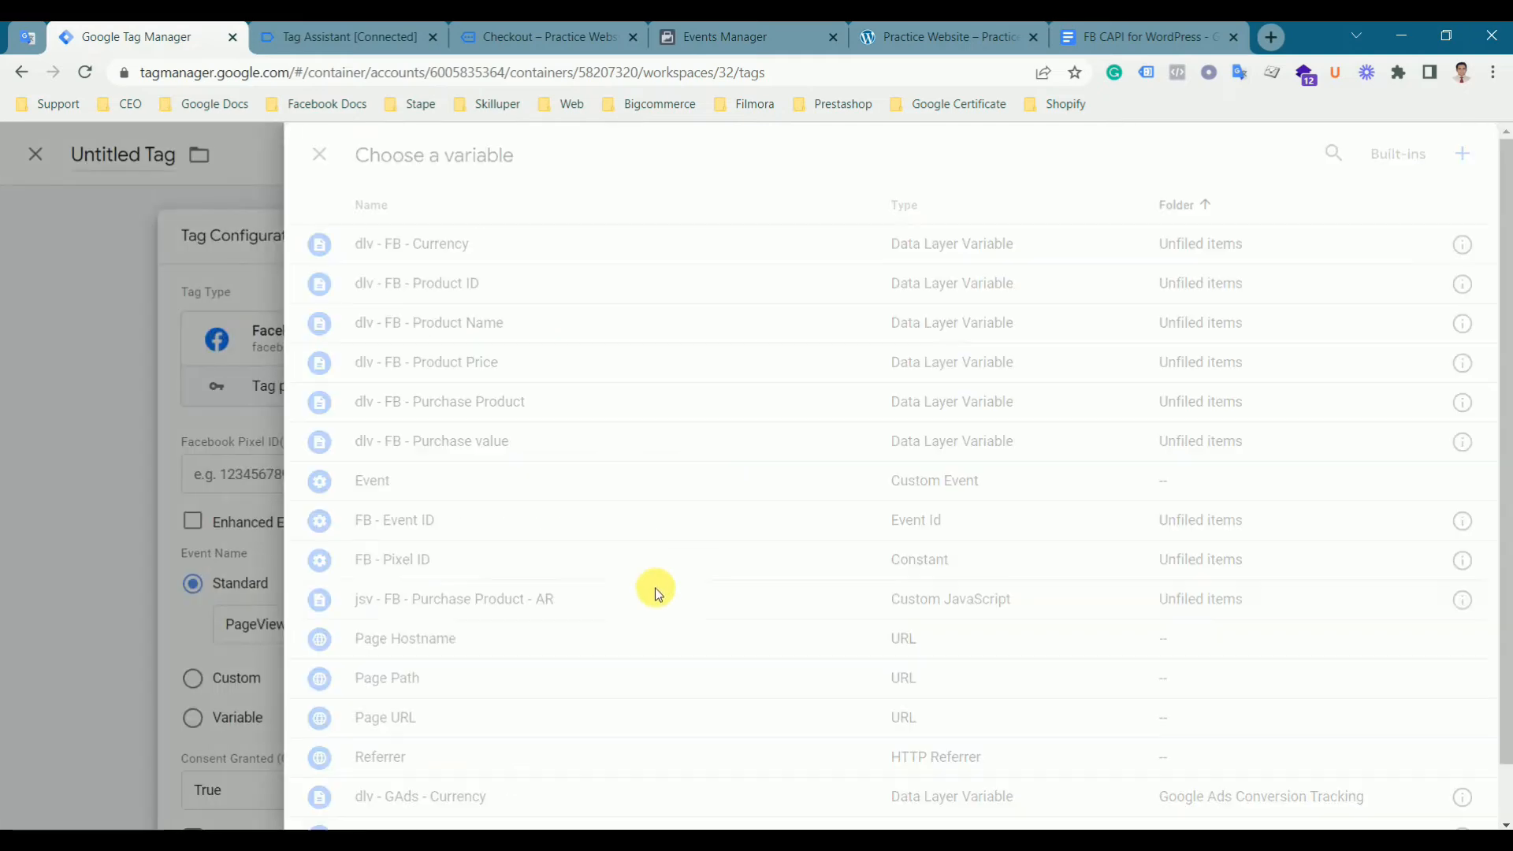
scroll(668, 595, down, 1)
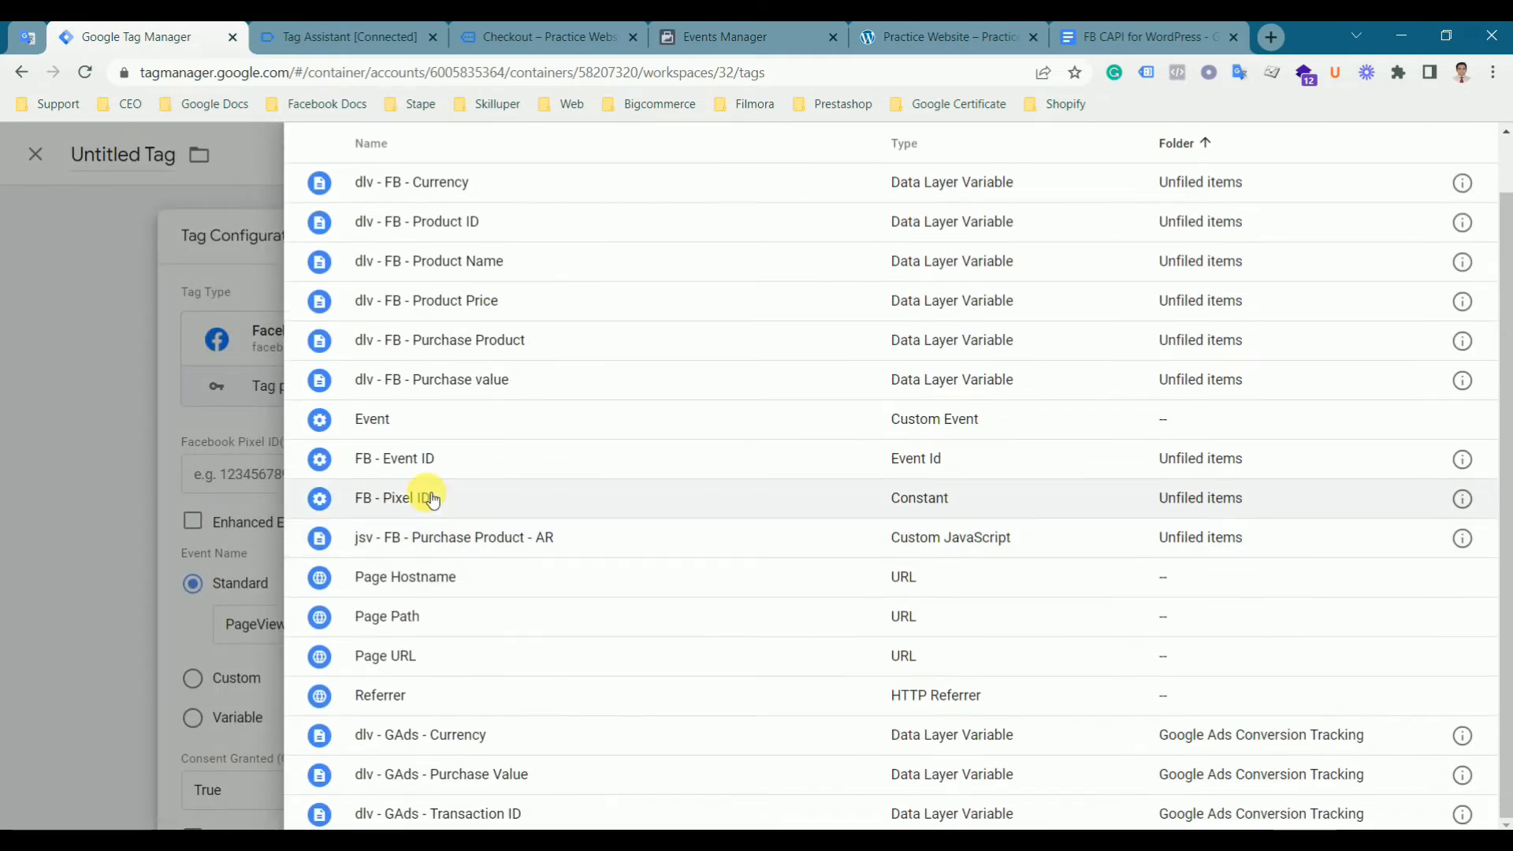
click(422, 498)
- Select Purchase as the standard event name and expand Object Properties
click(620, 628)
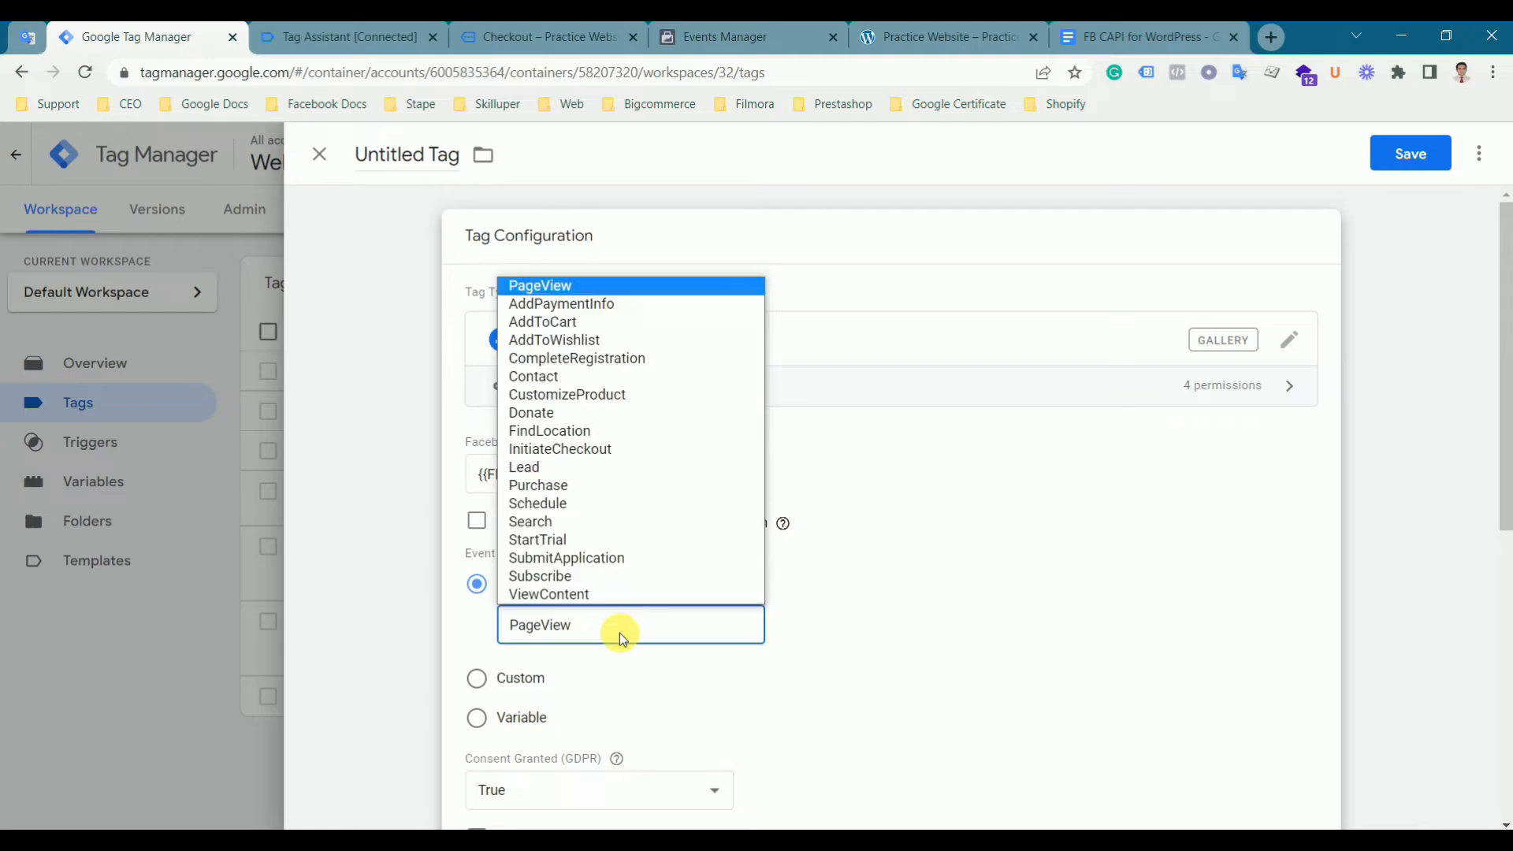
click(563, 486)
scroll(945, 635, down, 5)
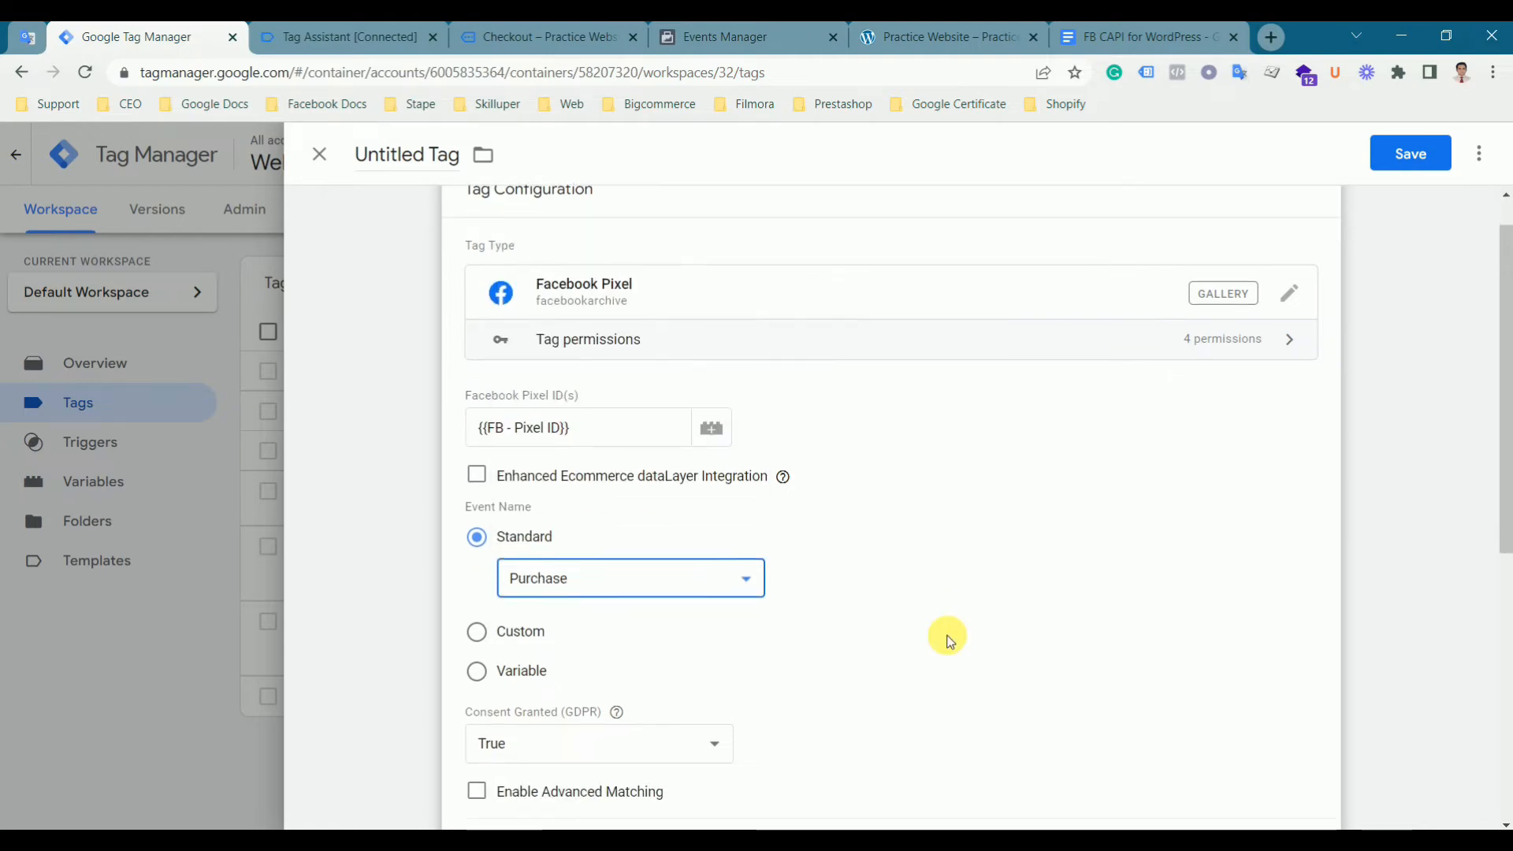
click(577, 555)
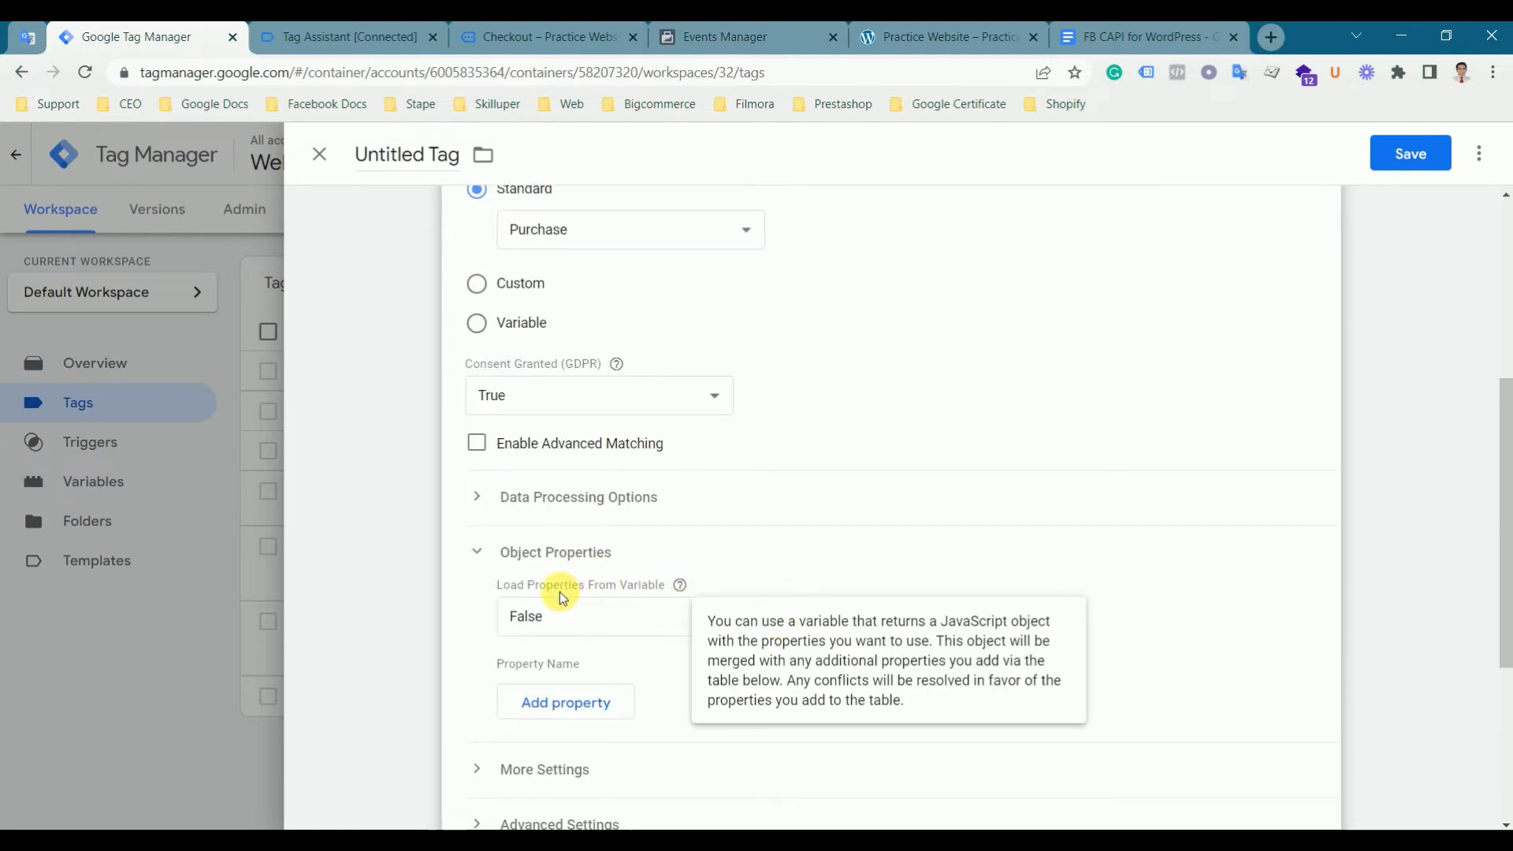
- Add four empty object property rows to the tag
click(583, 704)
scroll(830, 702, down, 3)
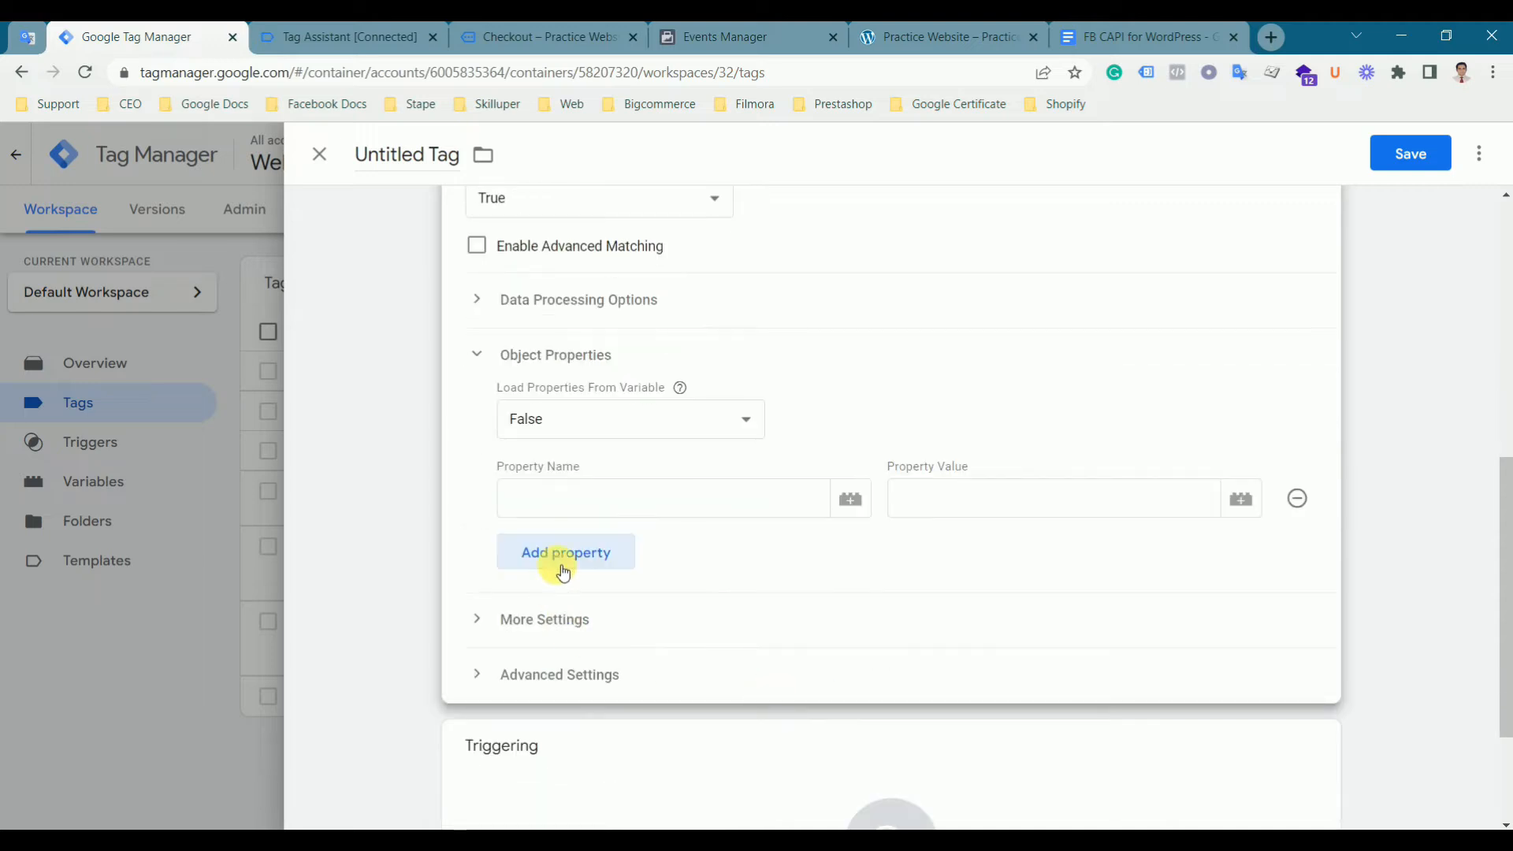
click(565, 562)
click(566, 597)
click(587, 648)
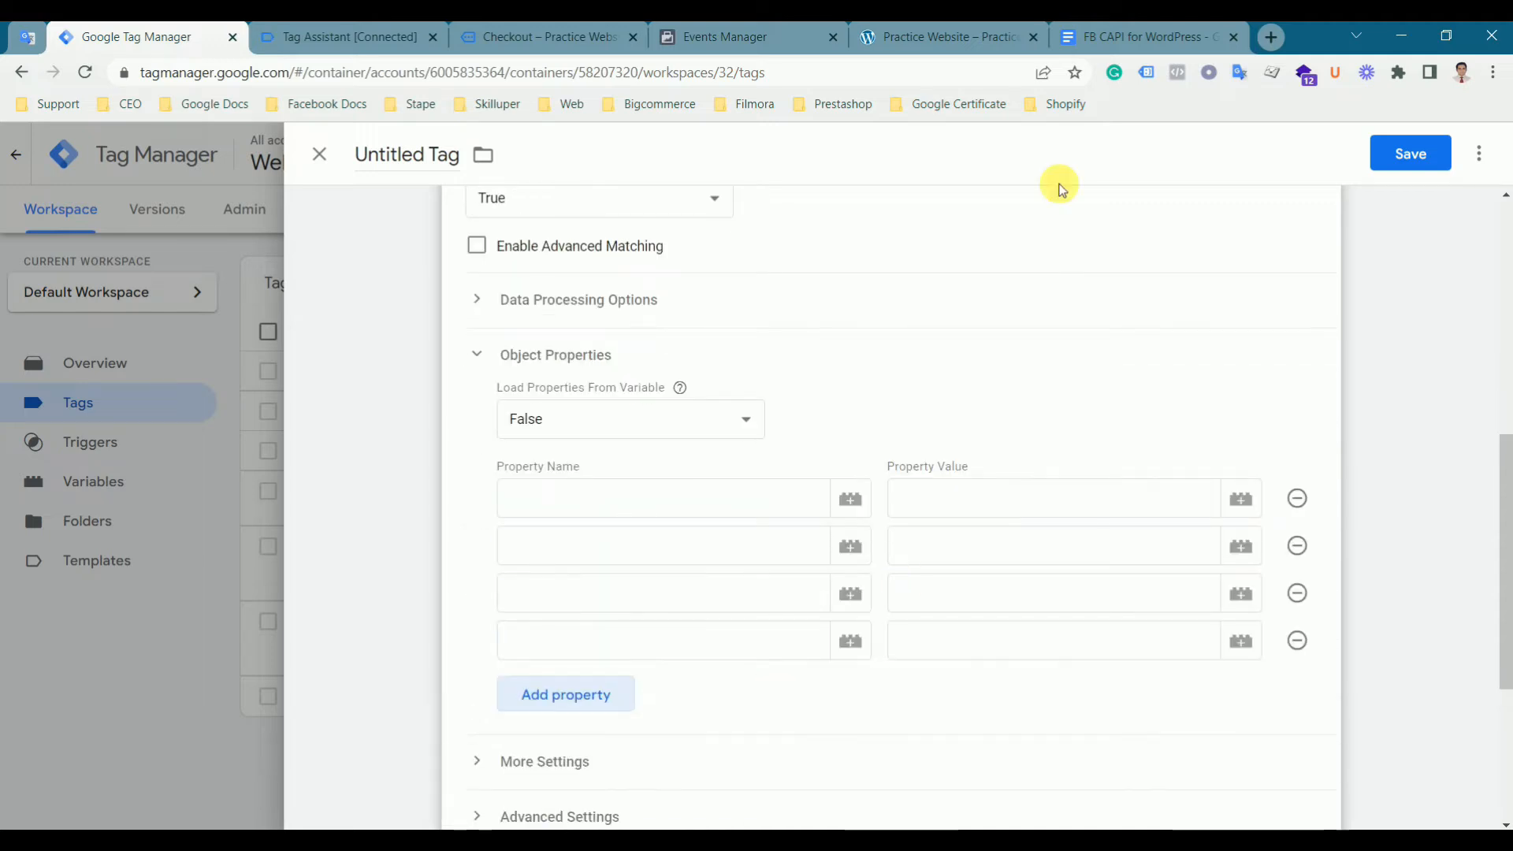
- Add the content_type property with value product, copying the property name from the document
click(1107, 36)
scroll(742, 567, up, 5)
scroll(742, 567, up, 6)
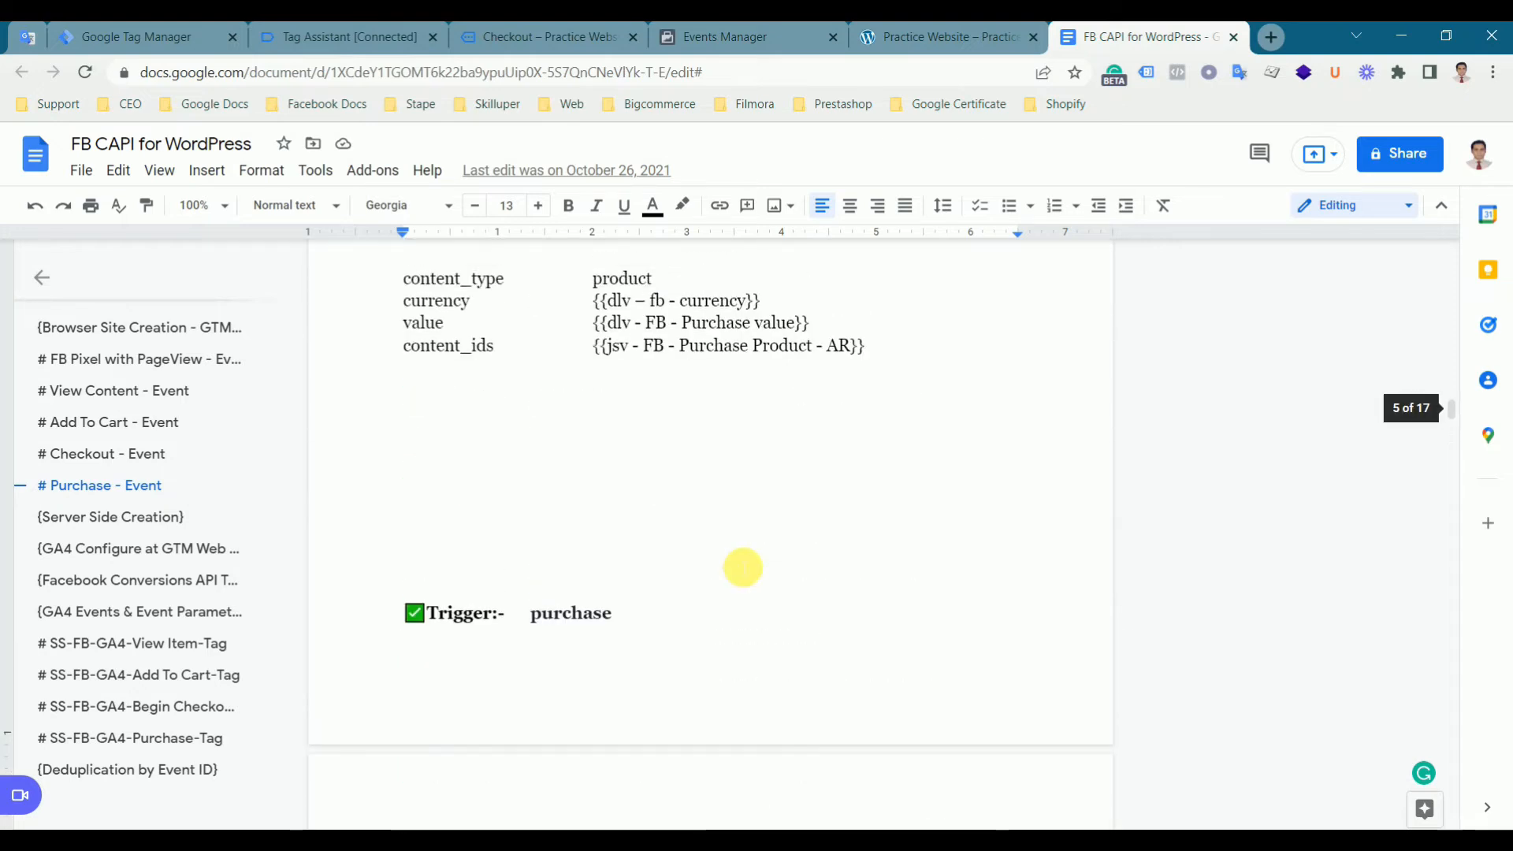
double_click(415, 356)
key(ctrl+c)
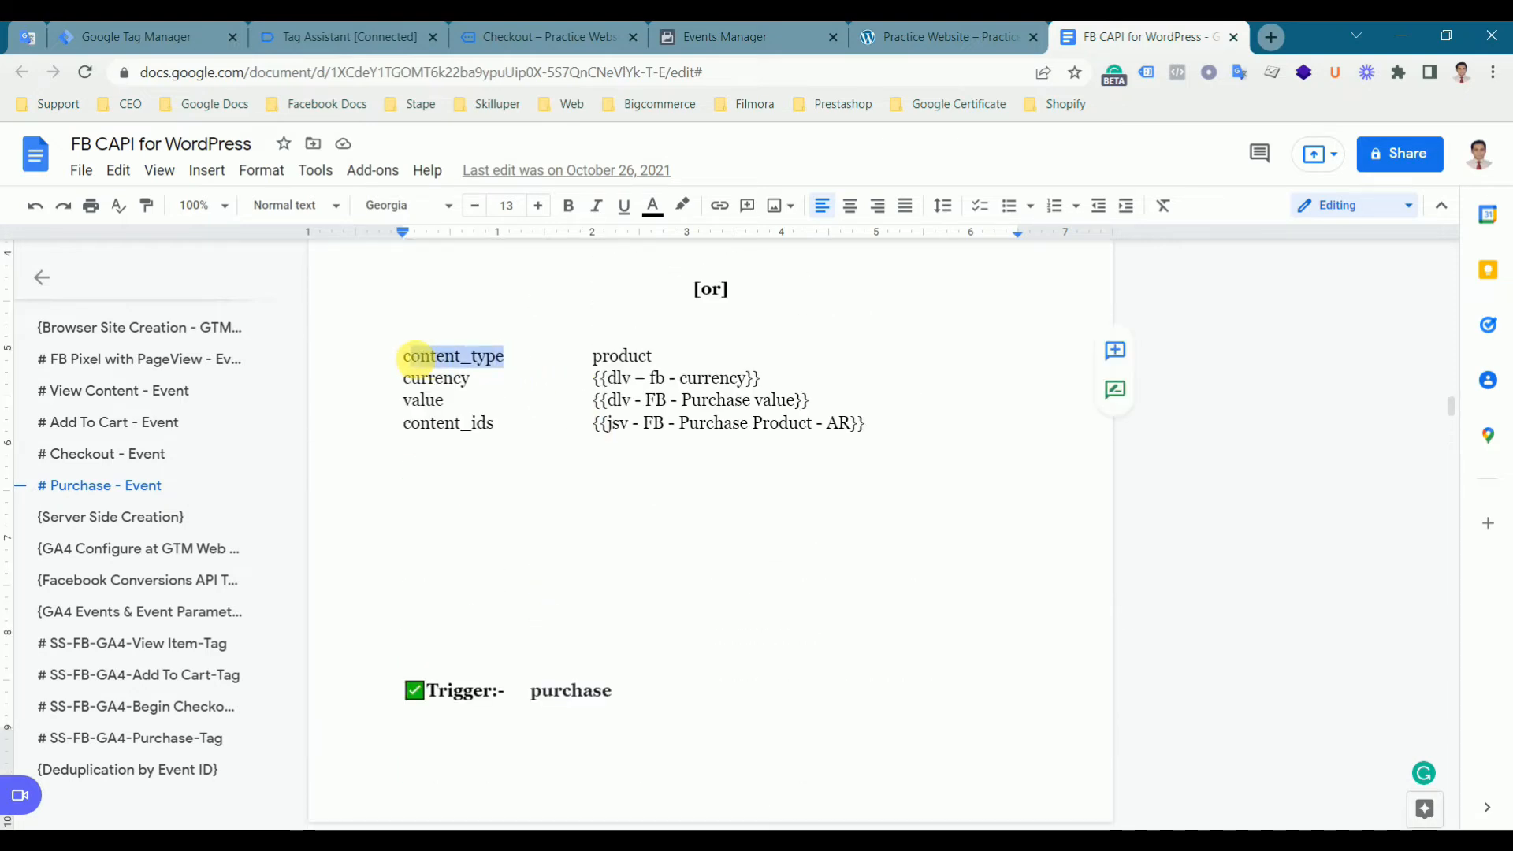
click(142, 36)
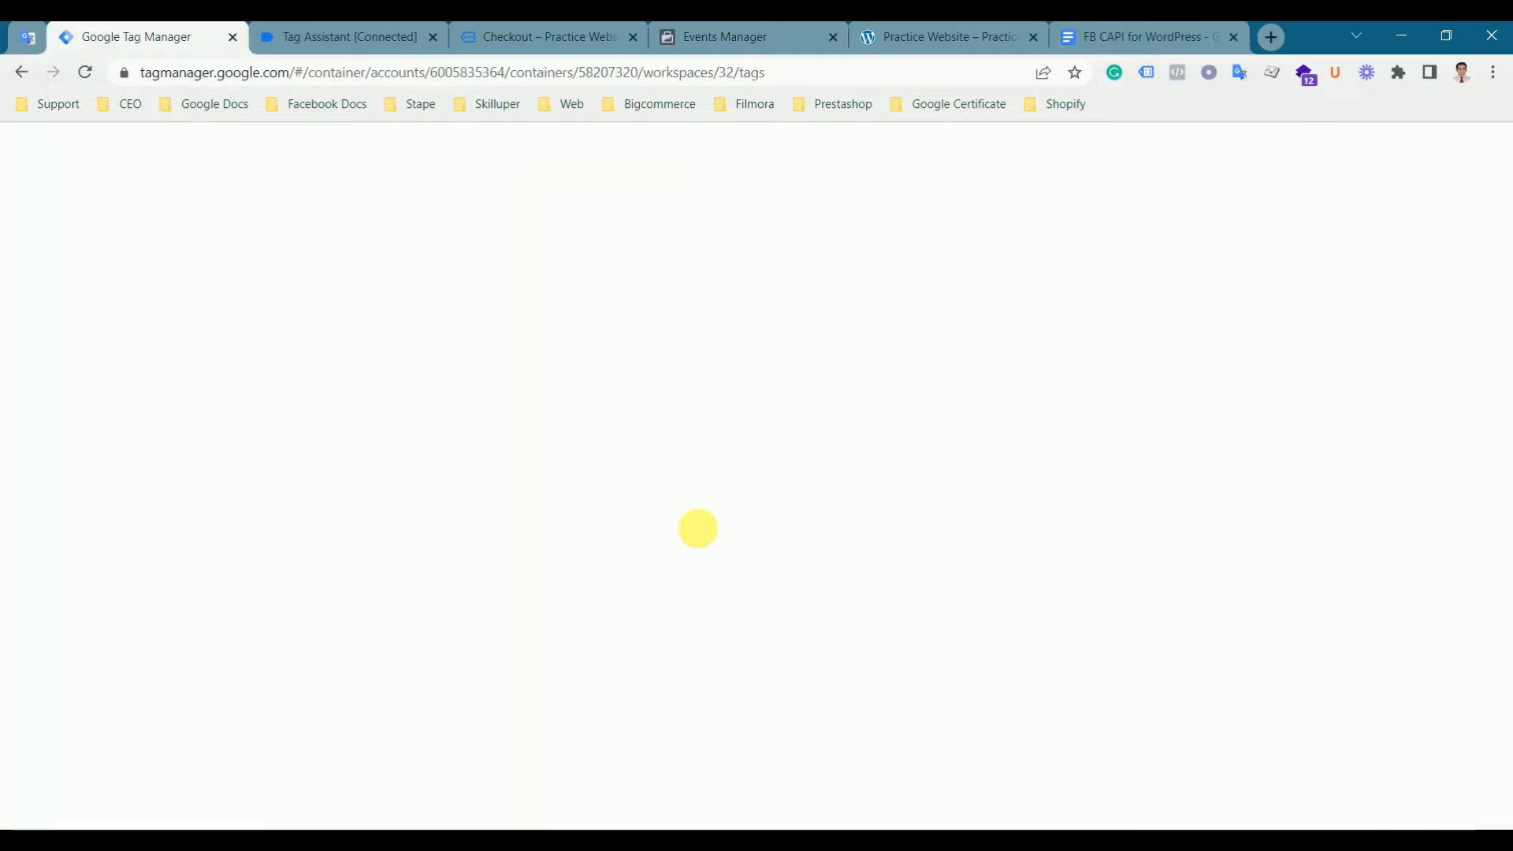
click(581, 515)
key(ctrl+v)
click(1064, 511)
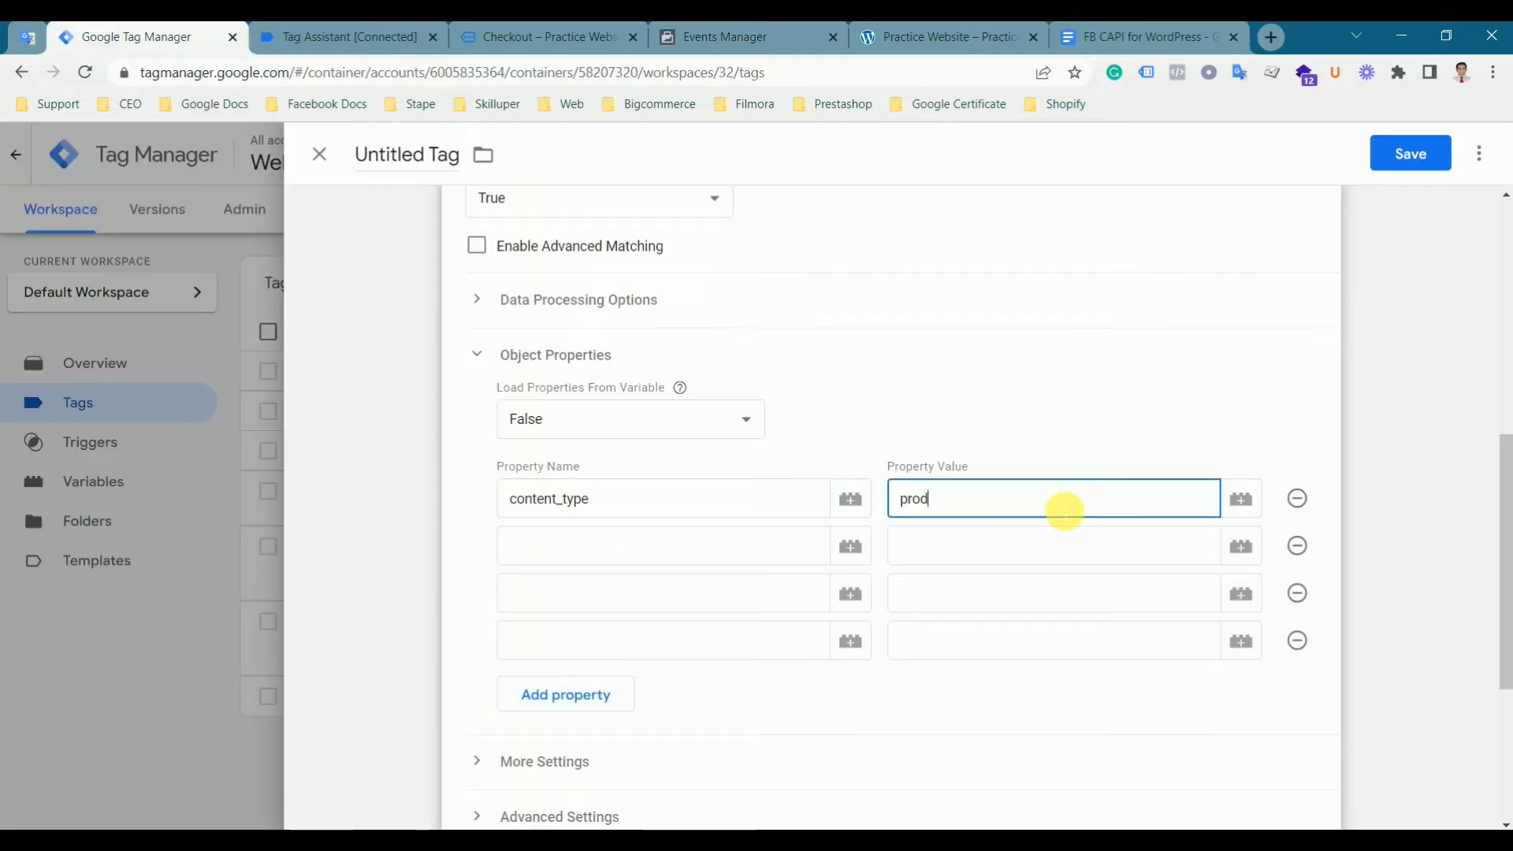
click(710, 564)
- Add the currency property, copied from the document, with value {{dlv - FB - Currency}}
click(1094, 36)
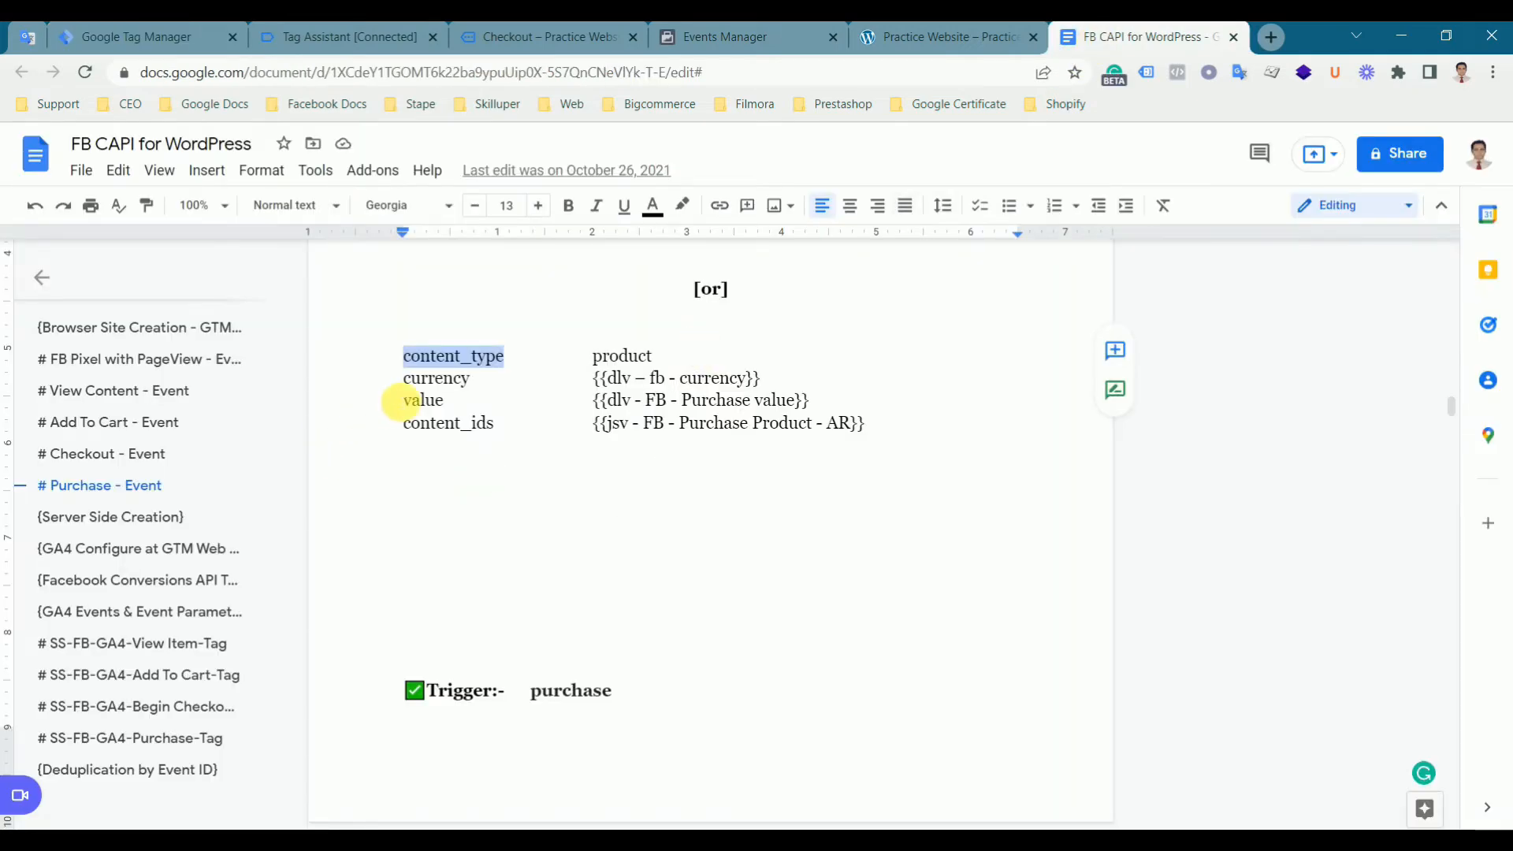
double_click(438, 380)
key(ctrl+c)
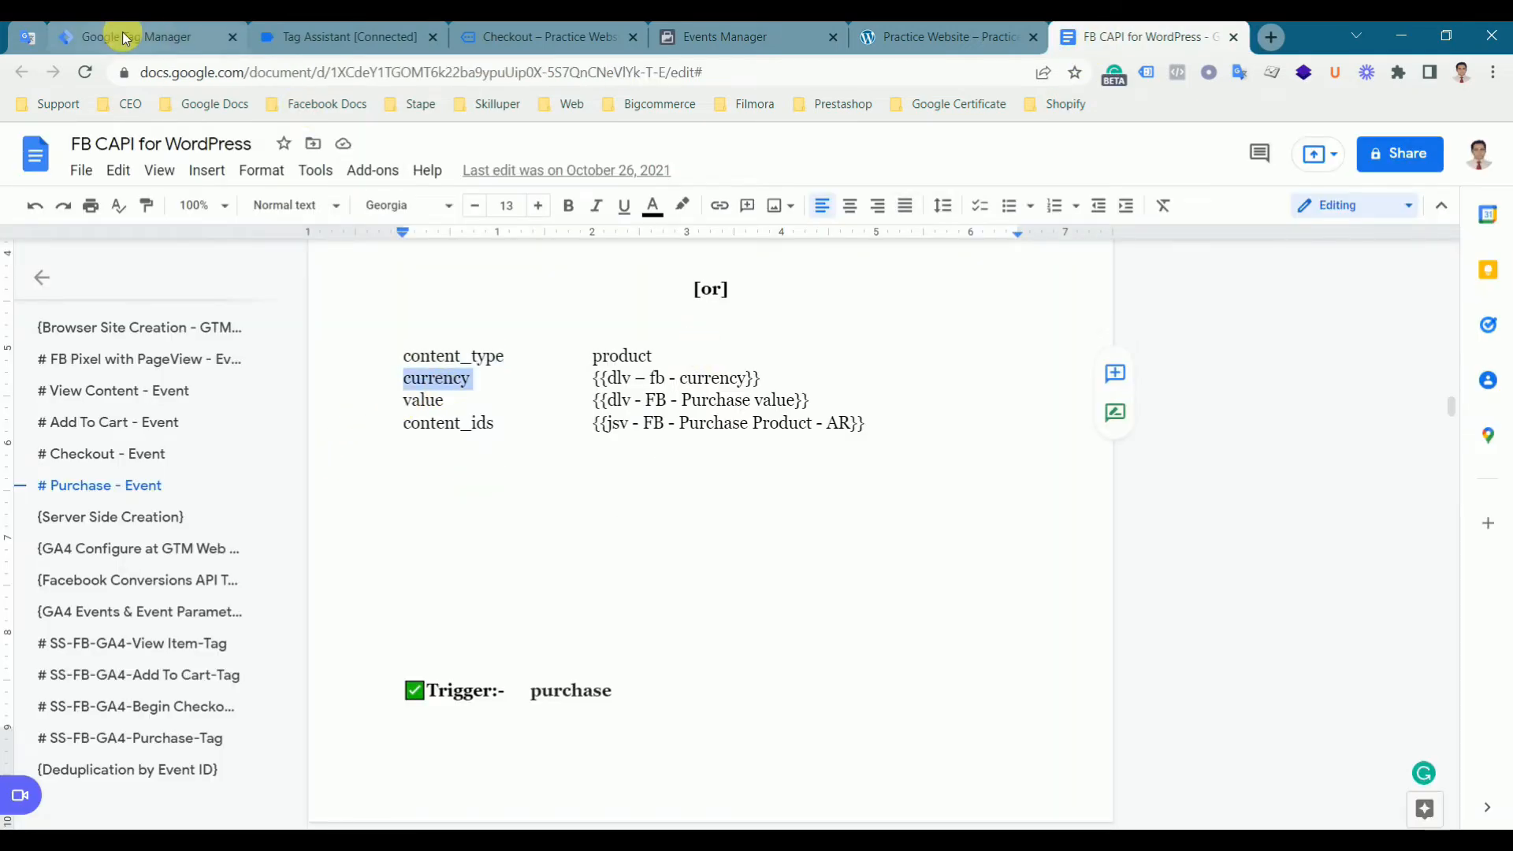
click(157, 37)
key(ctrl+v)
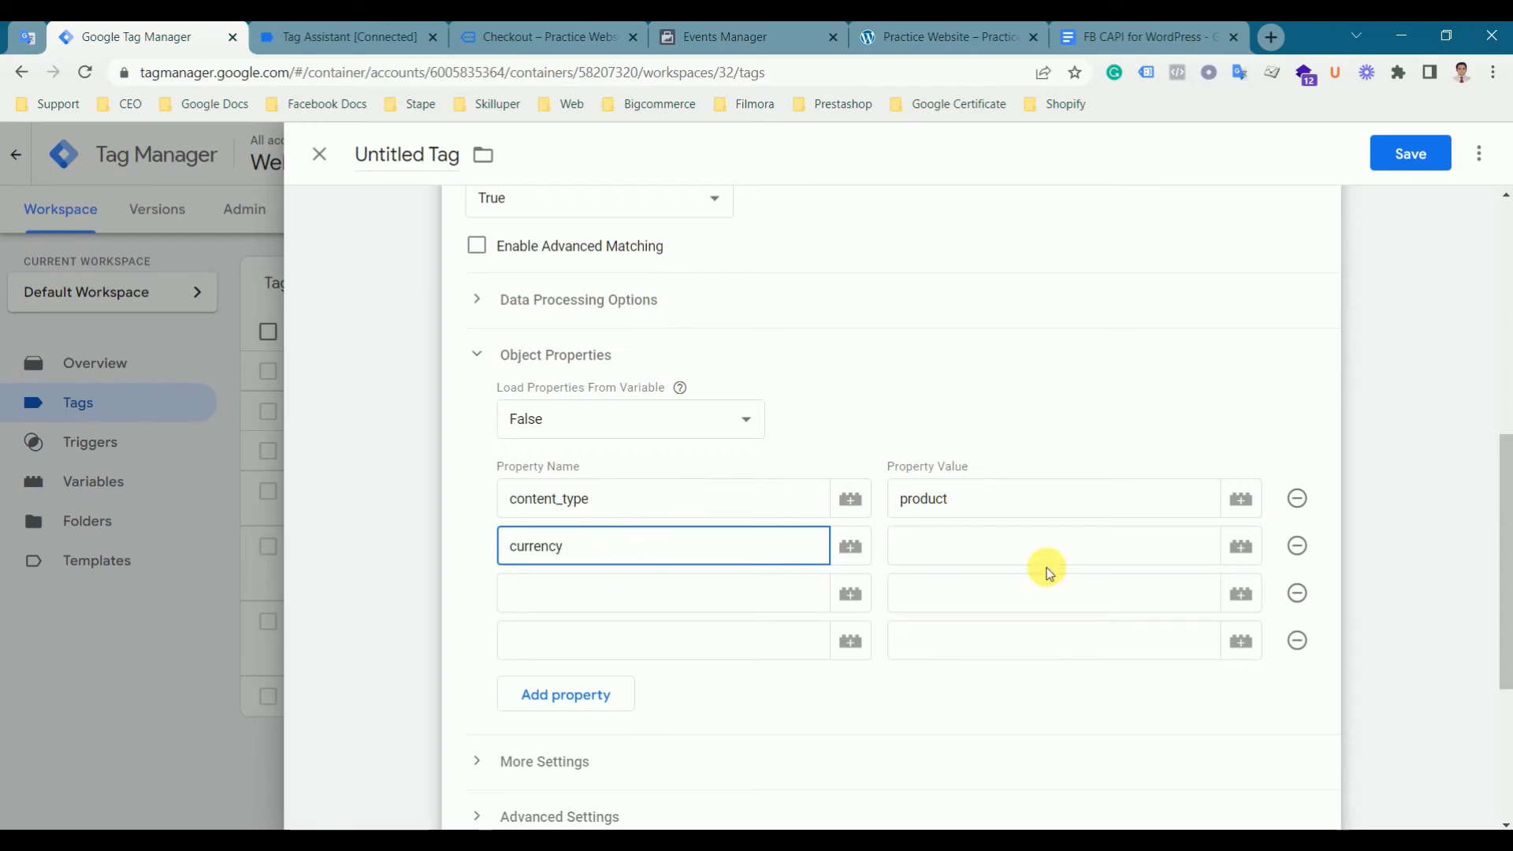
click(1241, 547)
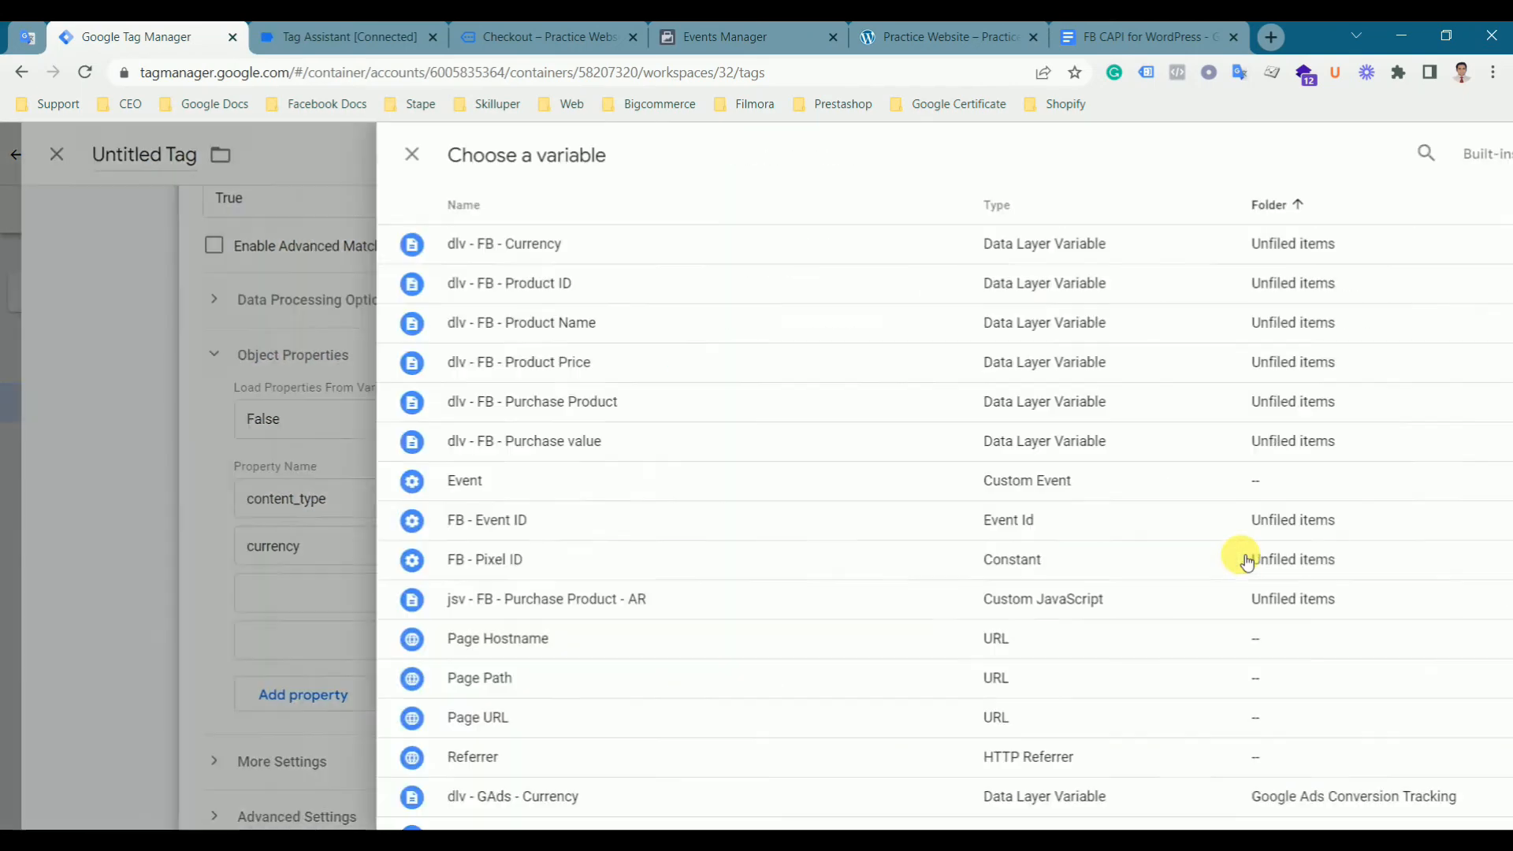
click(480, 256)
click(635, 598)
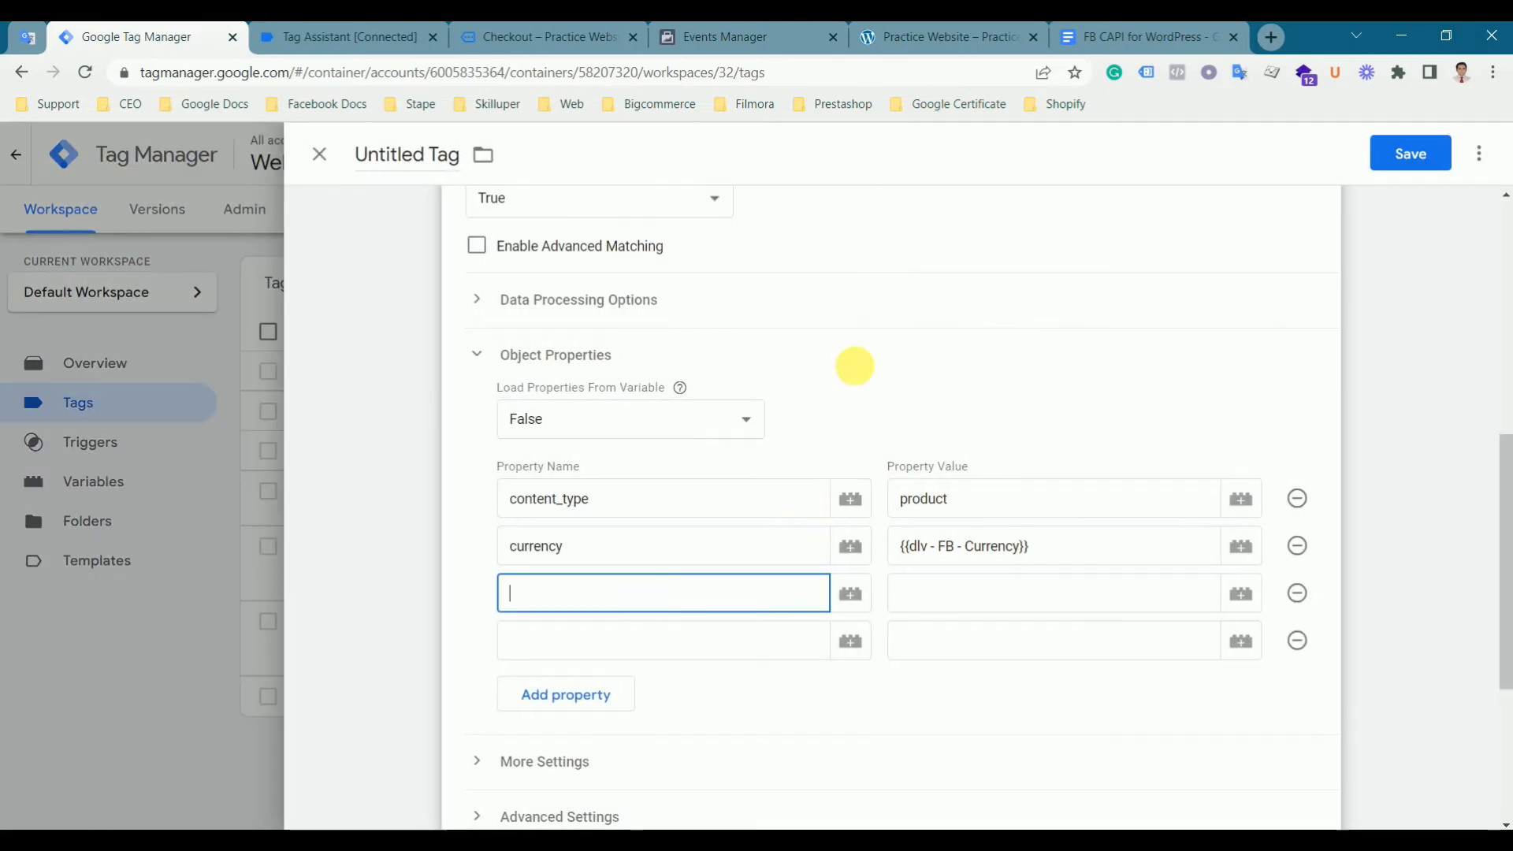
- Add the value property, copied from the document, with the variable {{dlv - FB - Purchase Product}}
click(1088, 32)
double_click(424, 401)
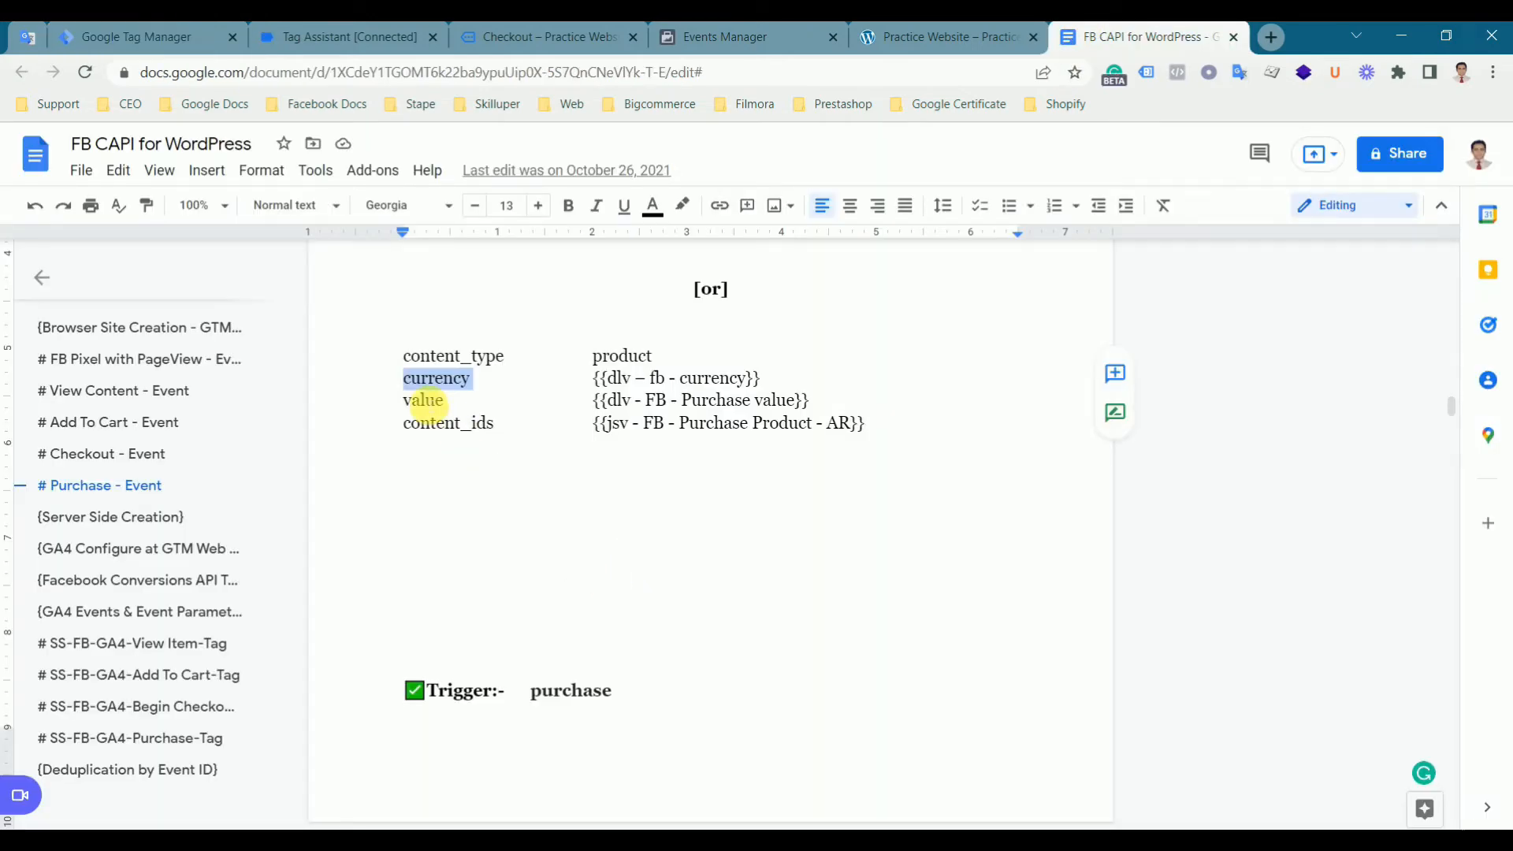
click(99, 42)
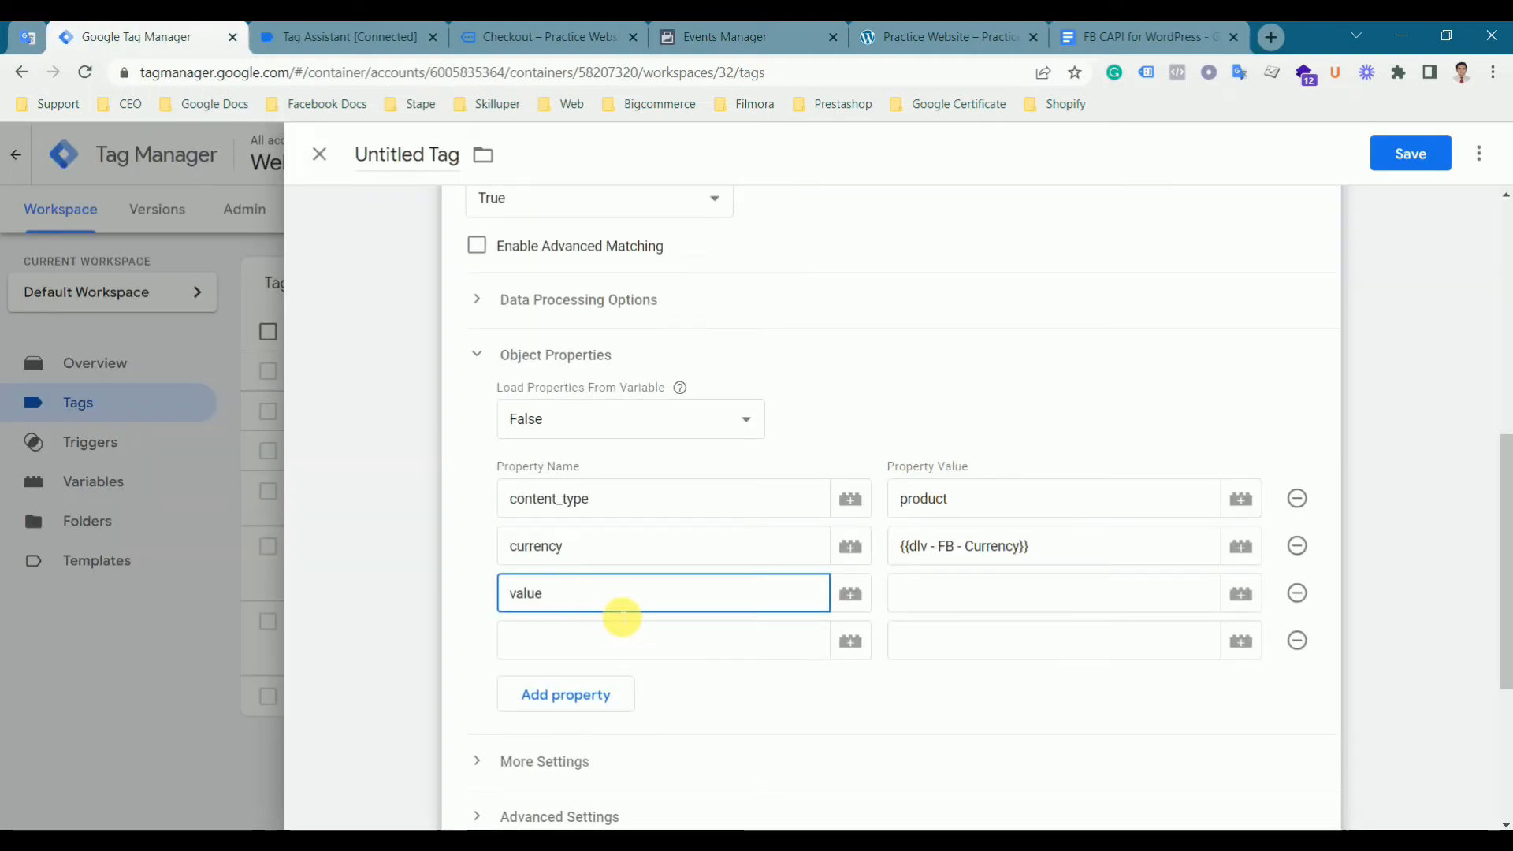
click(1238, 595)
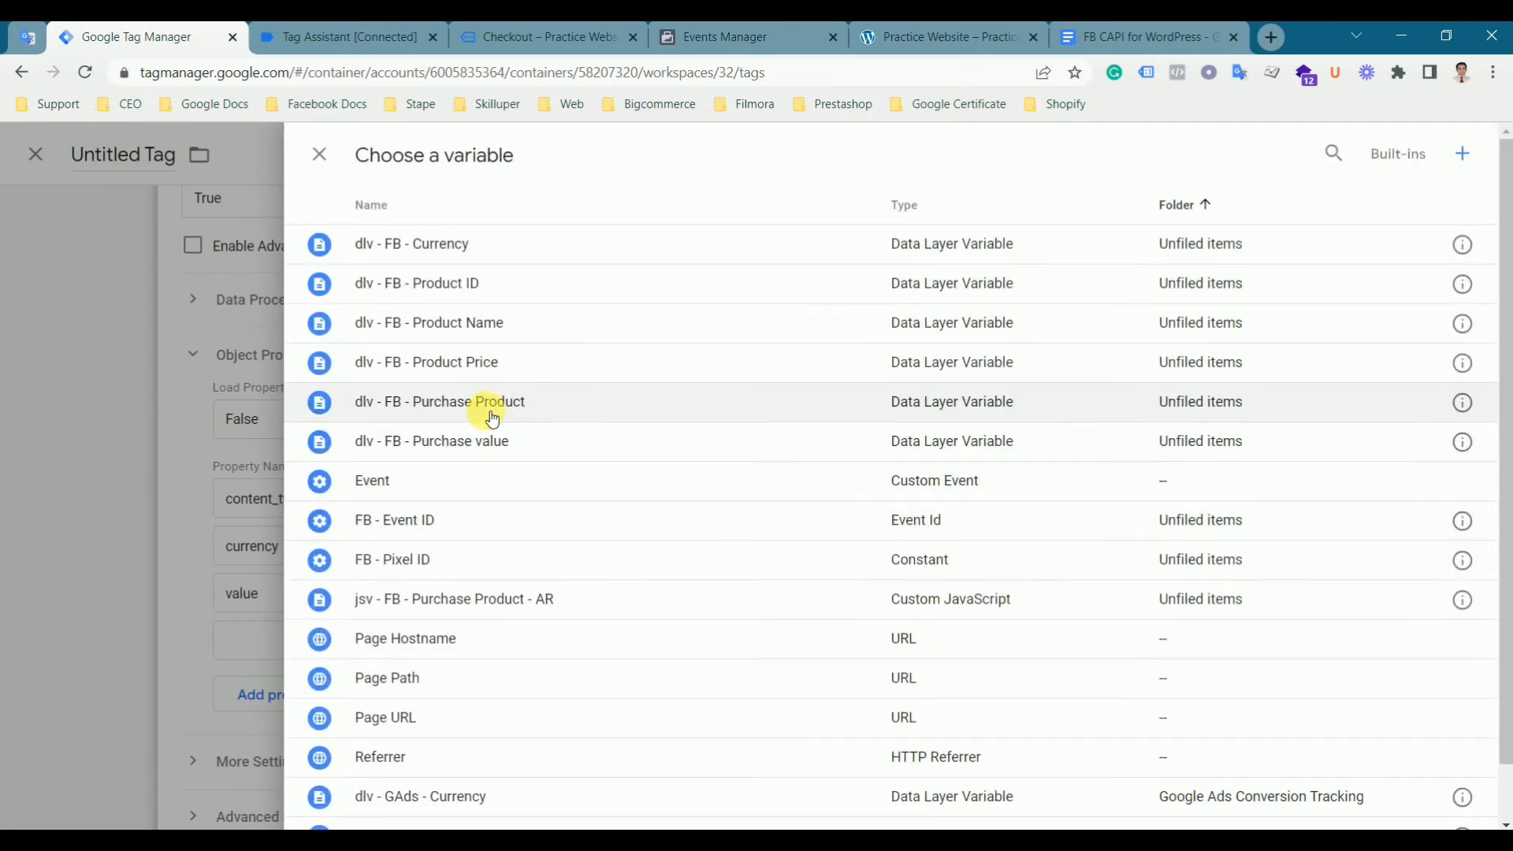
click(481, 408)
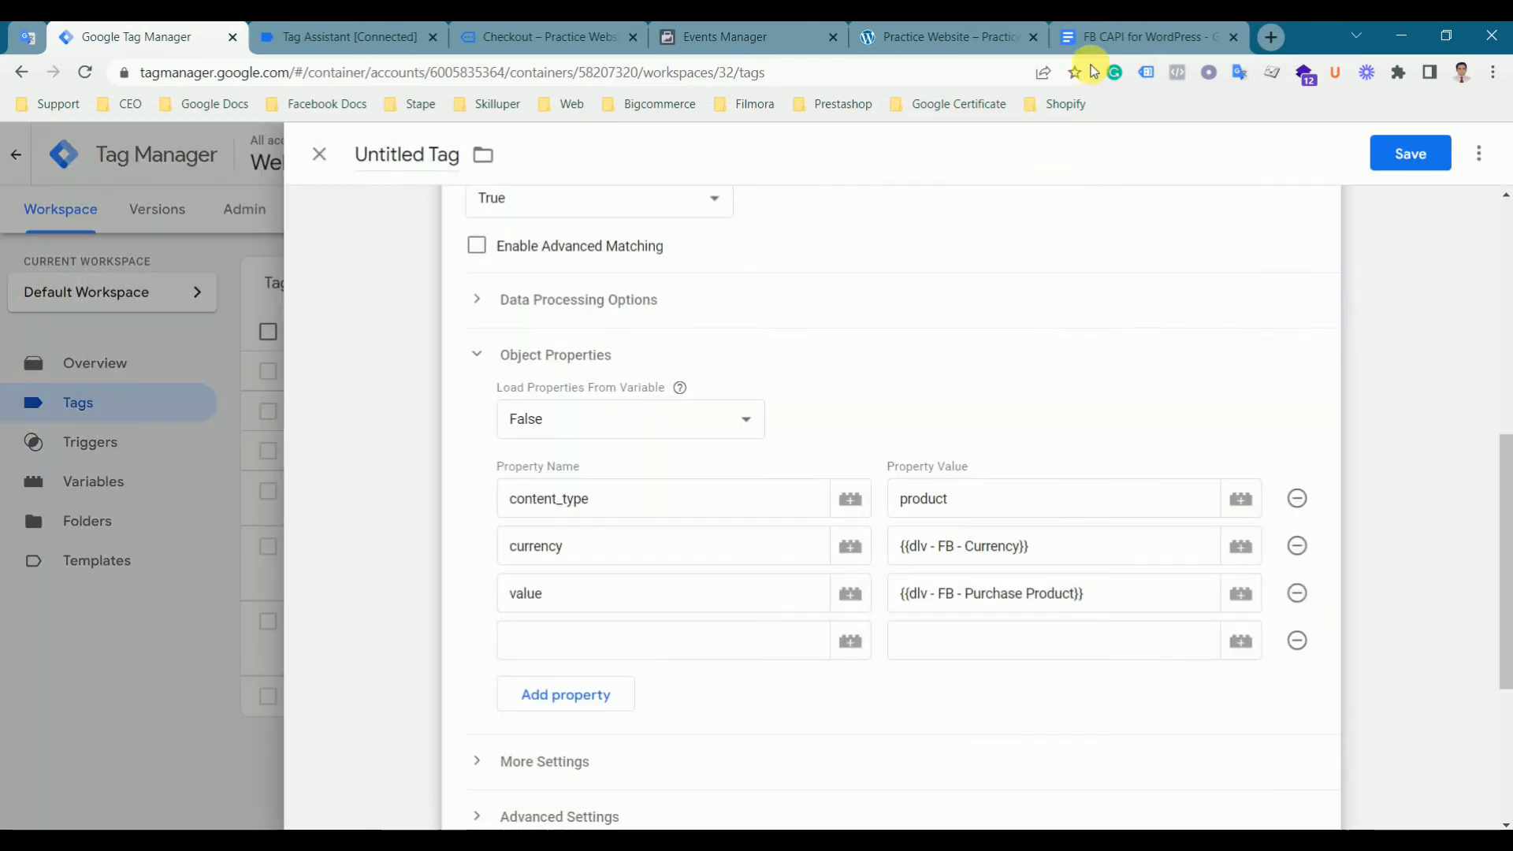
- Replace the value property's variable with {{dlv - FB - Purchase value}} after checking the document
click(1111, 37)
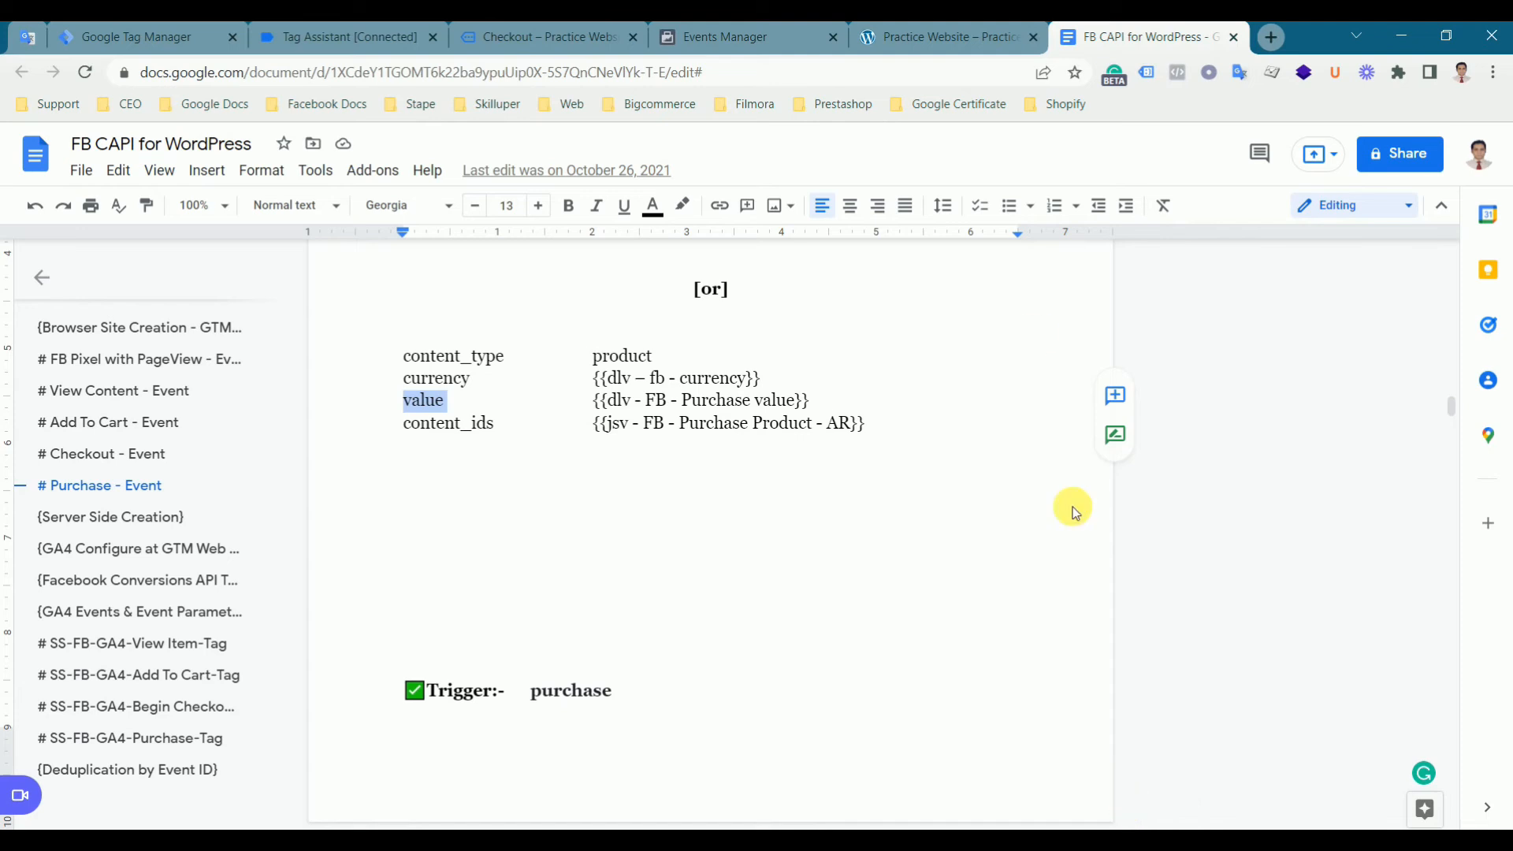
click(142, 37)
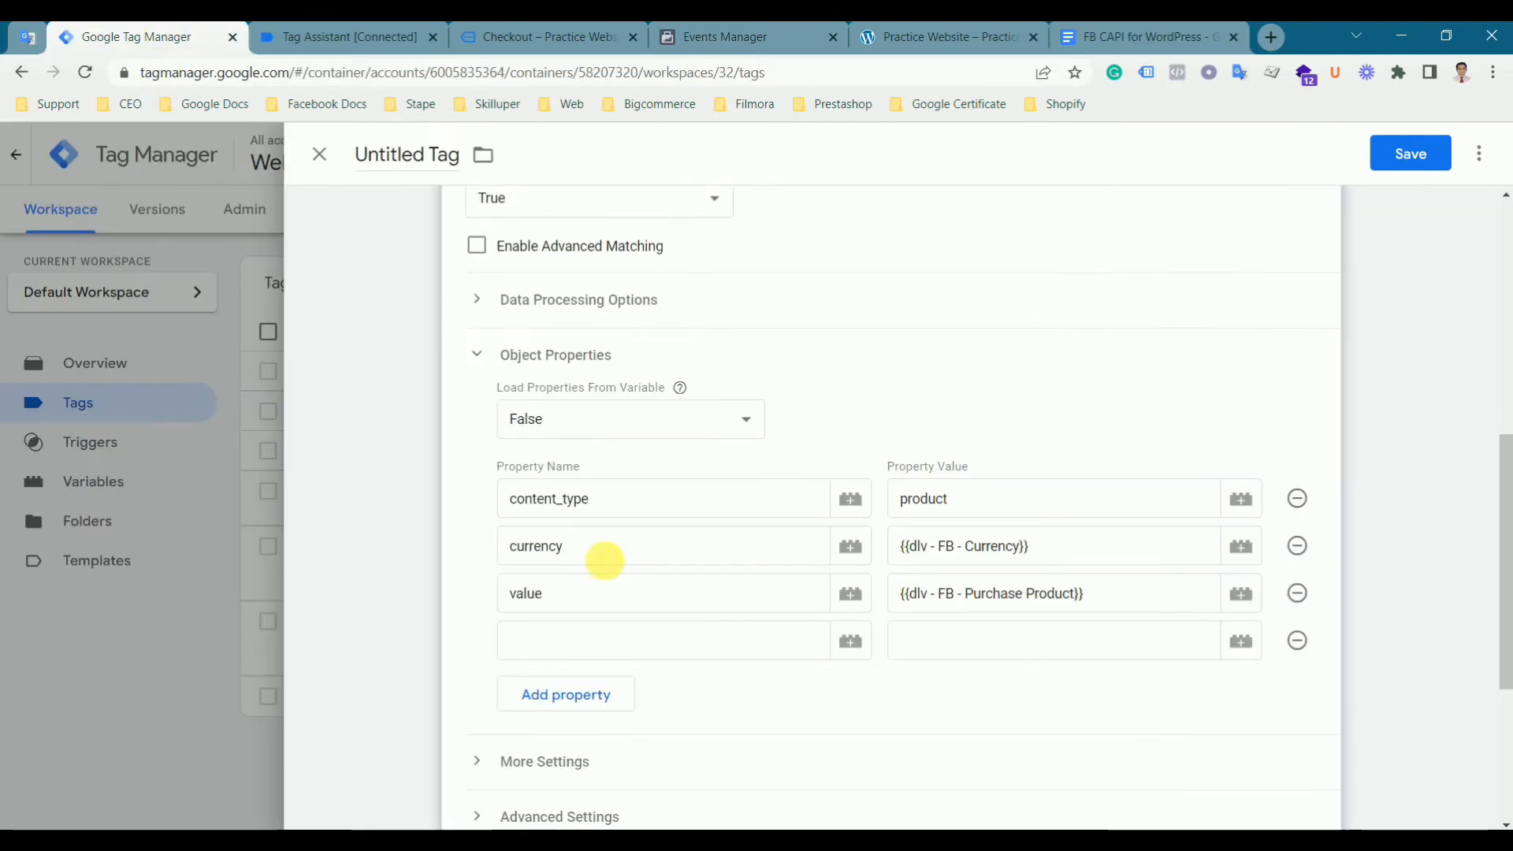
click(1129, 605)
drag(1128, 605, 902, 605)
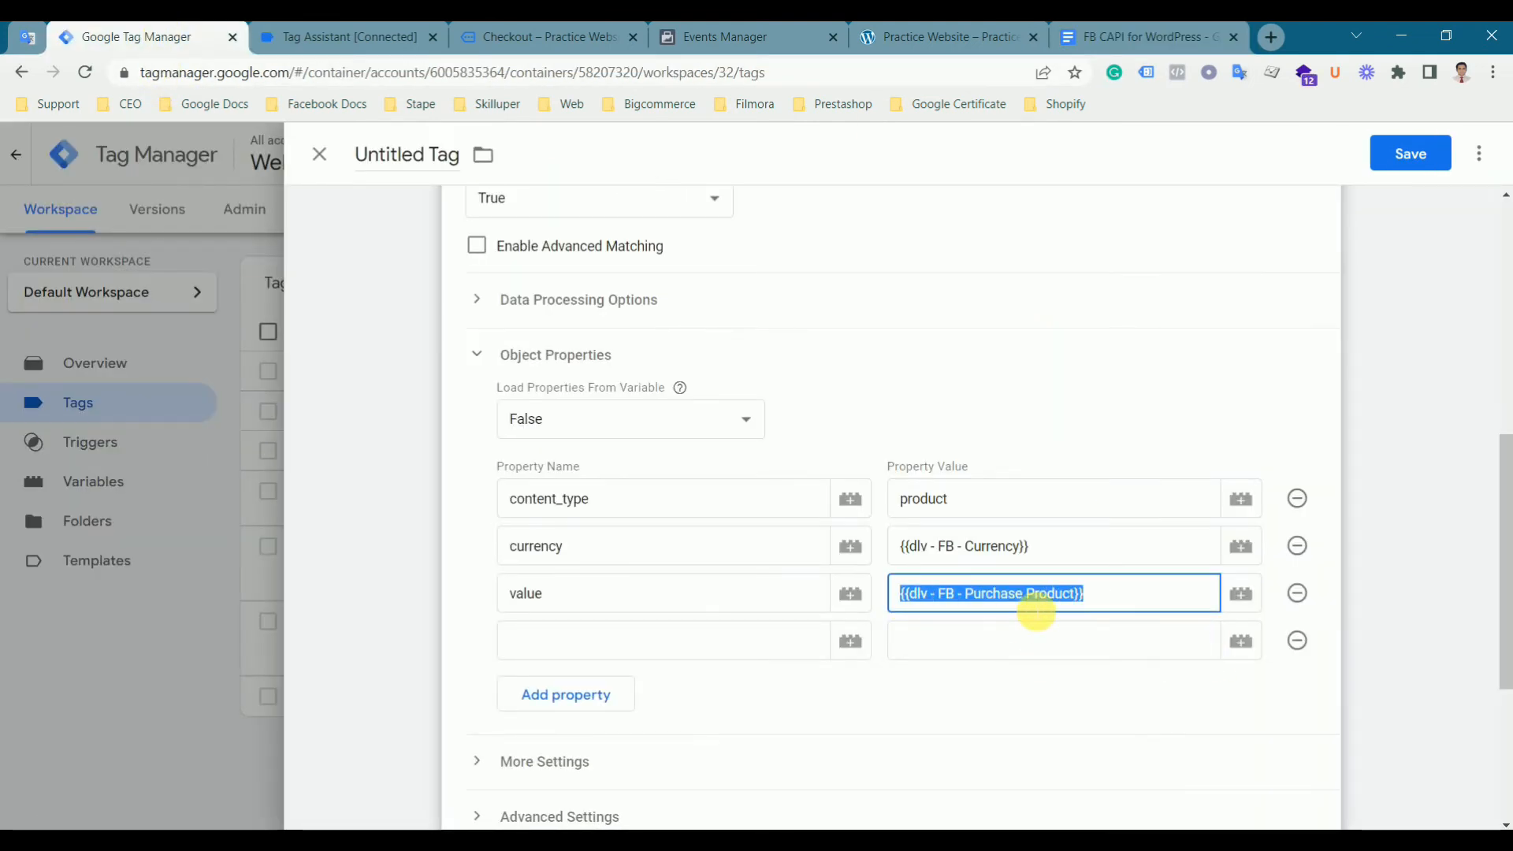
key(BackSpace)
click(1242, 596)
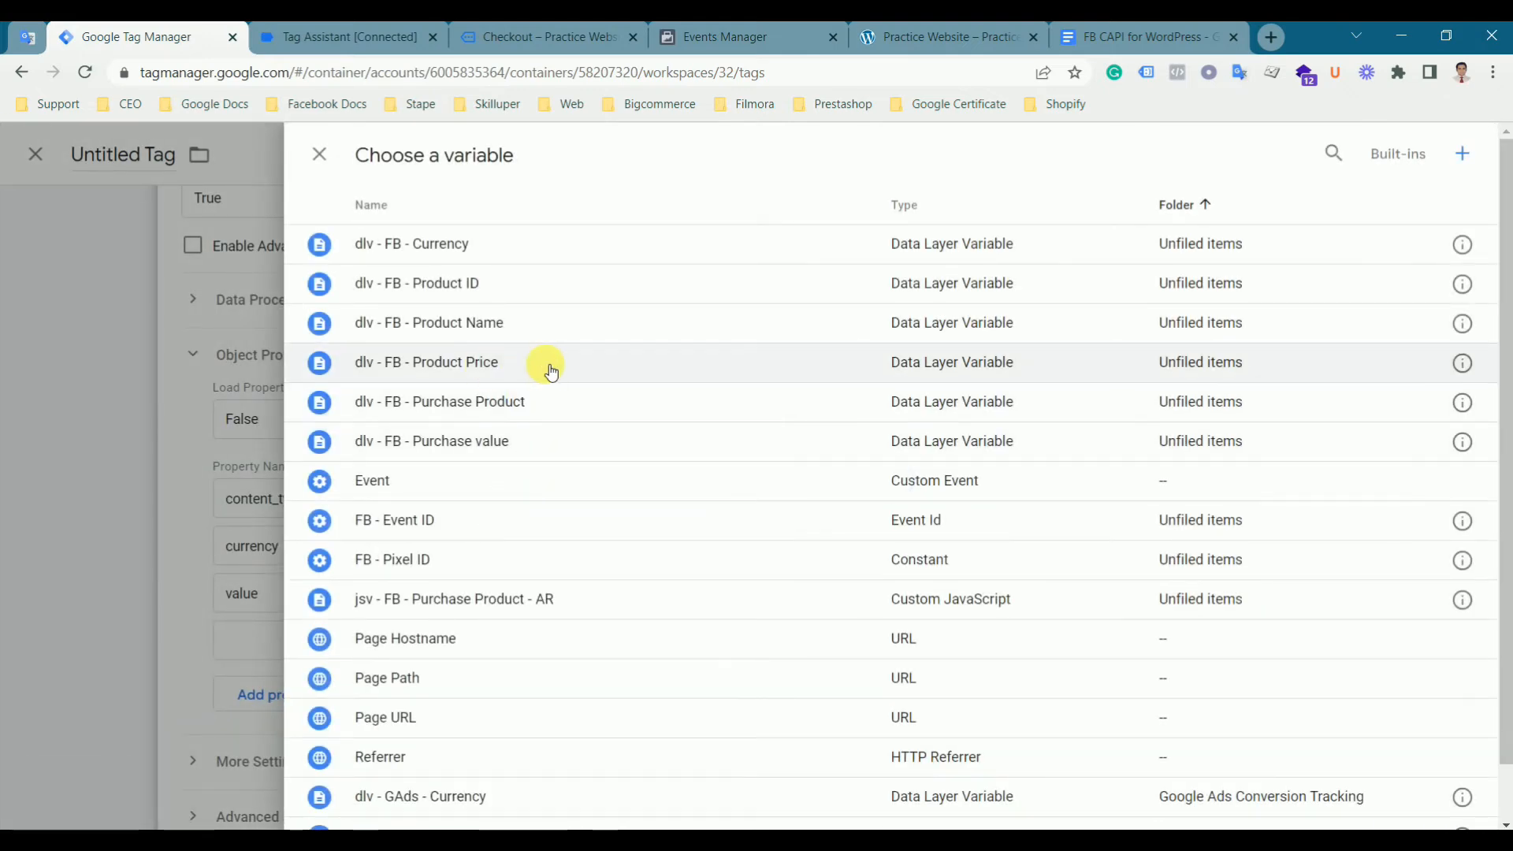
click(551, 449)
- Add the content_ids property, copied from the document, with value {{jsv - FB - Purchase Product - AR}}
click(1103, 40)
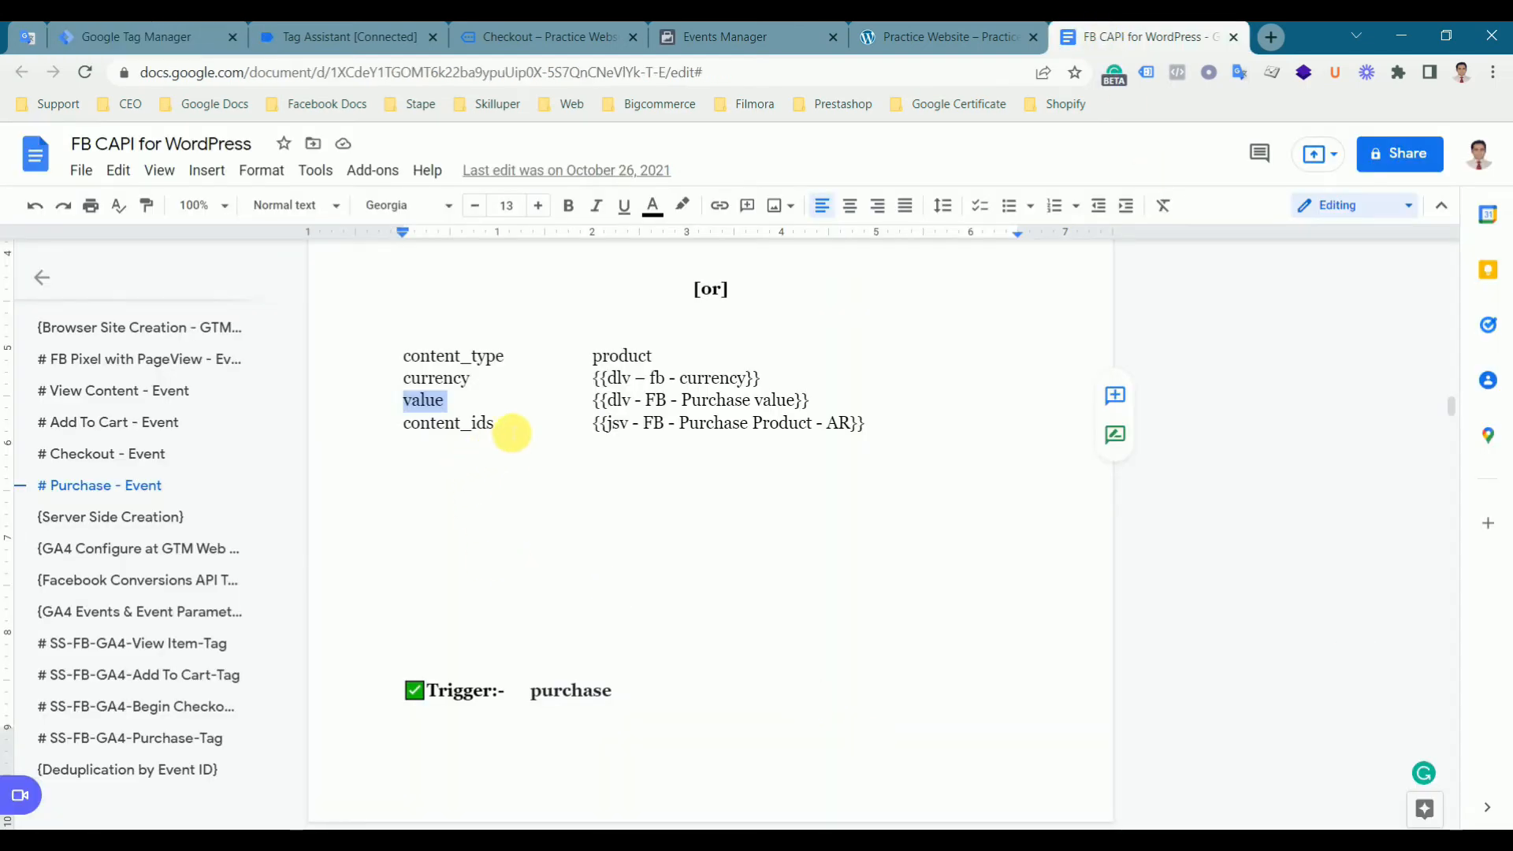
click(427, 431)
drag(412, 425, 413, 450)
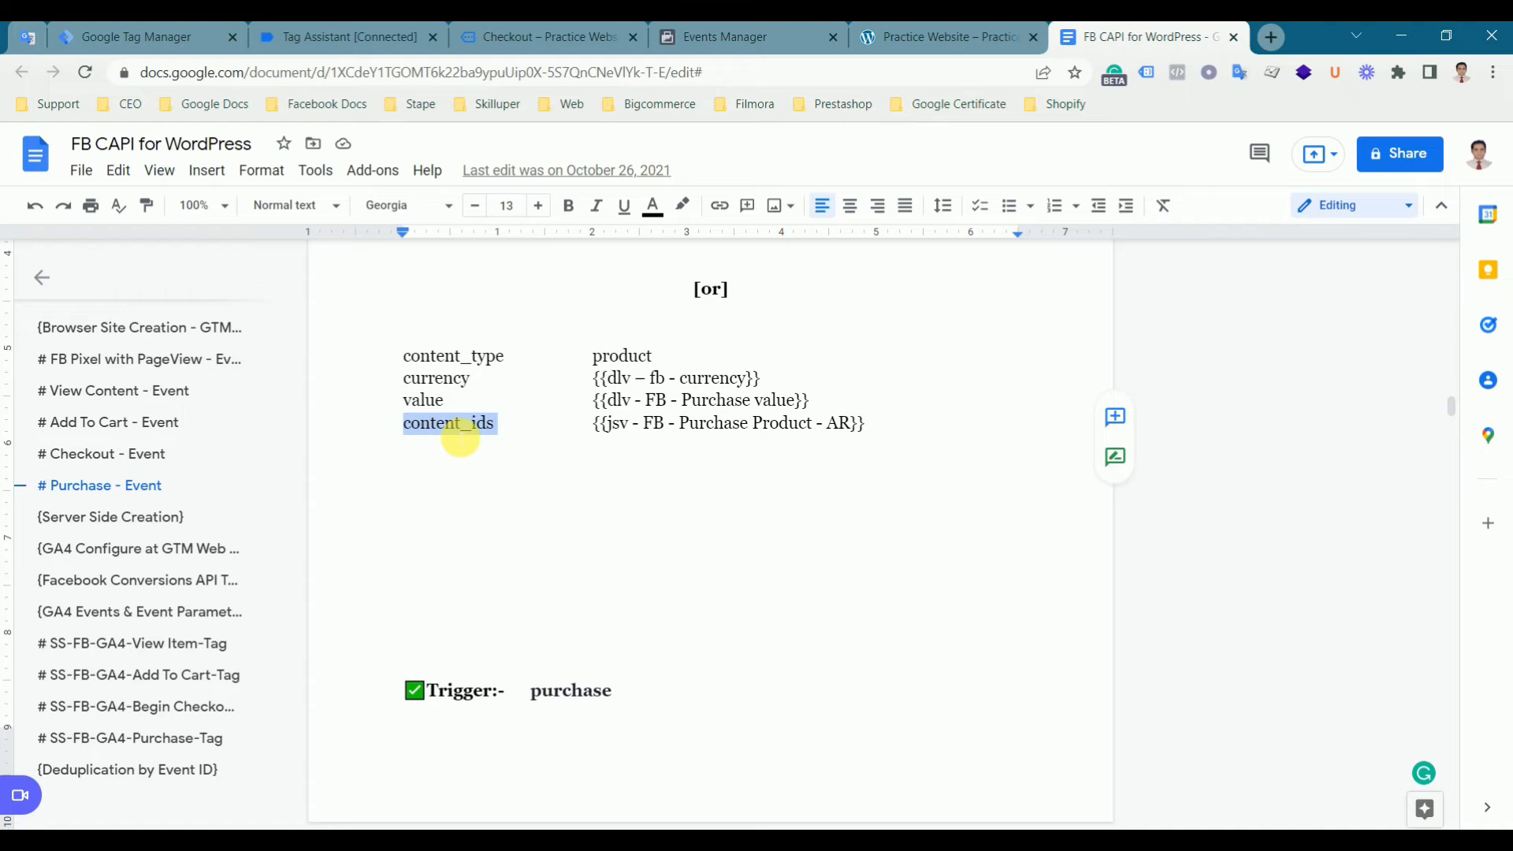
key(ctrl+c)
click(149, 37)
click(568, 630)
key(ctrl+v)
key(BackSpace)
click(1251, 648)
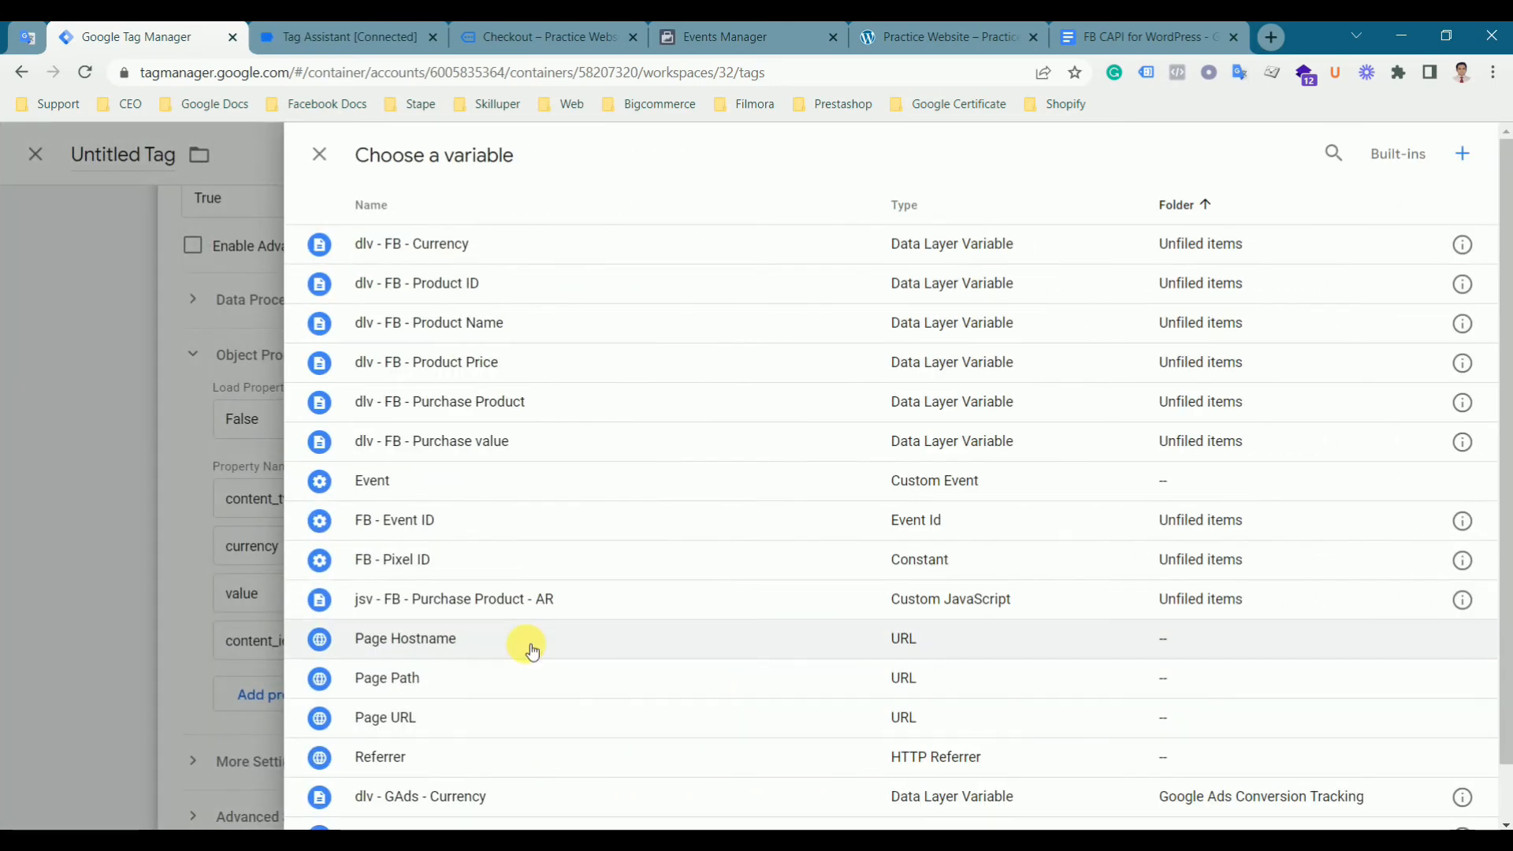
click(538, 604)
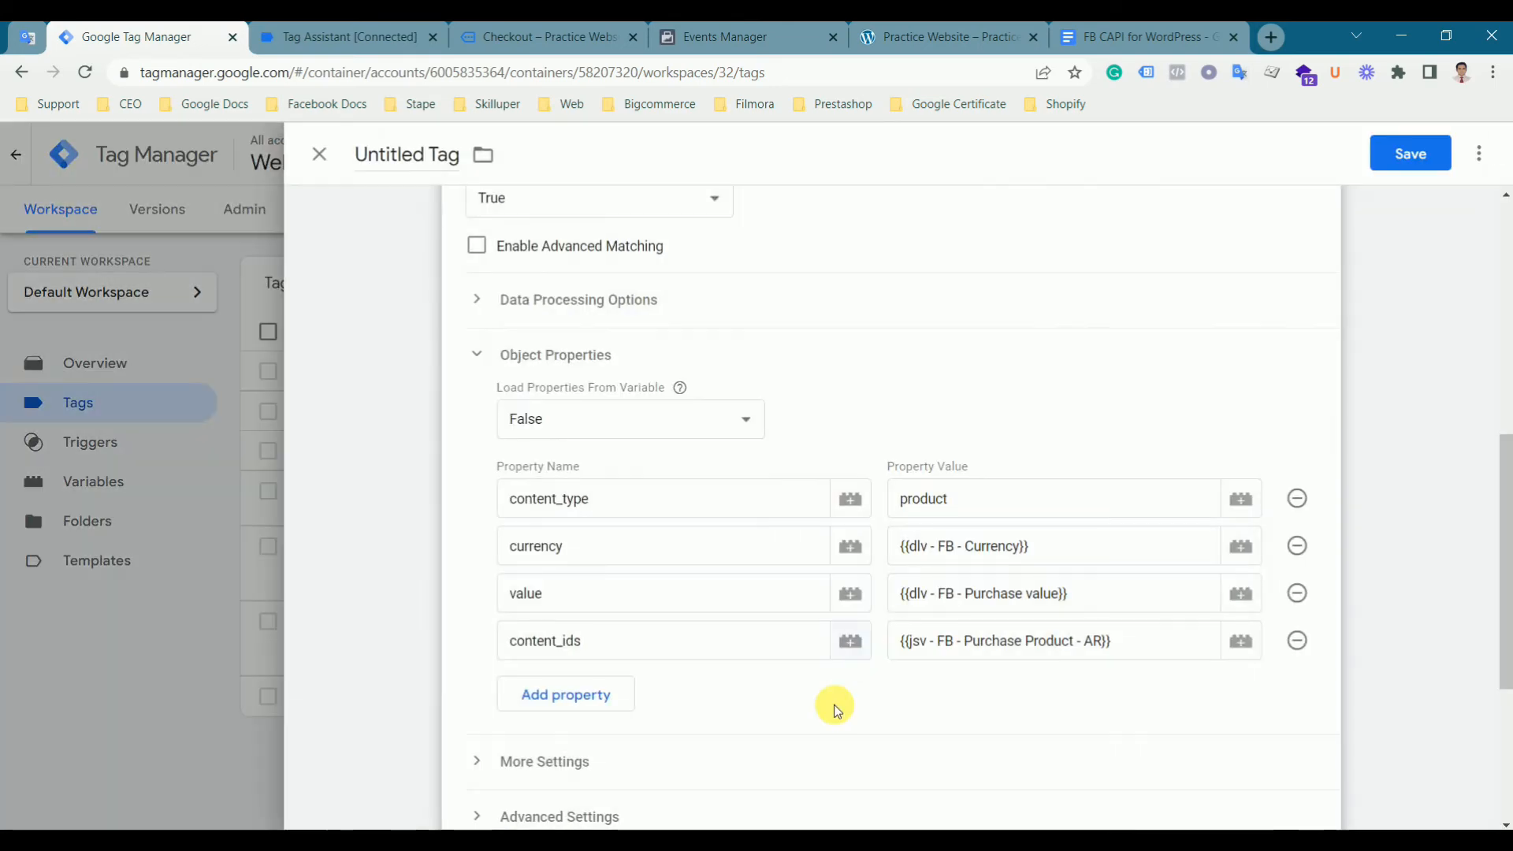
scroll(834, 699, down, 3)
scroll(788, 654, down, 2)
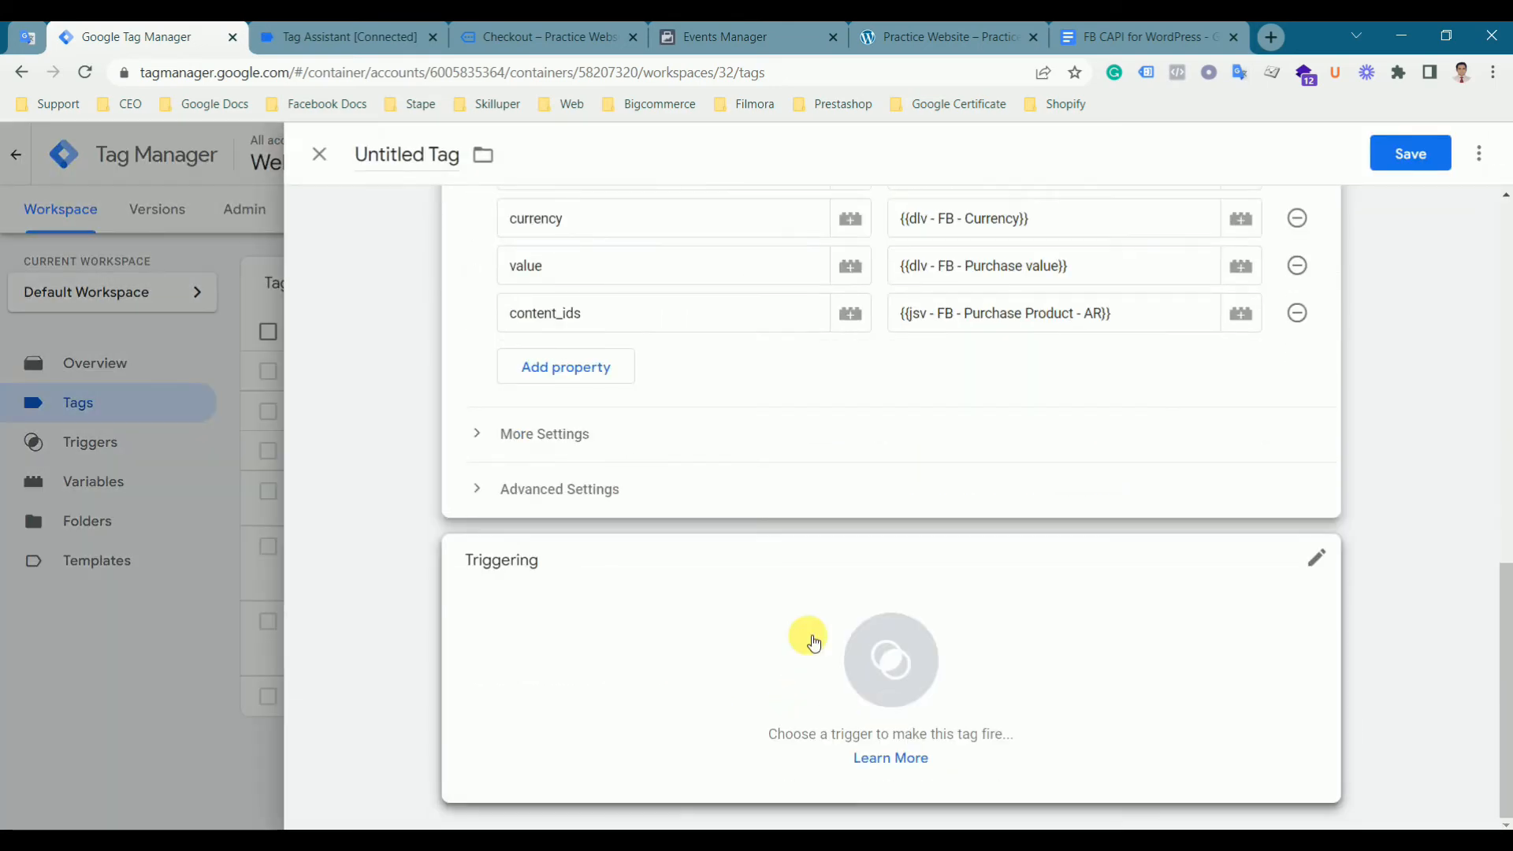
- Set the tag to fire on the FB - Purchase - Trigger
click(811, 638)
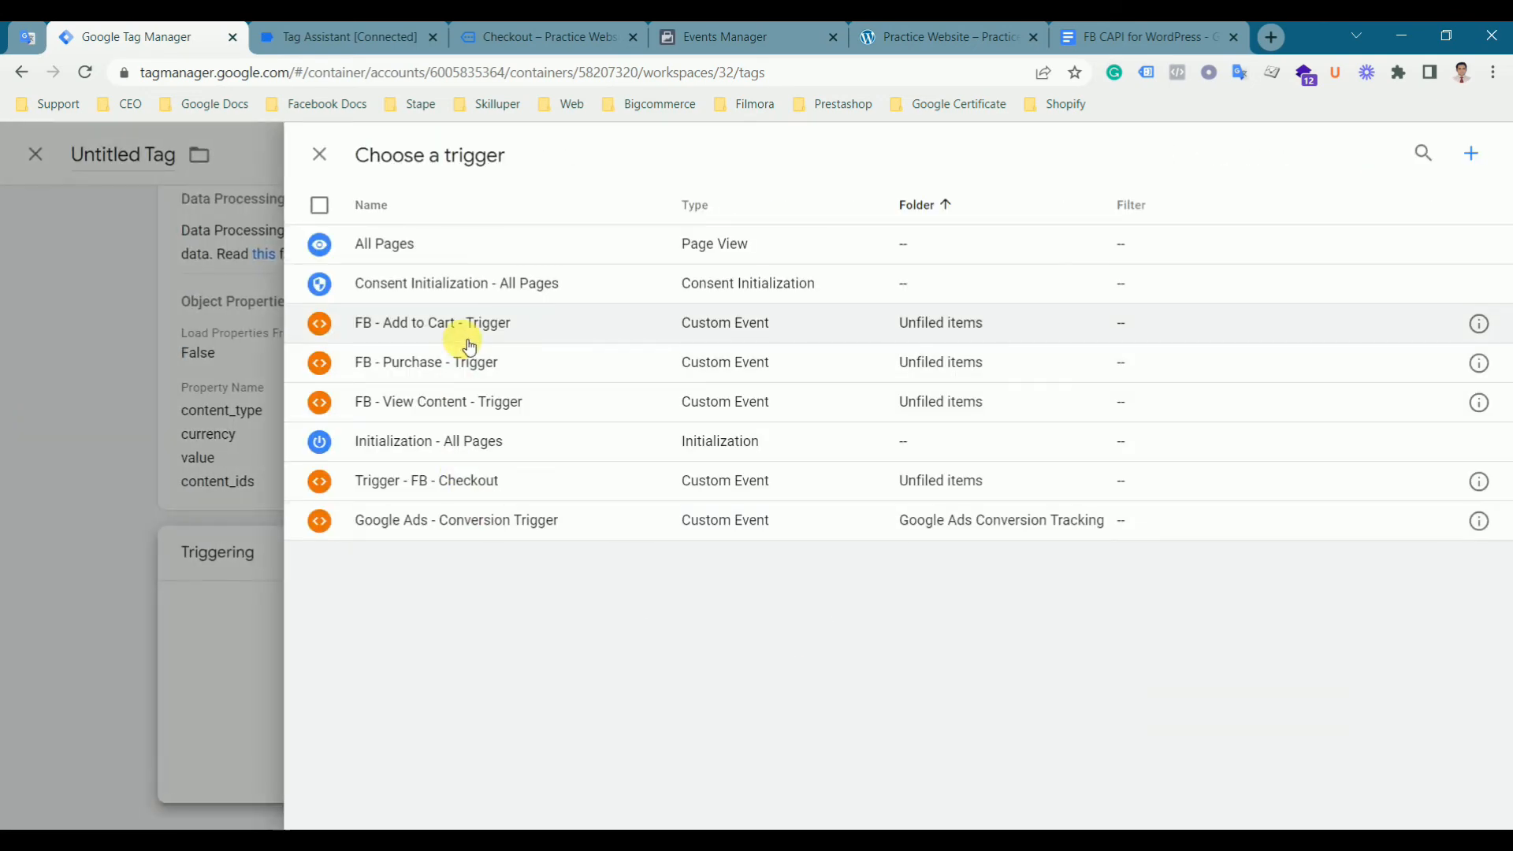
click(451, 367)
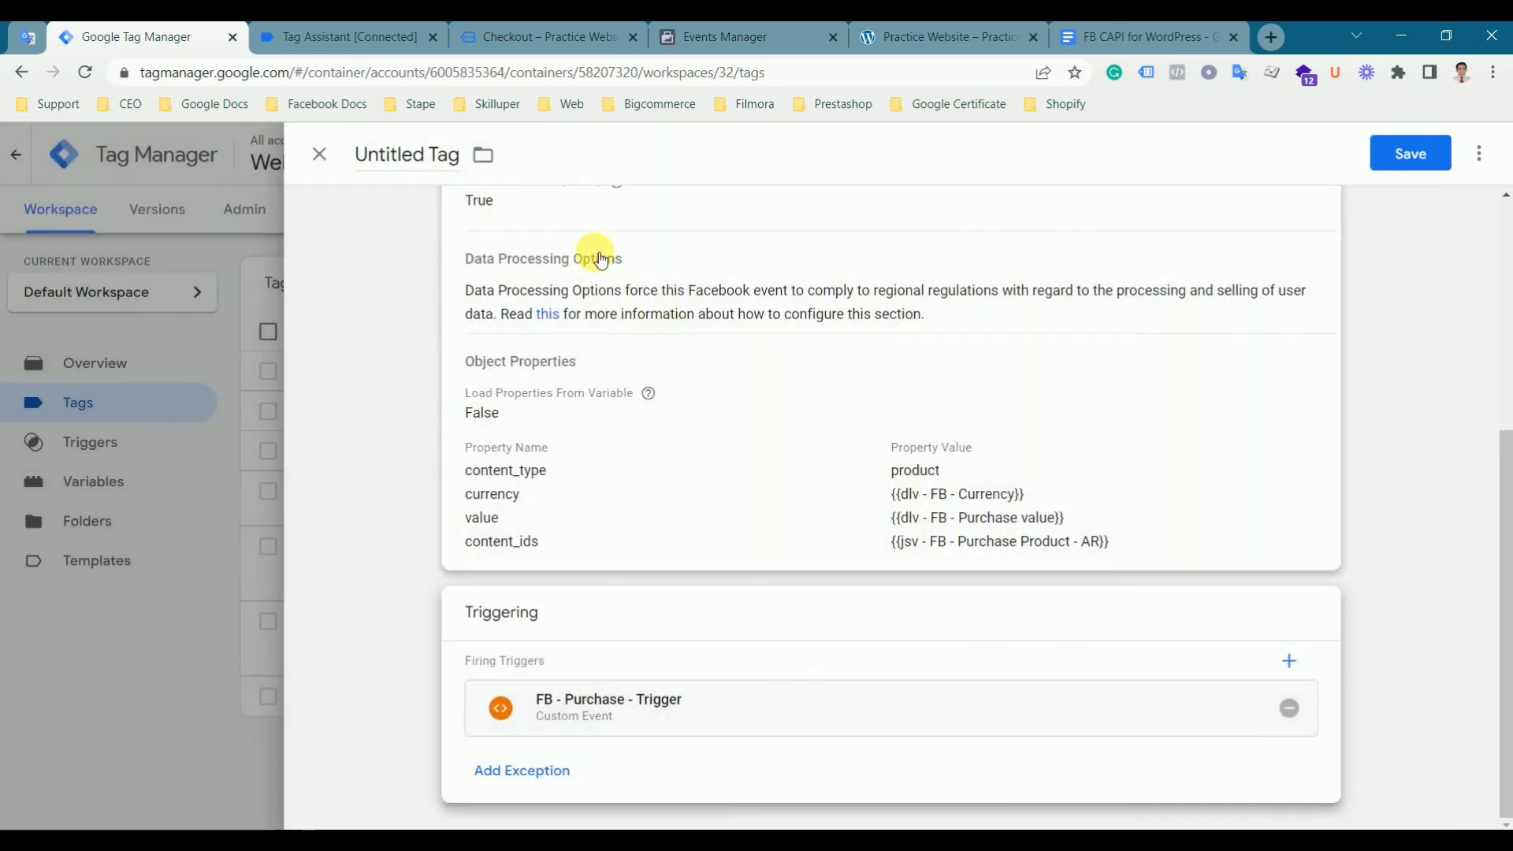
- Name the tag Tag- FB - Purchase and save it
click(408, 157)
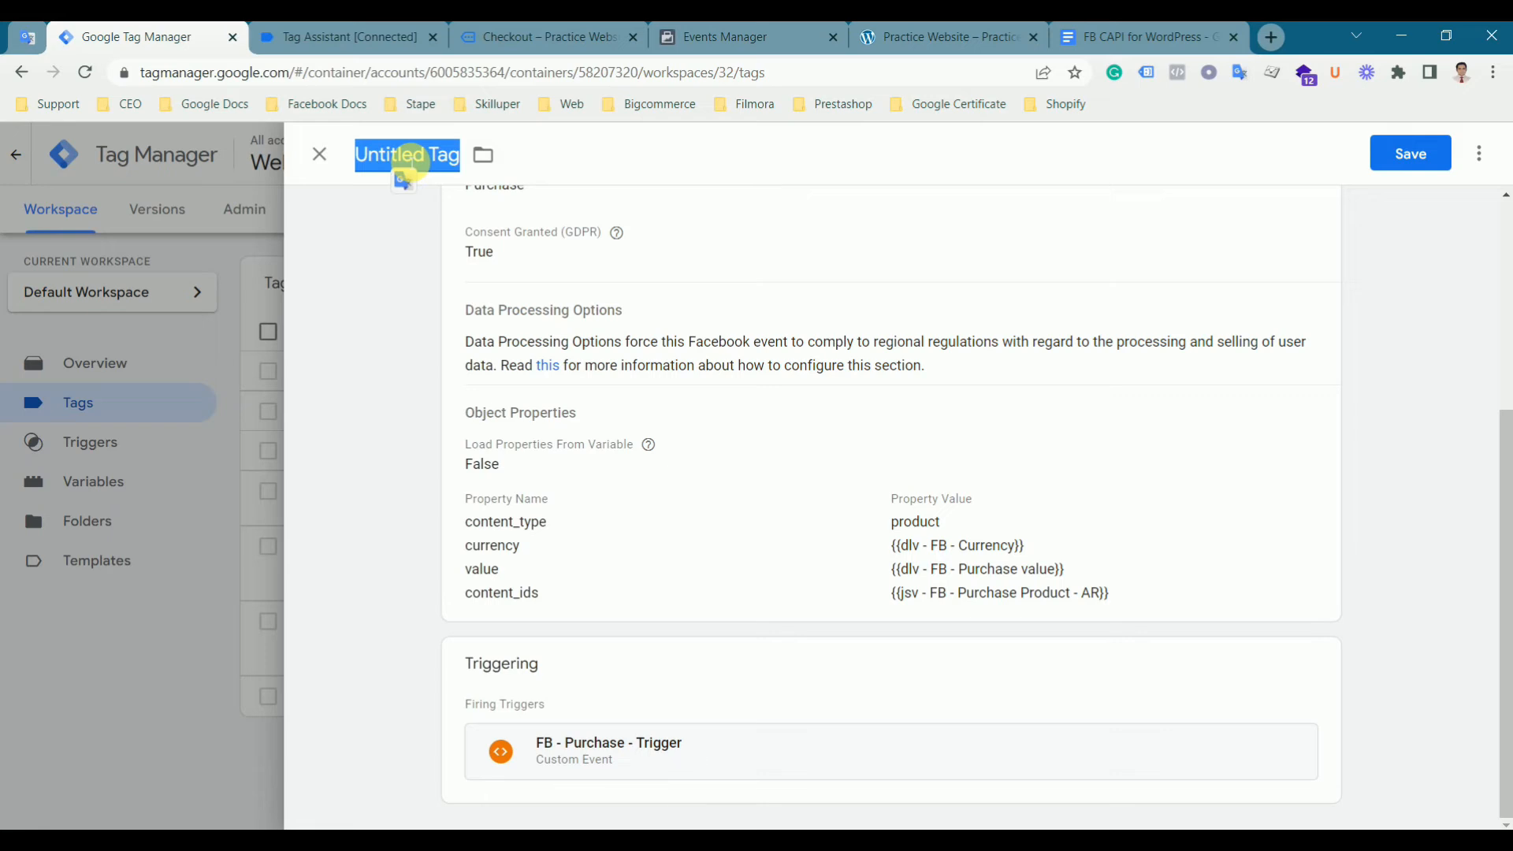
text(Tag- FB - Purchase)
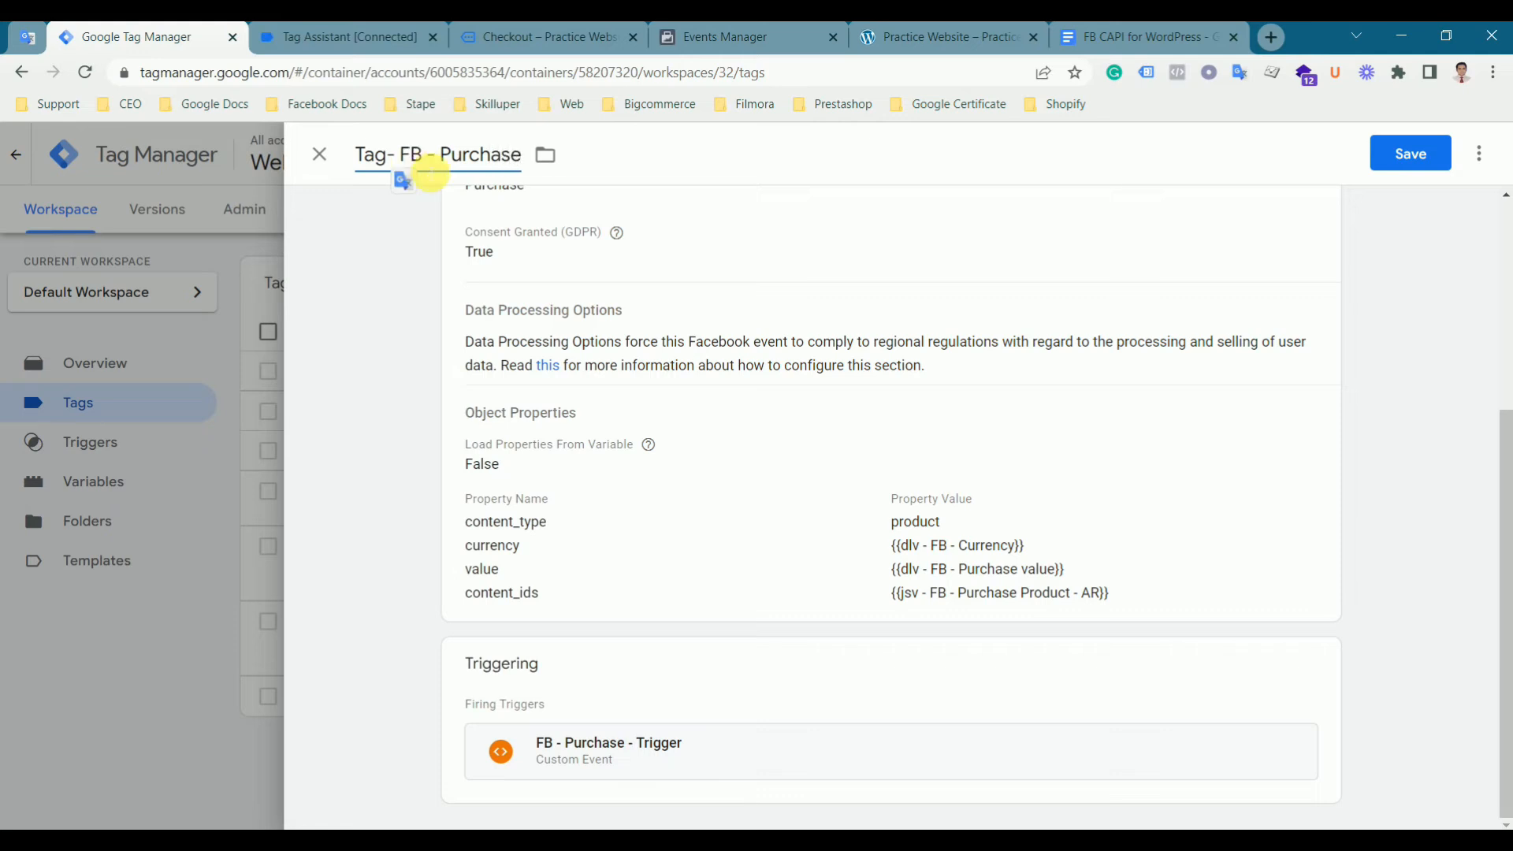
click(1394, 174)
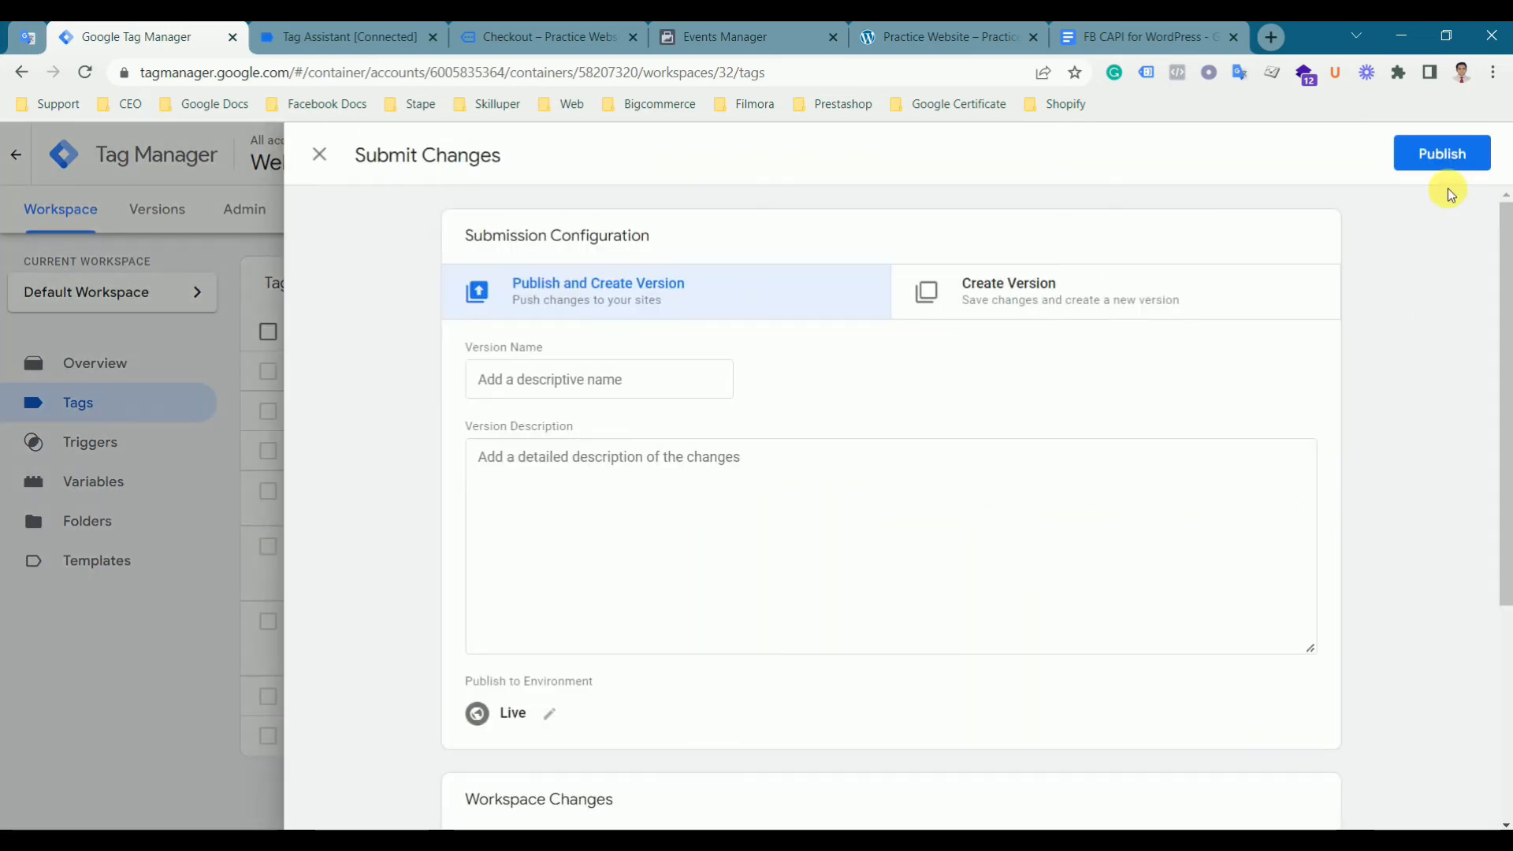
- Submit and publish the workspace changes as a new container version
click(1447, 162)
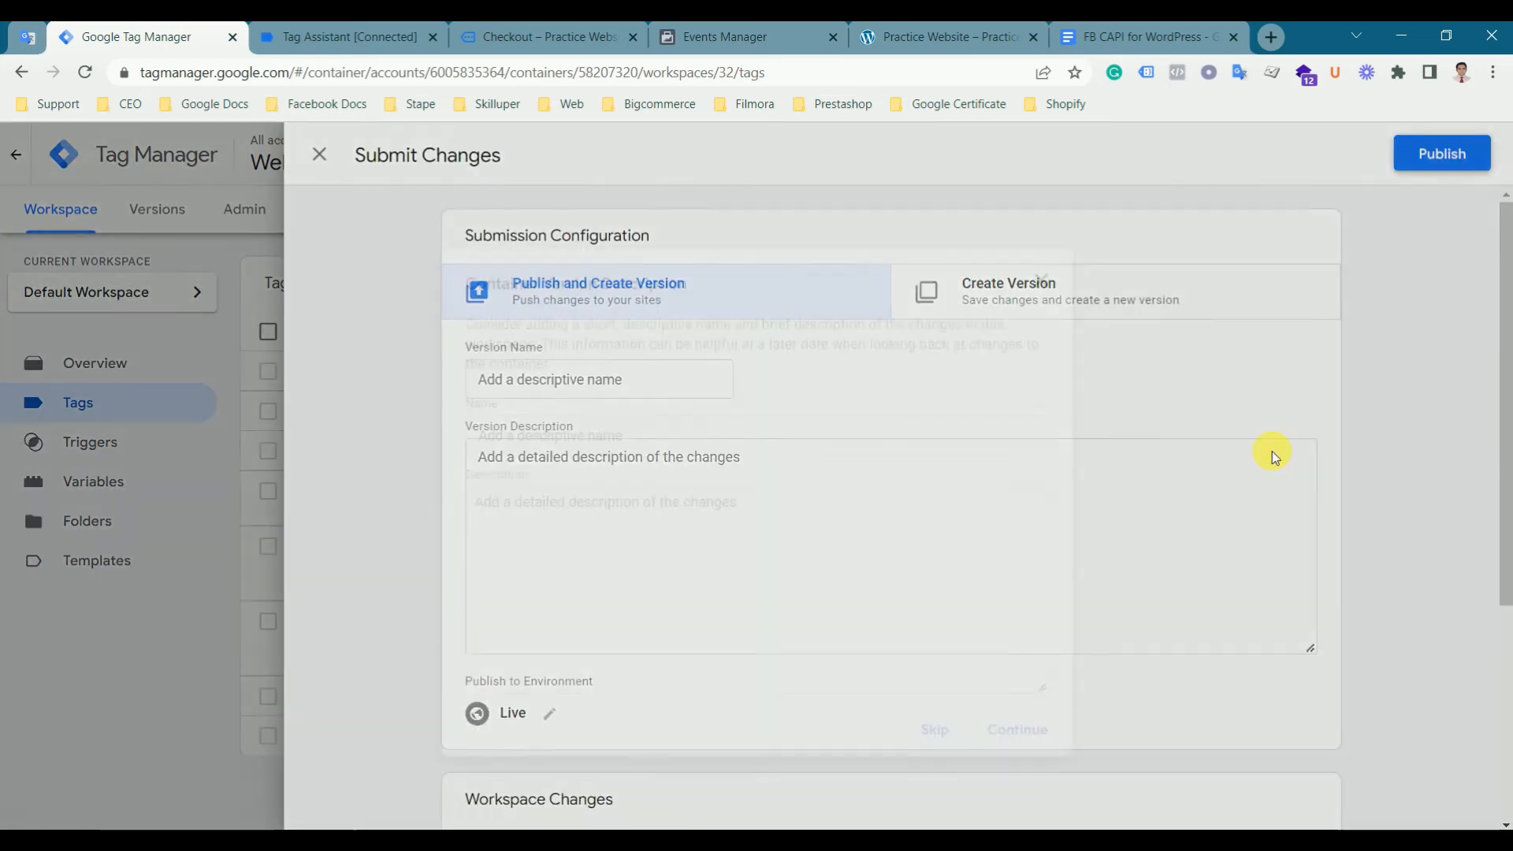
click(1028, 724)
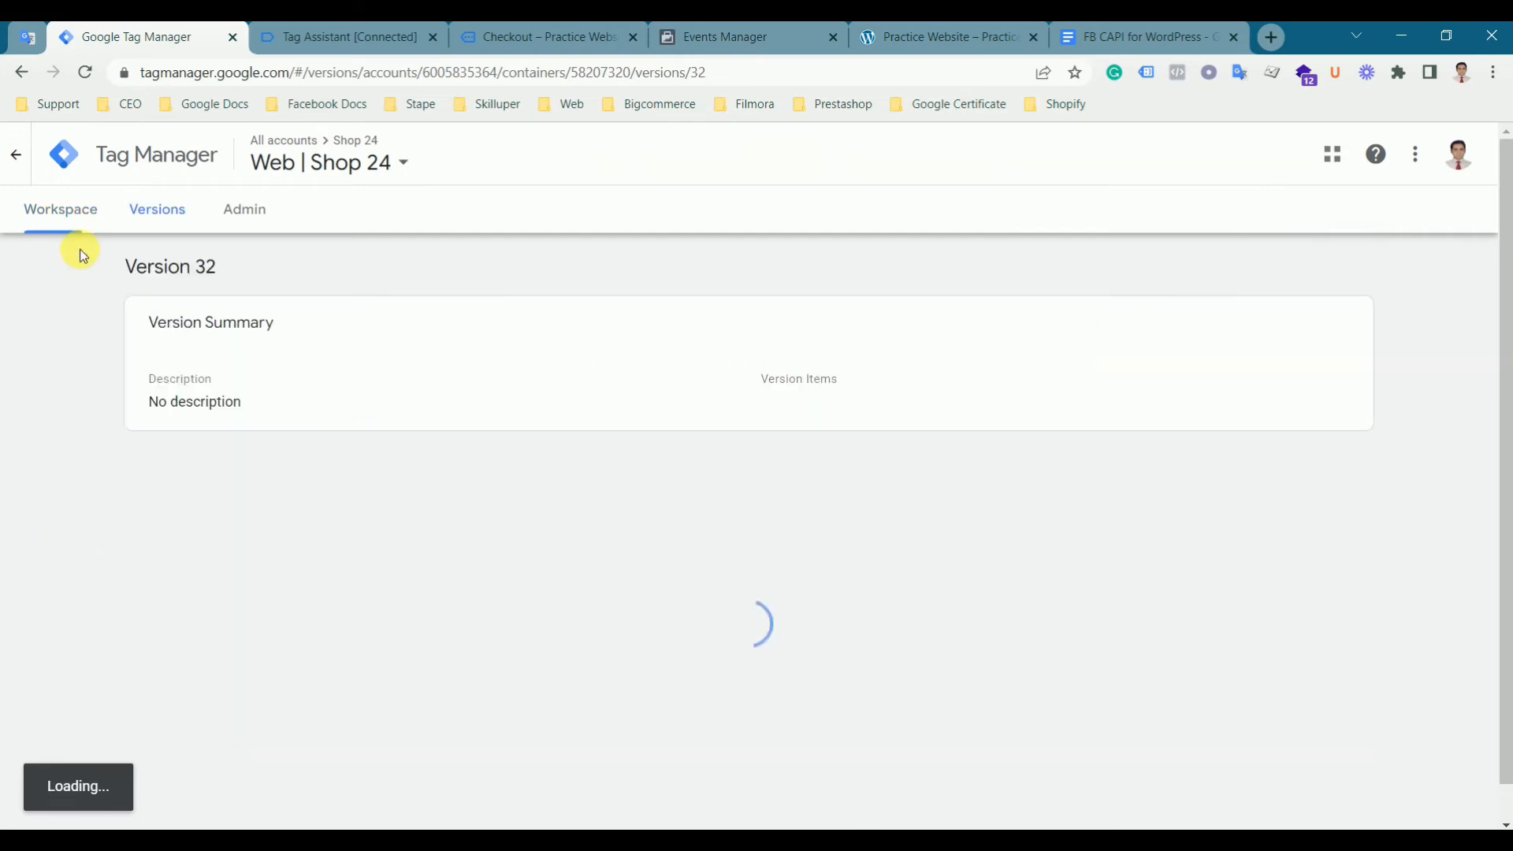
click(59, 211)
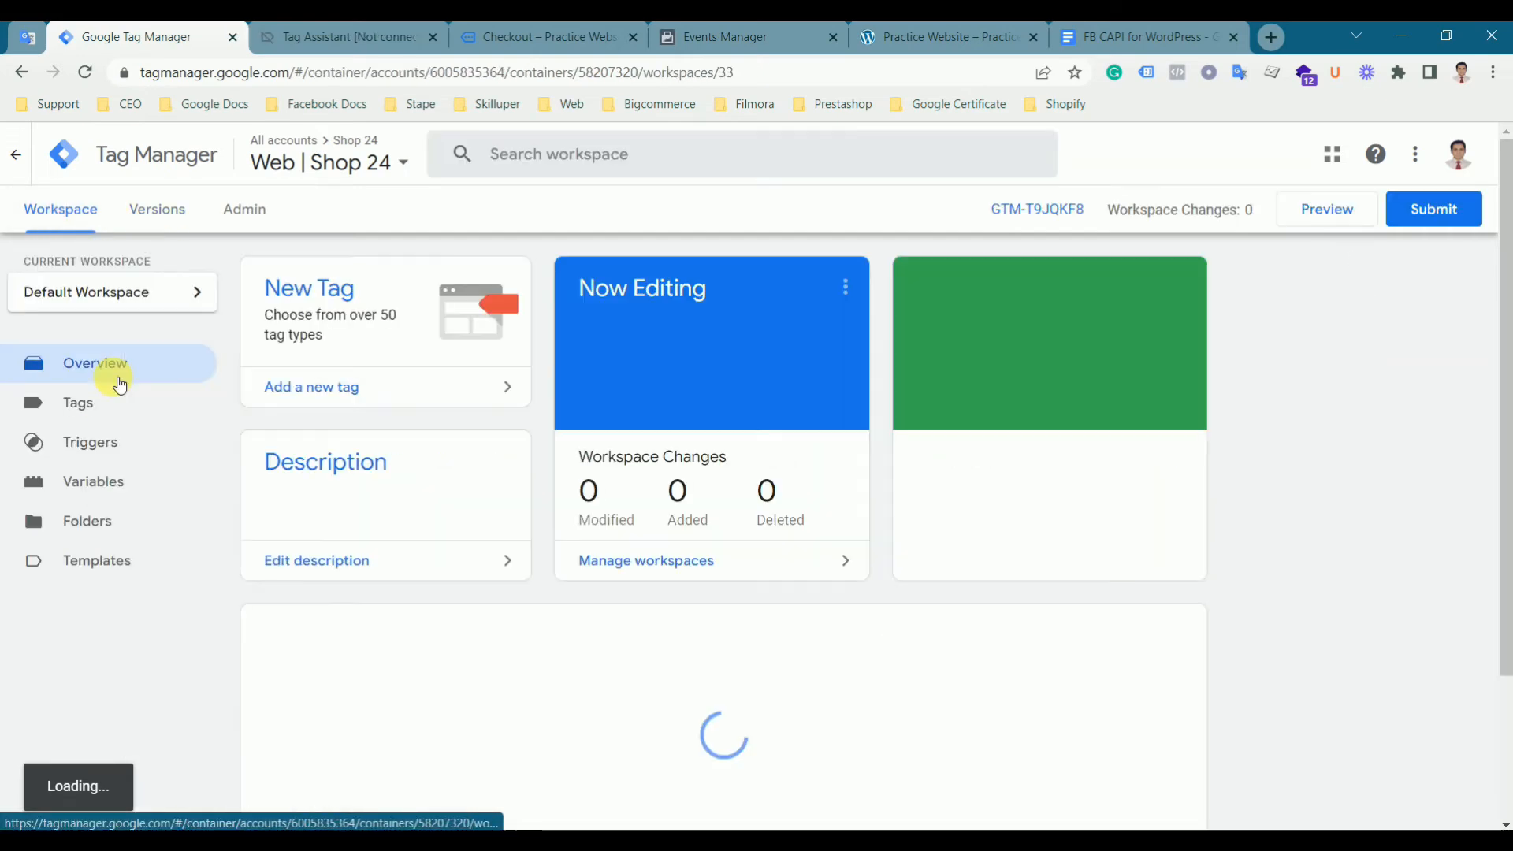
- Start Preview mode and connect Tag Assistant to the website
click(1333, 209)
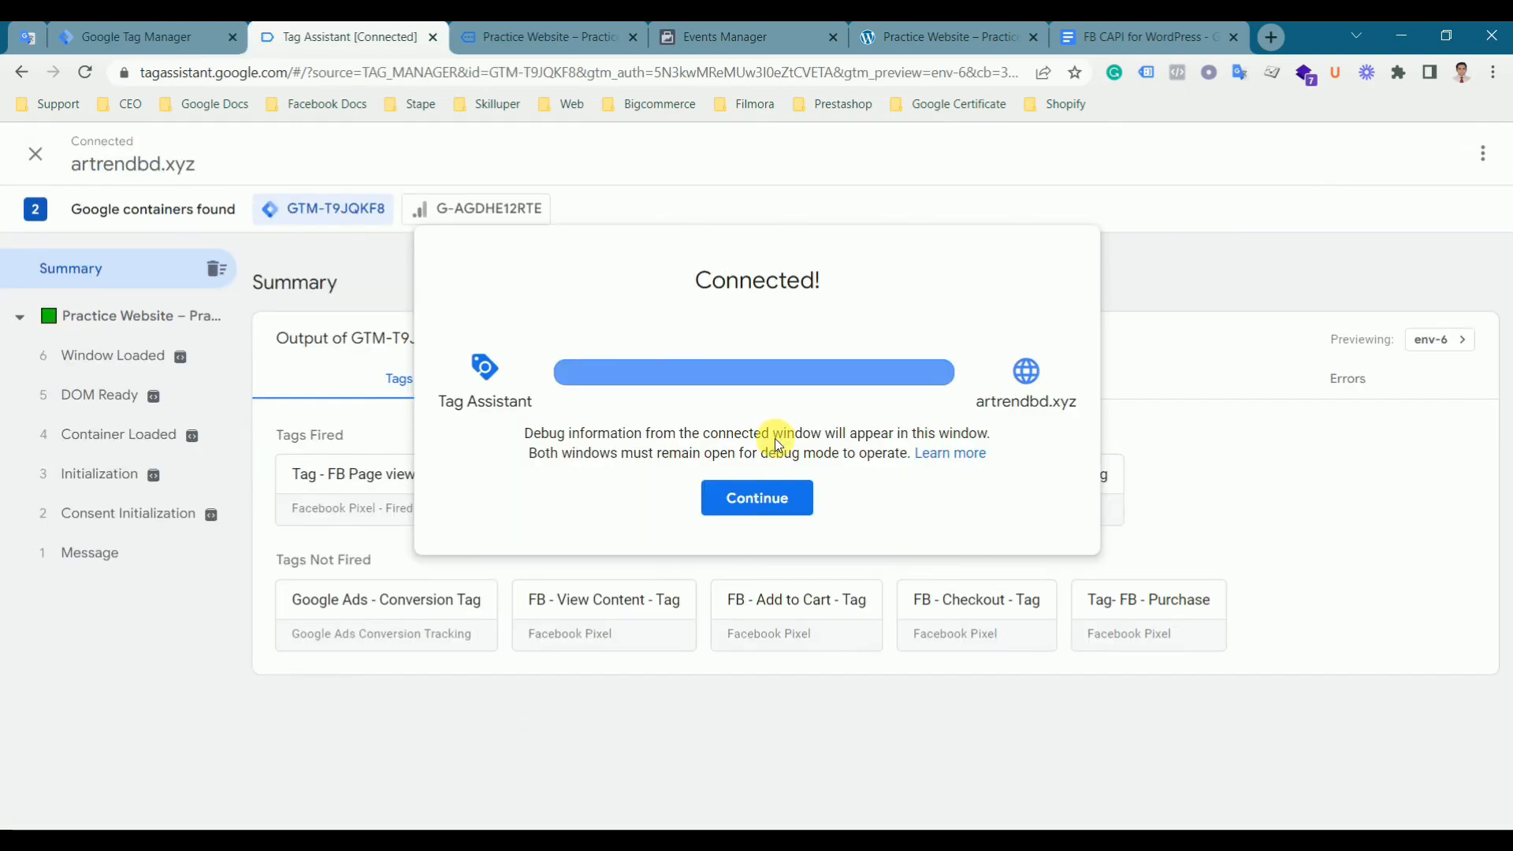
click(751, 498)
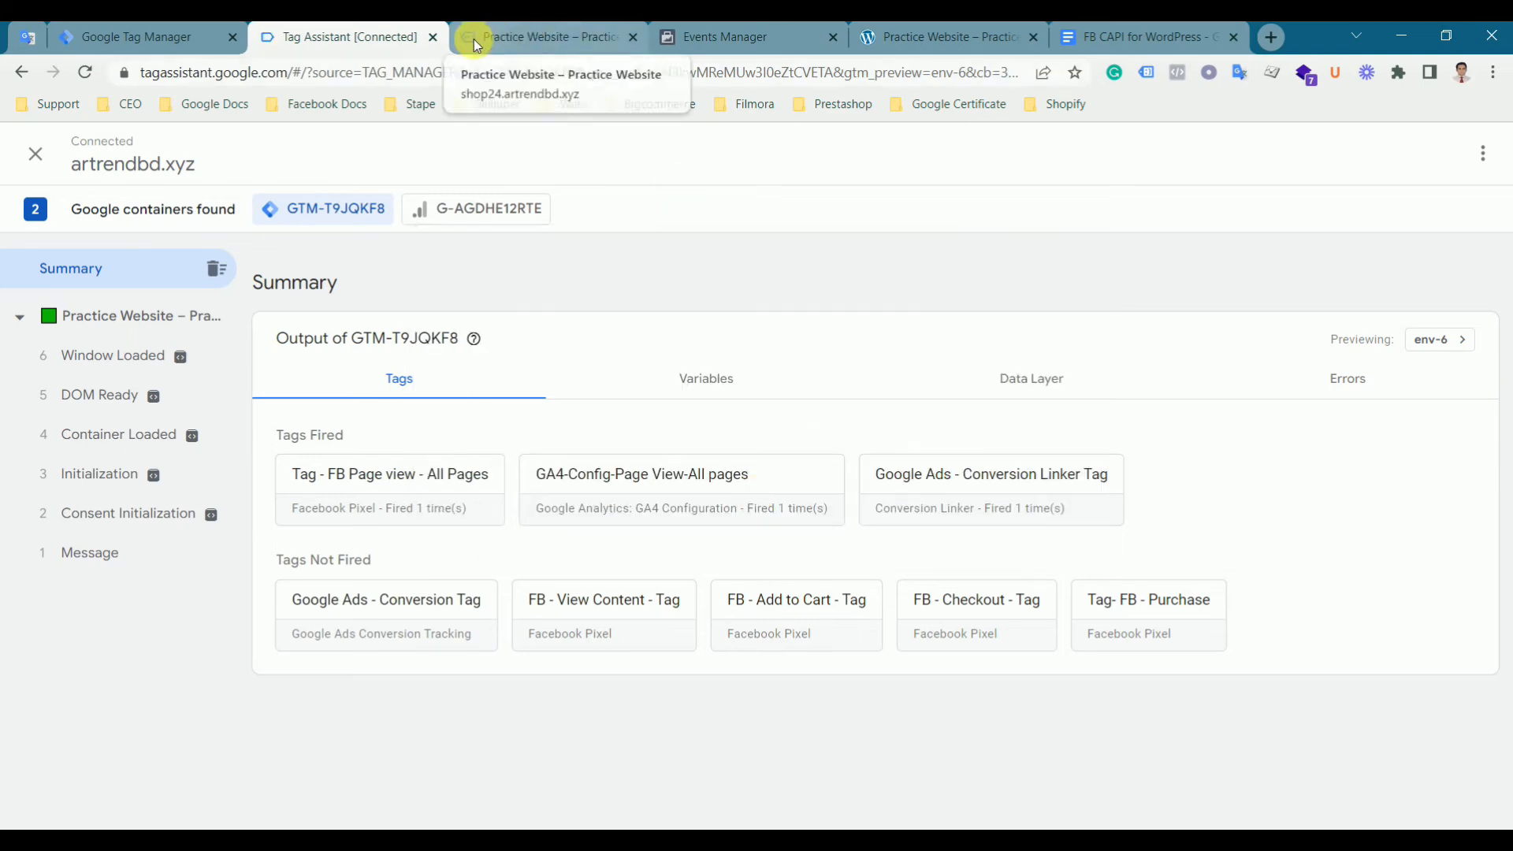
- Switch to the website tab and open the DNK Blue Shoes product page from Featured Products
click(541, 36)
scroll(798, 518, down, 5)
scroll(797, 517, down, 15)
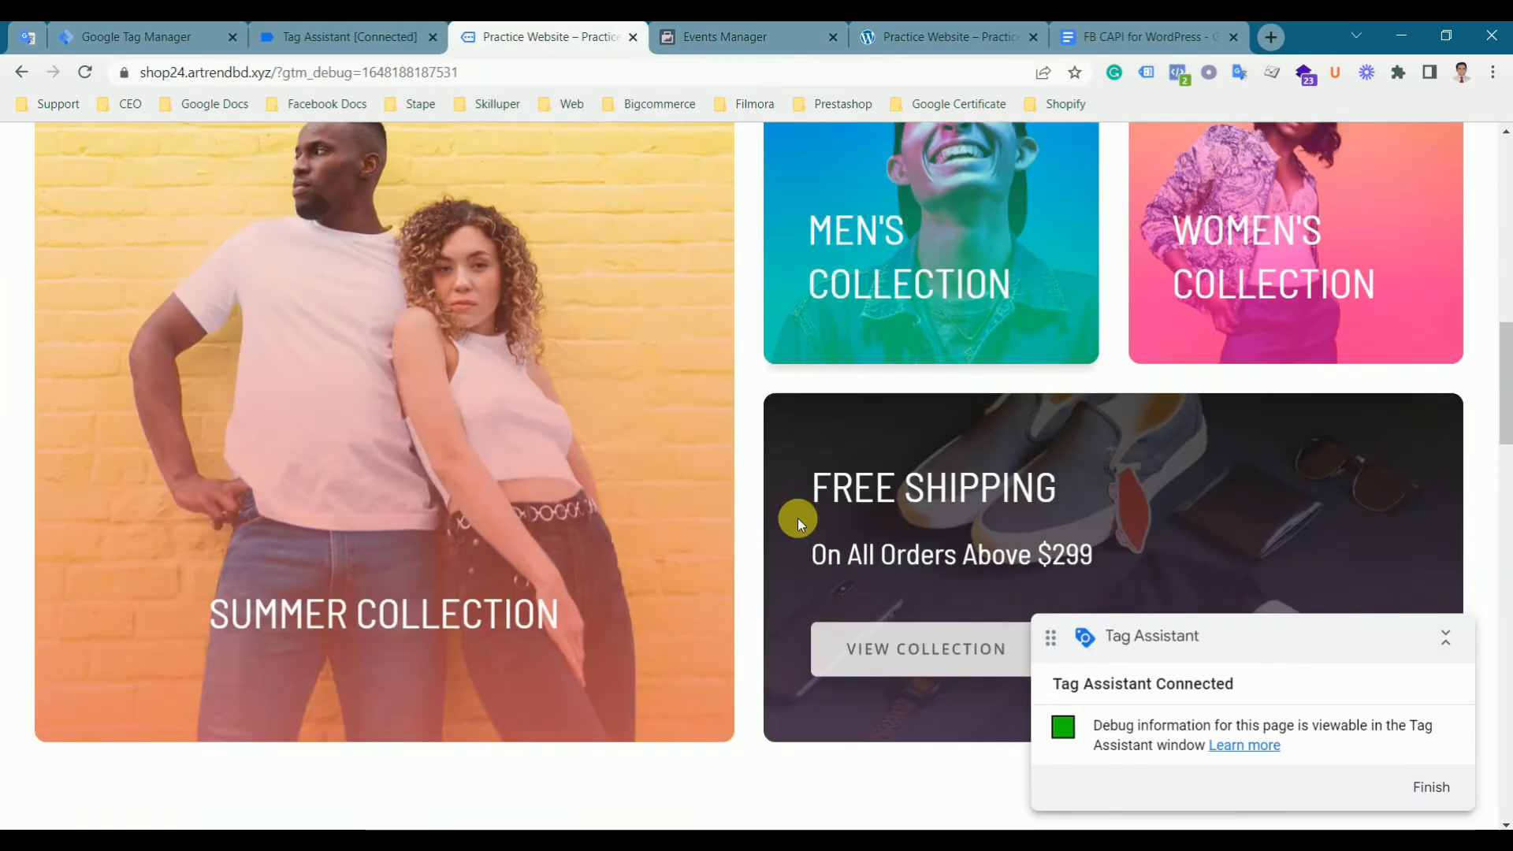
scroll(797, 517, down, 10)
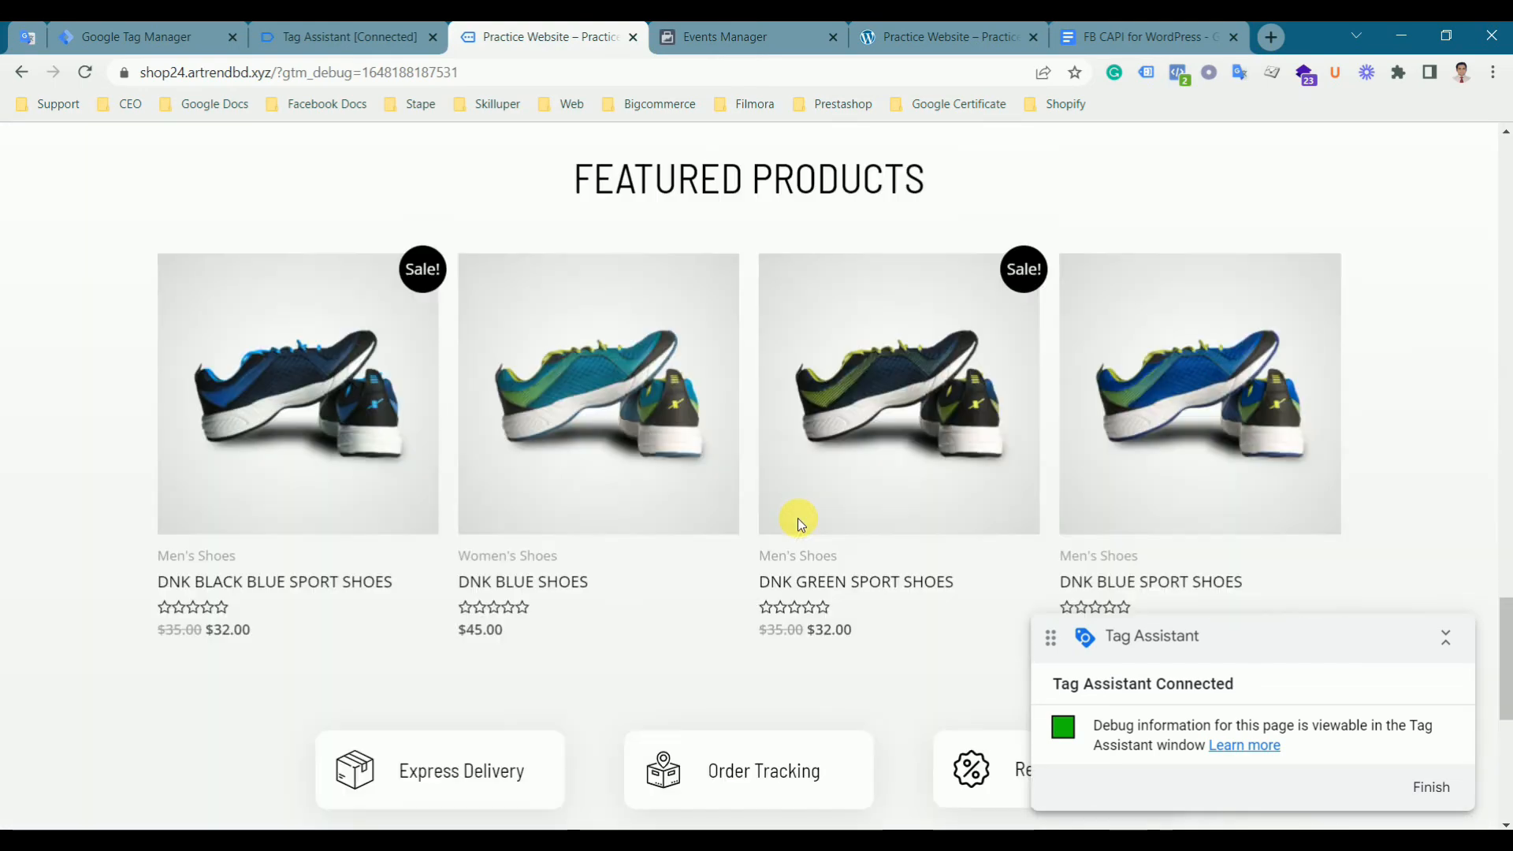
click(619, 368)
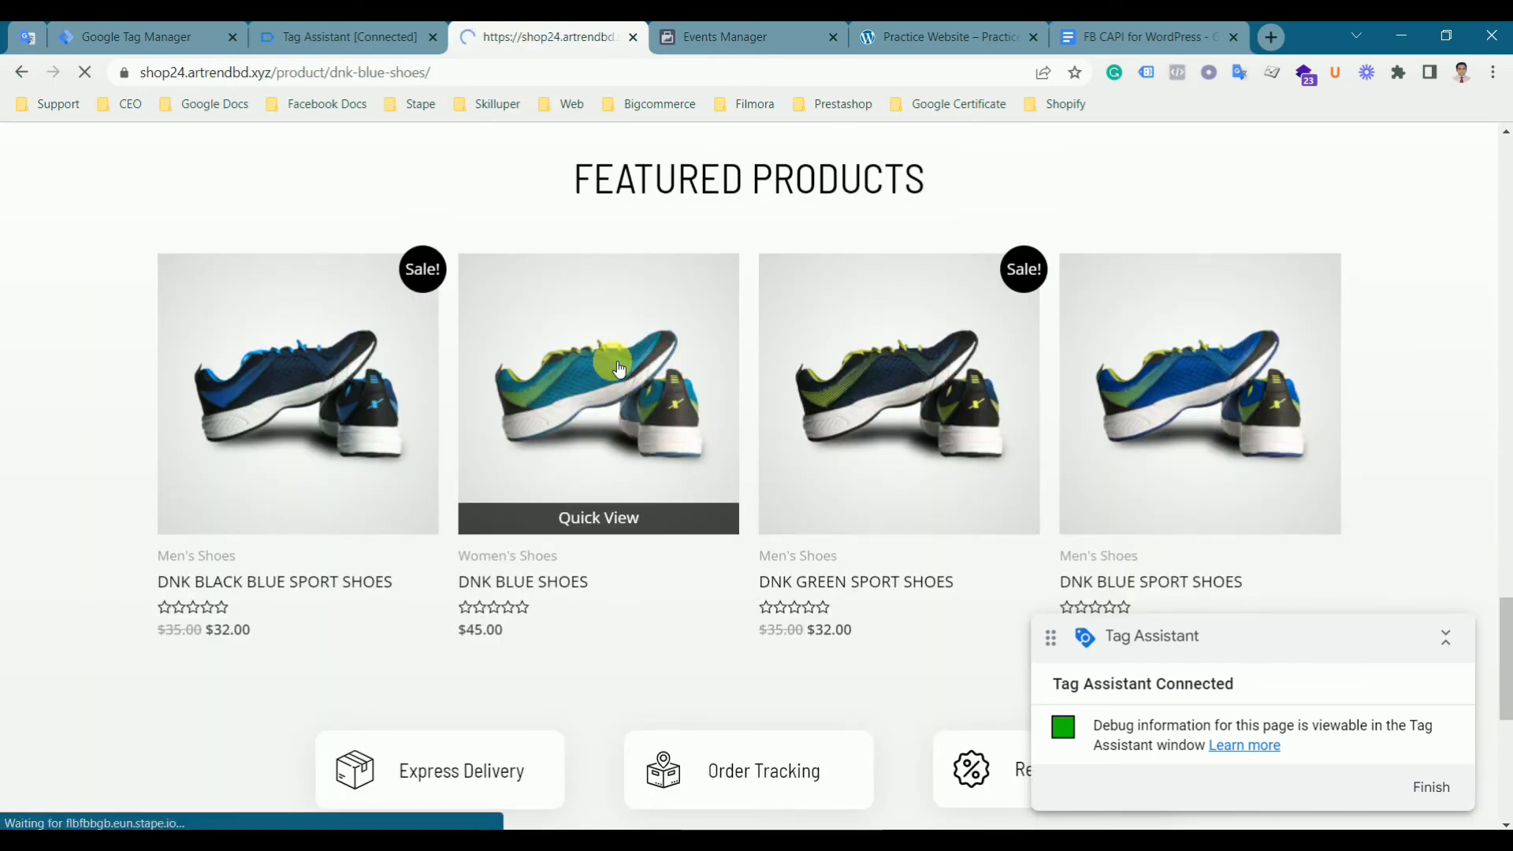
- Add the DNK Blue Shoes to the cart, go to checkout and place the order
scroll(1504, 550, down, 2)
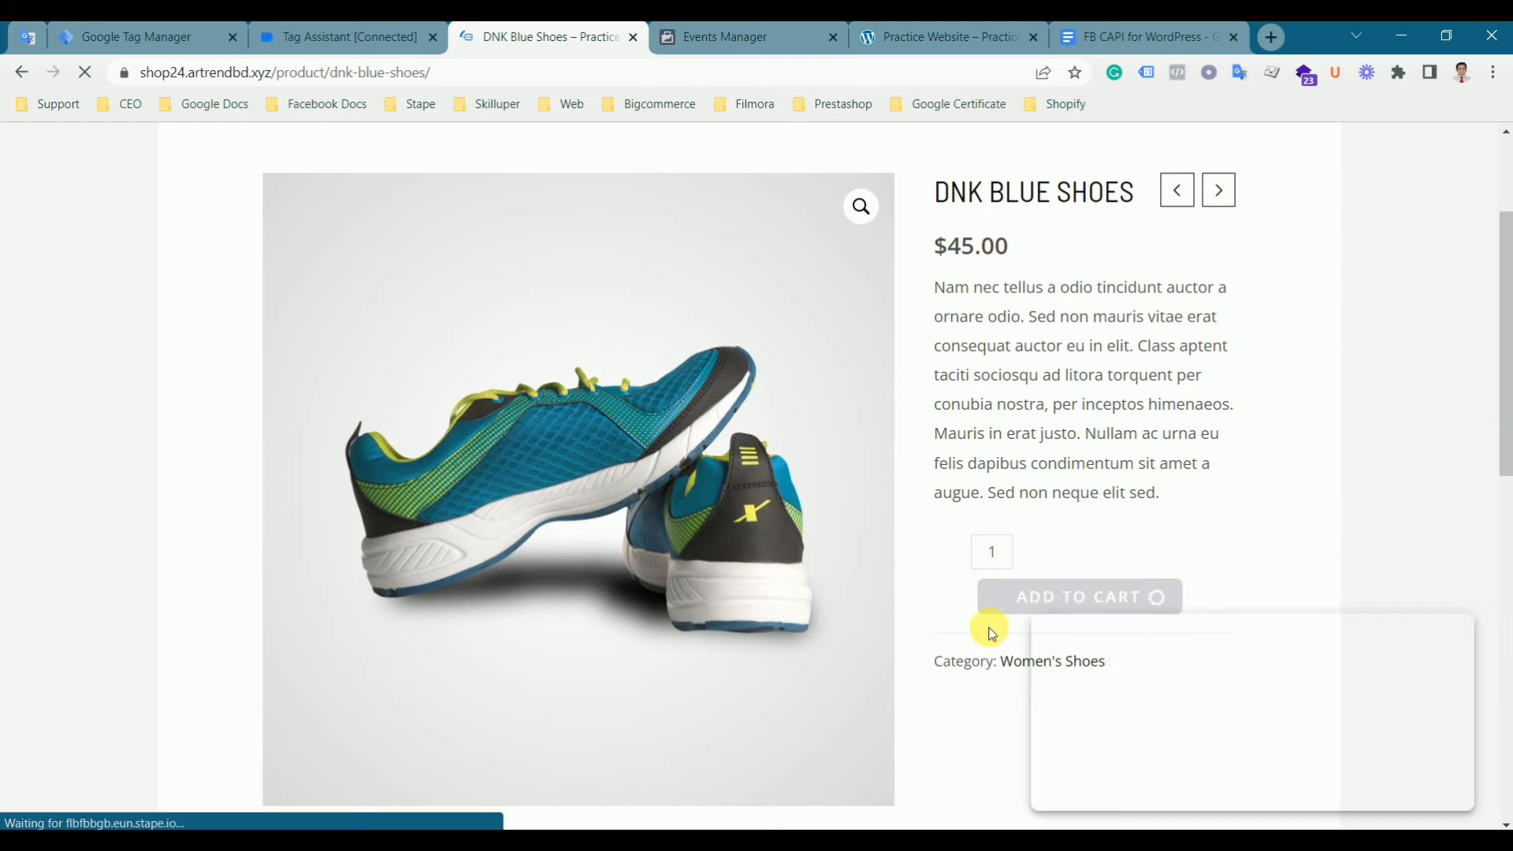
scroll(1415, 408, up, 3)
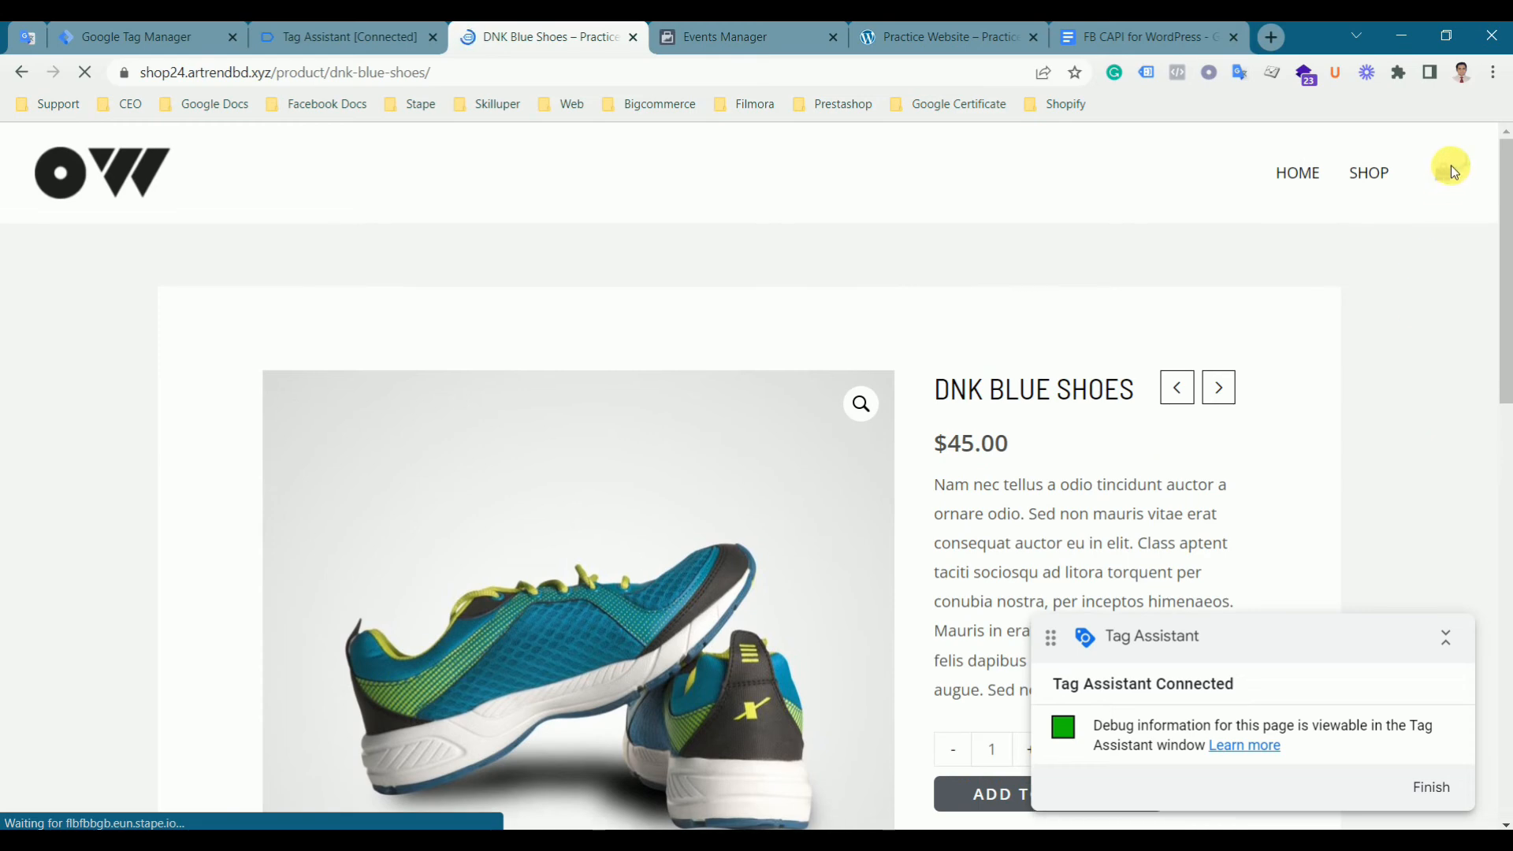
mouse_move(1449, 181)
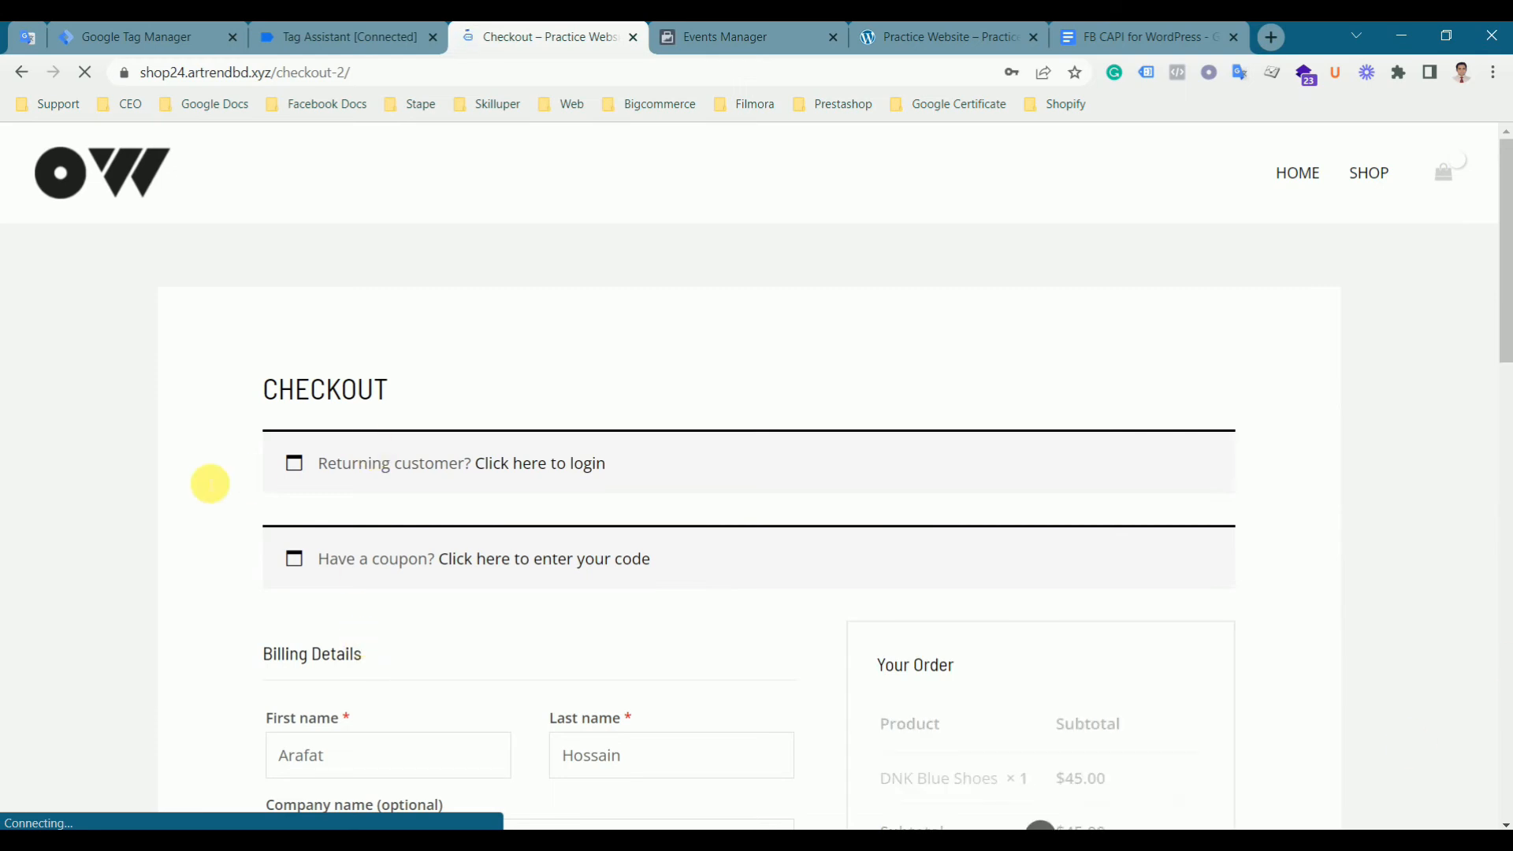
scroll(456, 541, down, 2)
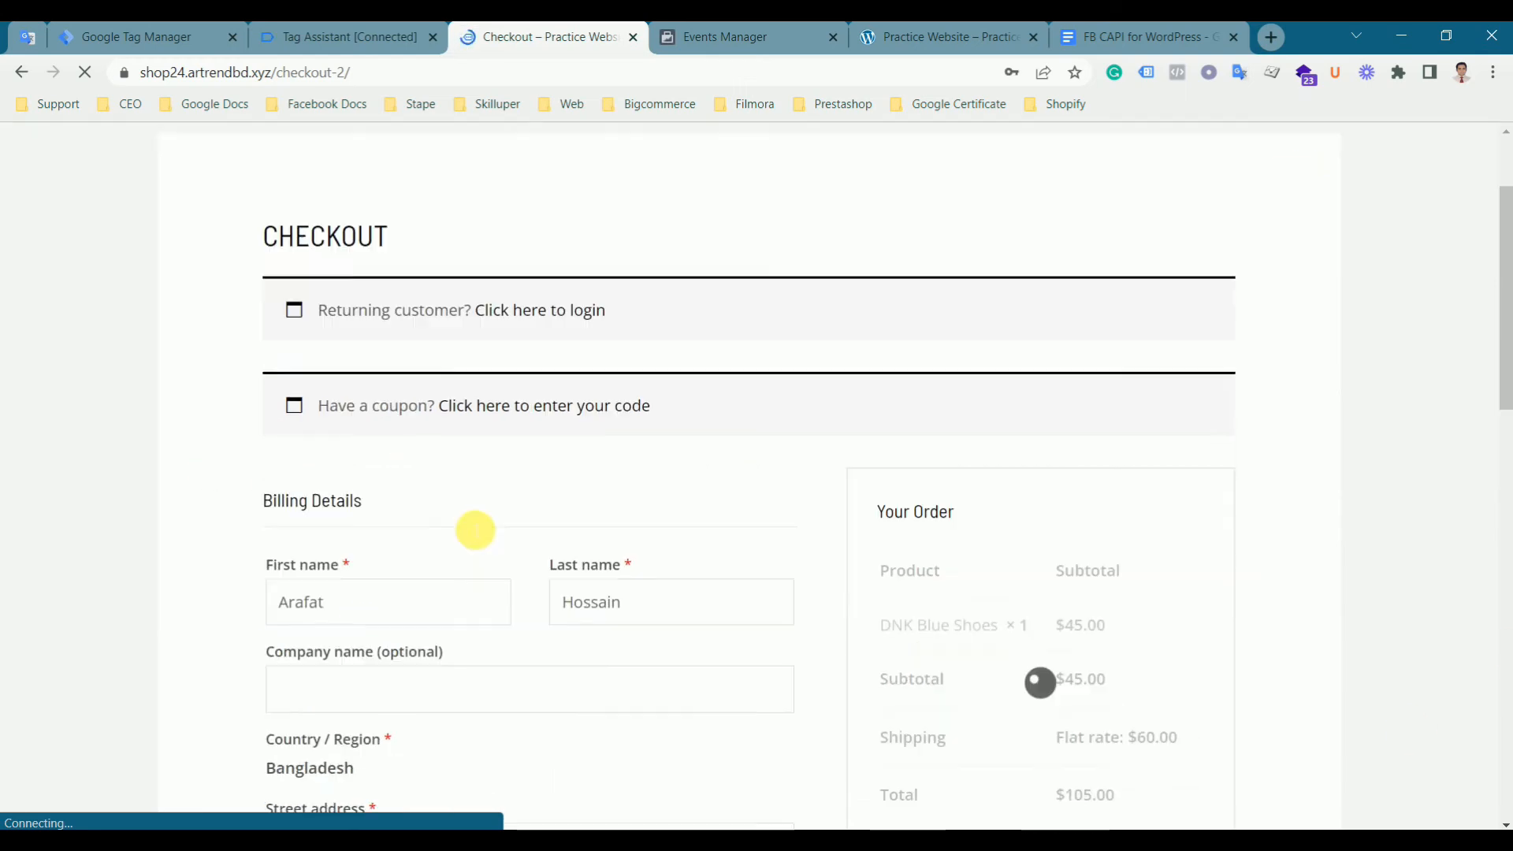
scroll(551, 592, down, 3)
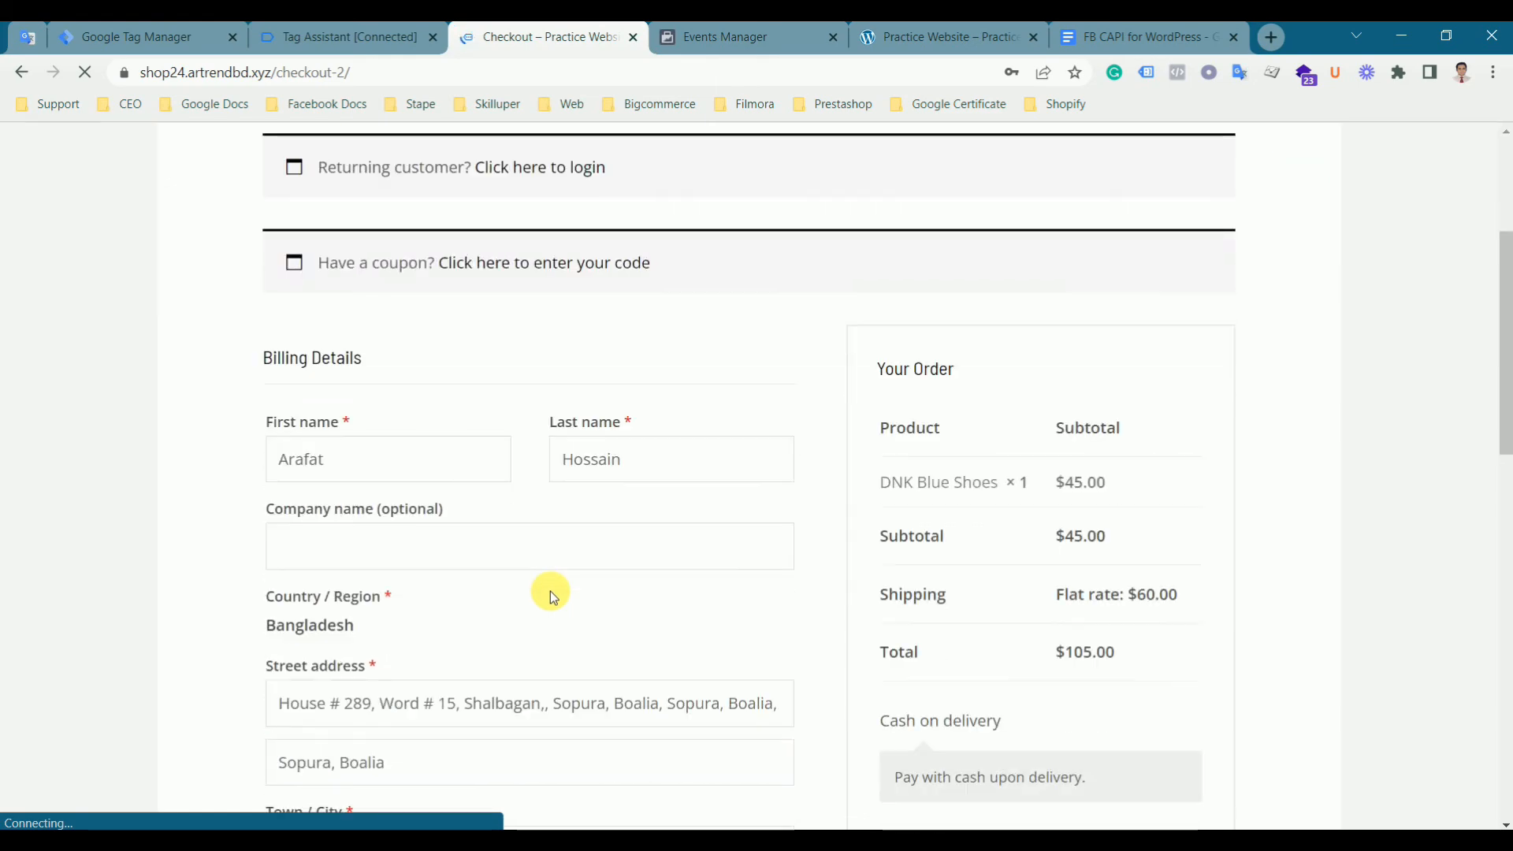
click(425, 471)
click(210, 456)
scroll(213, 472, down, 4)
scroll(236, 488, down, 2)
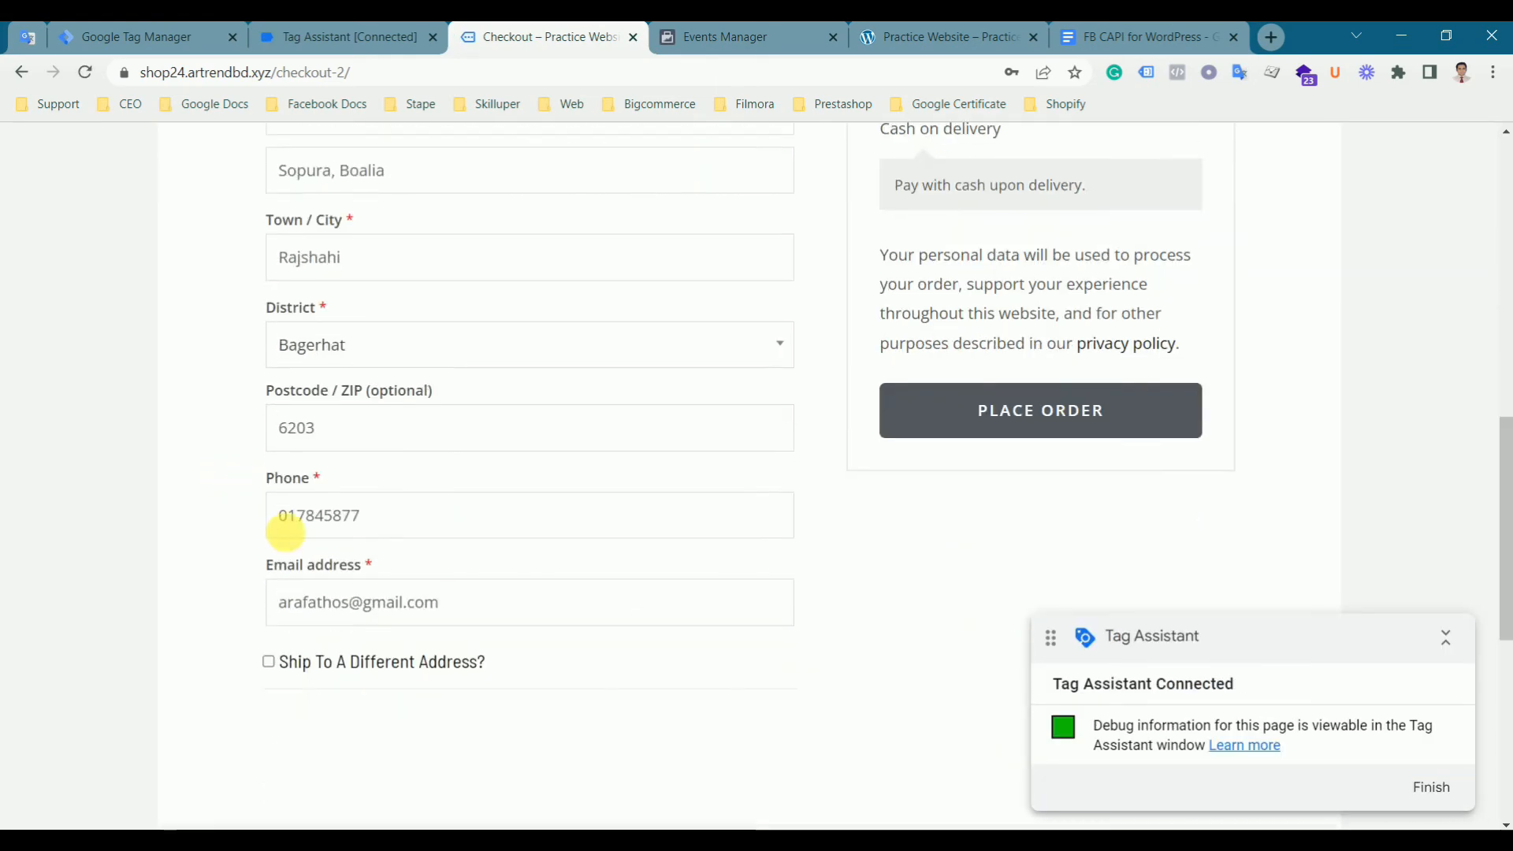
click(1003, 430)
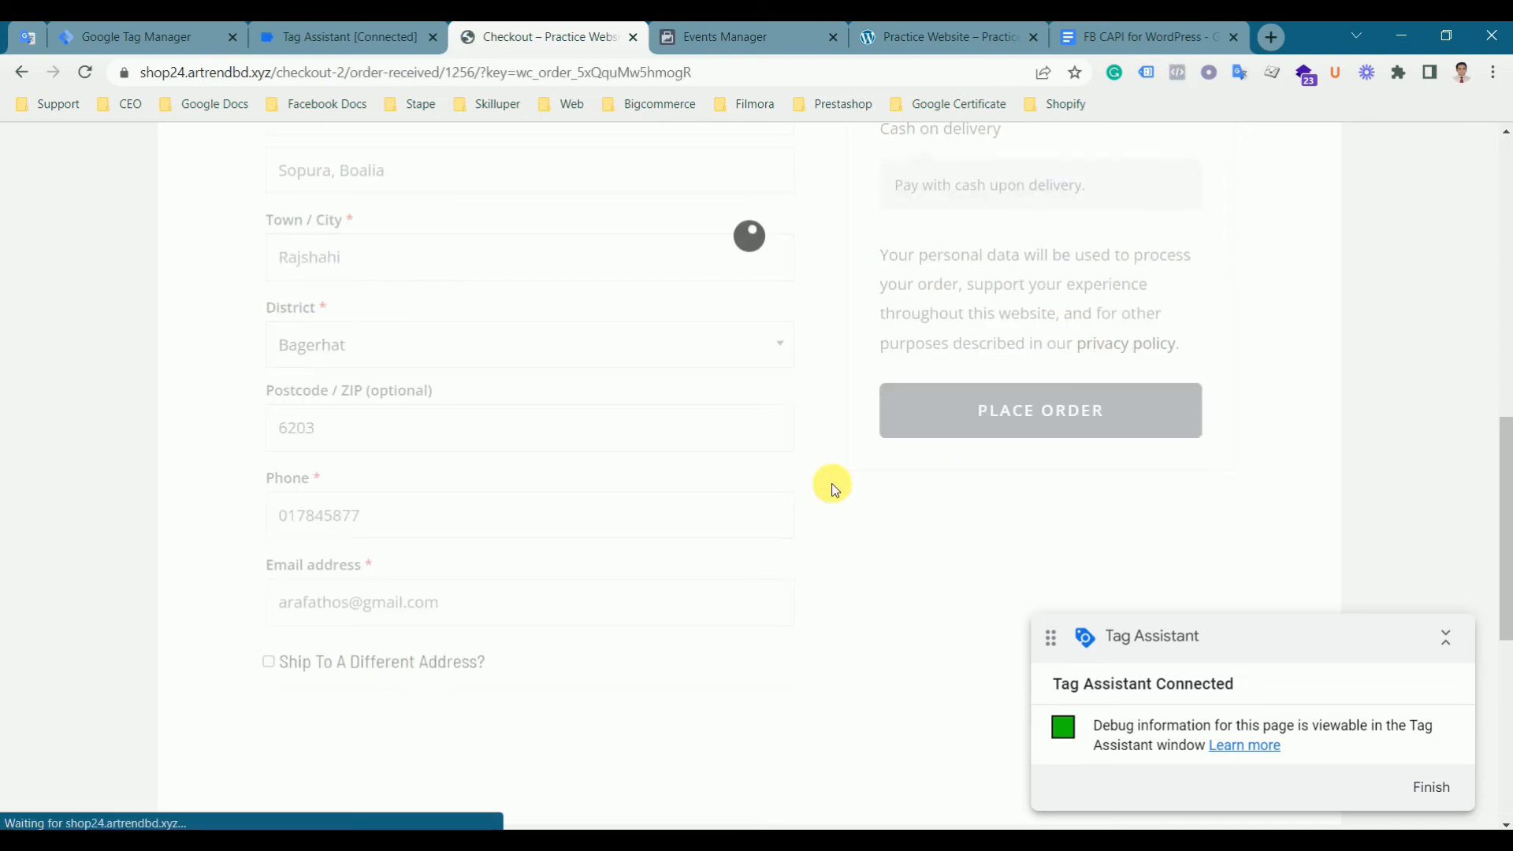
- Check in Tag Assistant which tags fired after placing the order
click(317, 40)
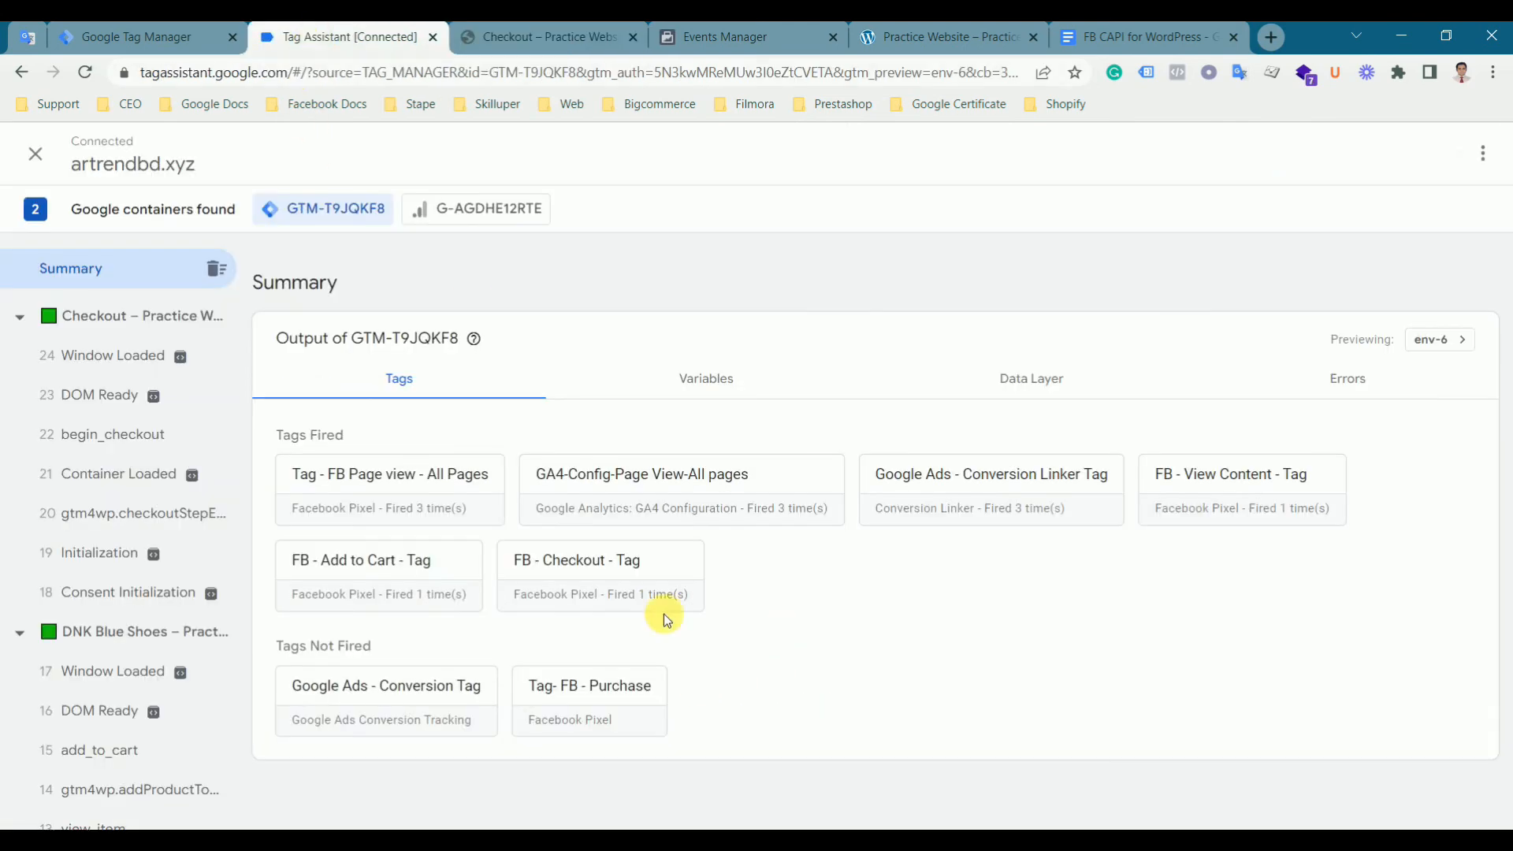
click(552, 43)
click(382, 48)
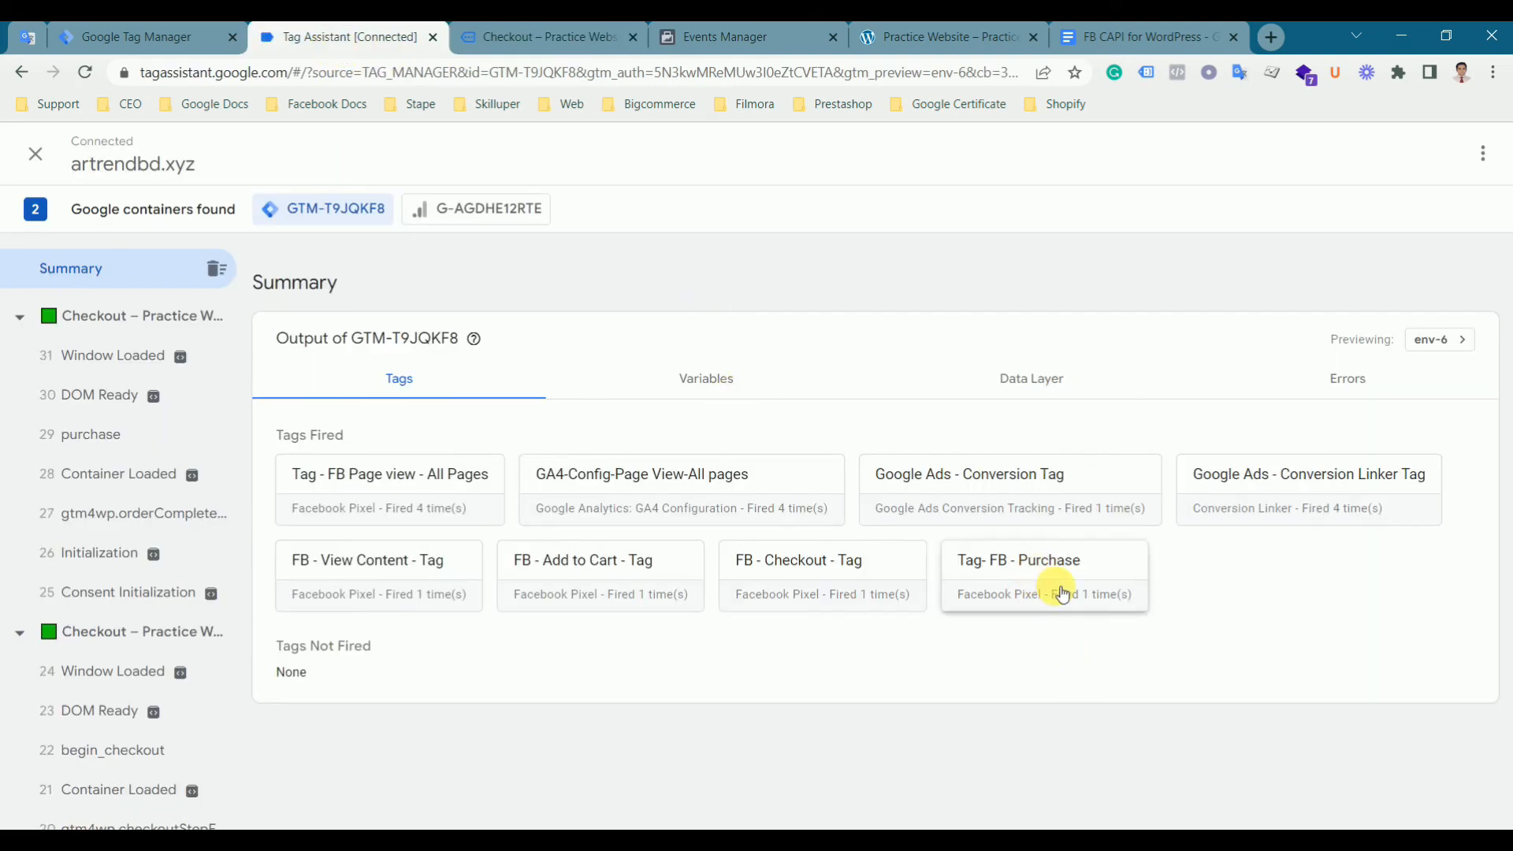
- Inspect the Purchase event's parameters in the Events Manager test events list
click(531, 37)
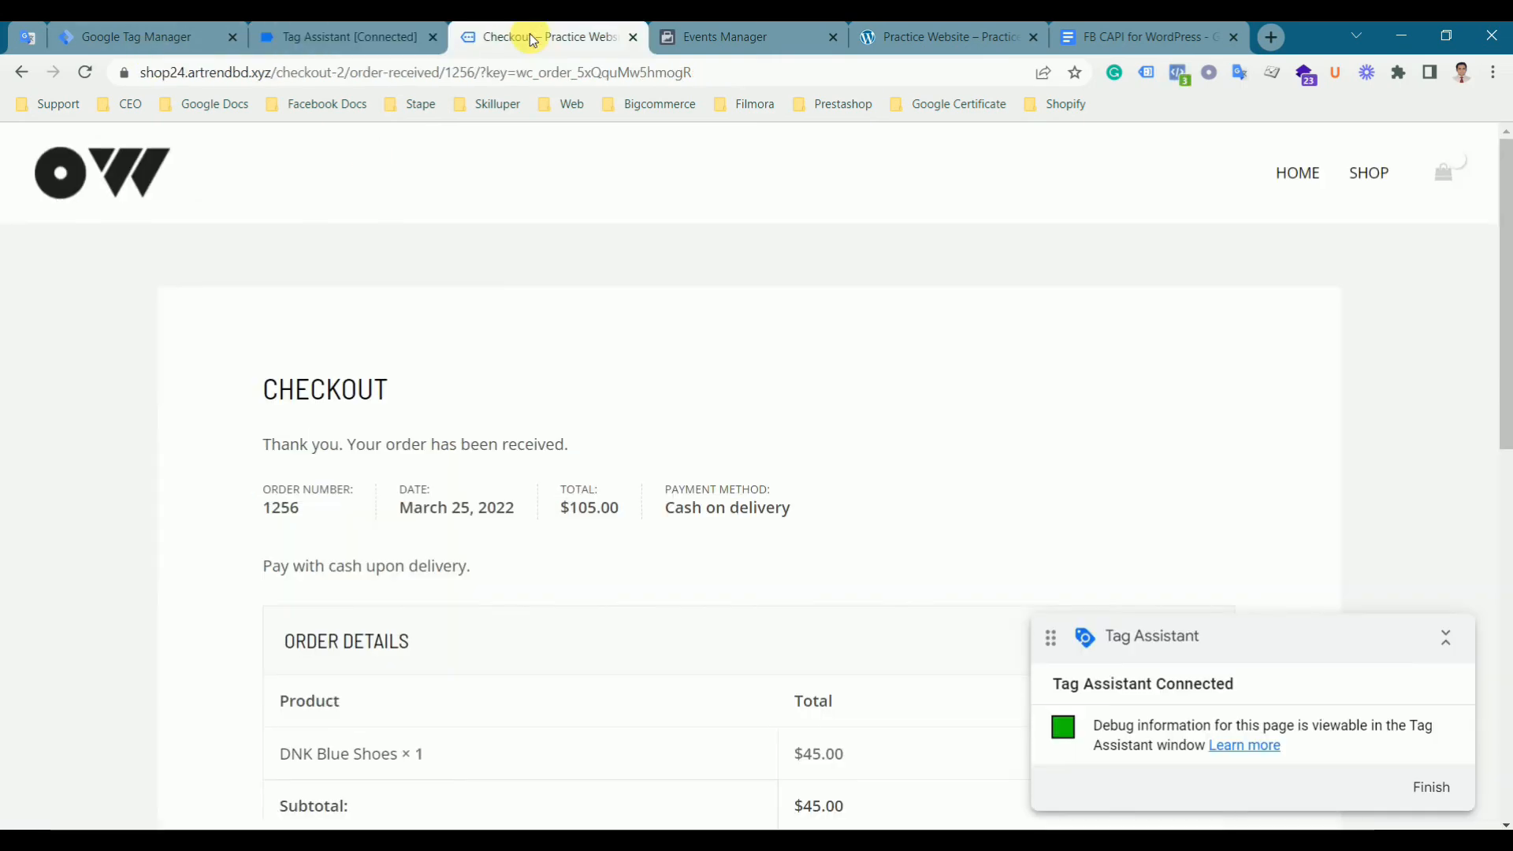
click(750, 40)
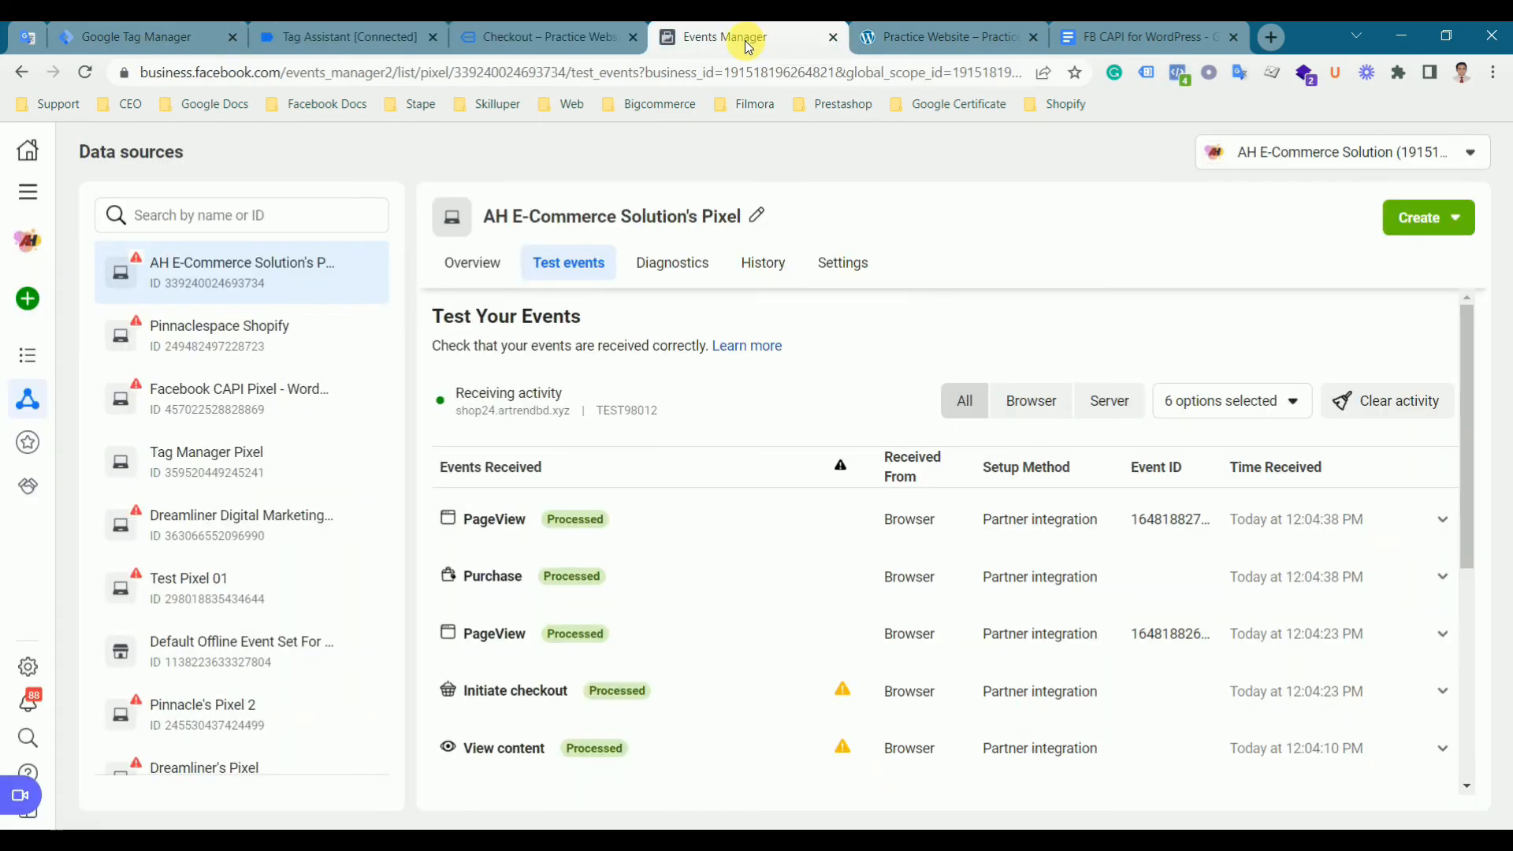
click(642, 580)
scroll(788, 571, down, 3)
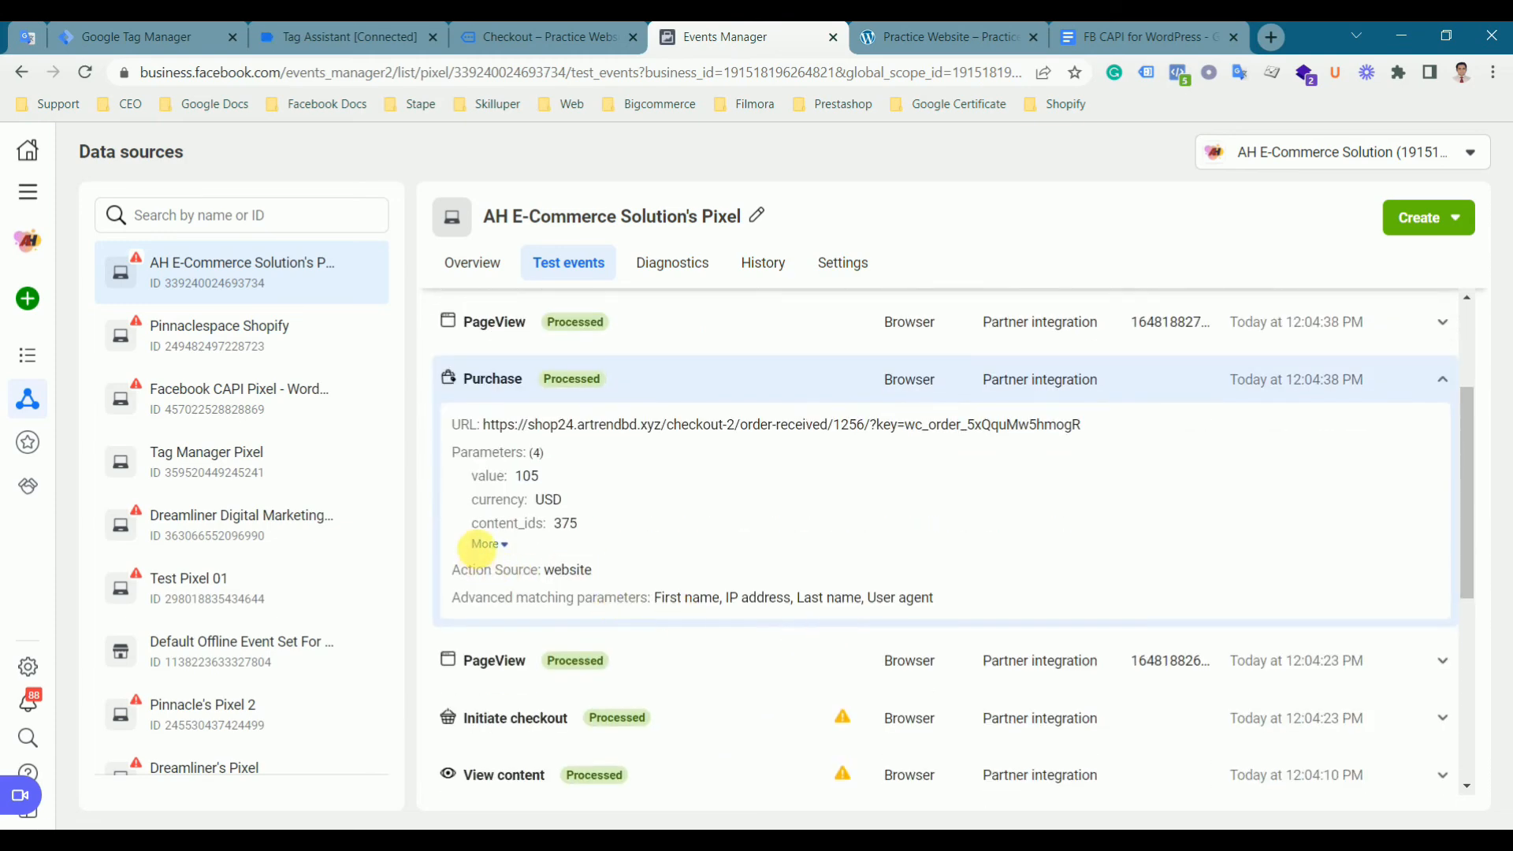
click(486, 544)
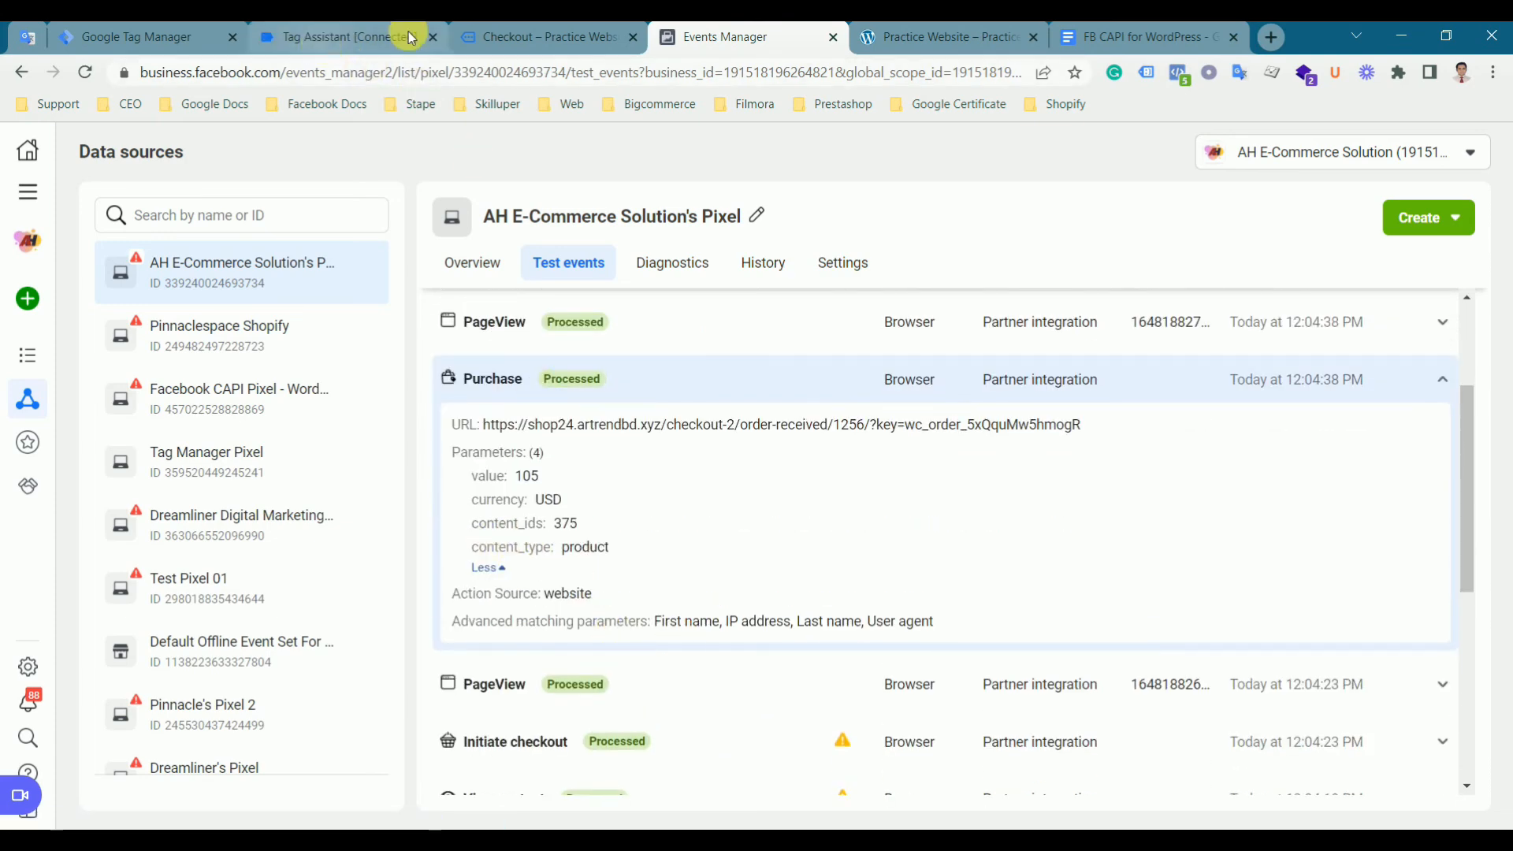
- Check the Purchase event's custom parameters in Facebook Pixel Helper on the order-received page
click(554, 35)
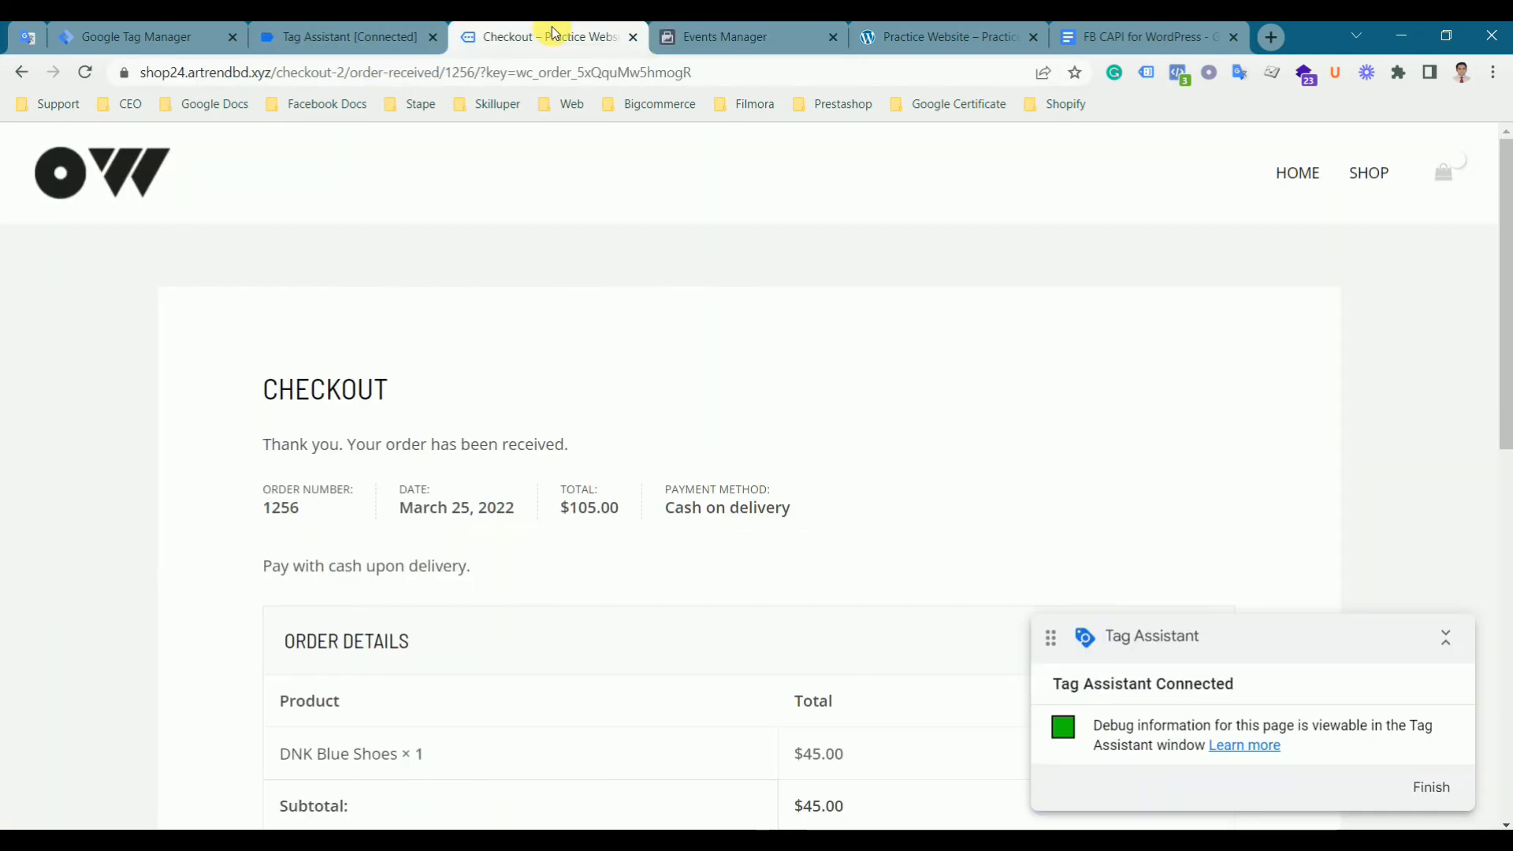
click(1177, 74)
click(855, 292)
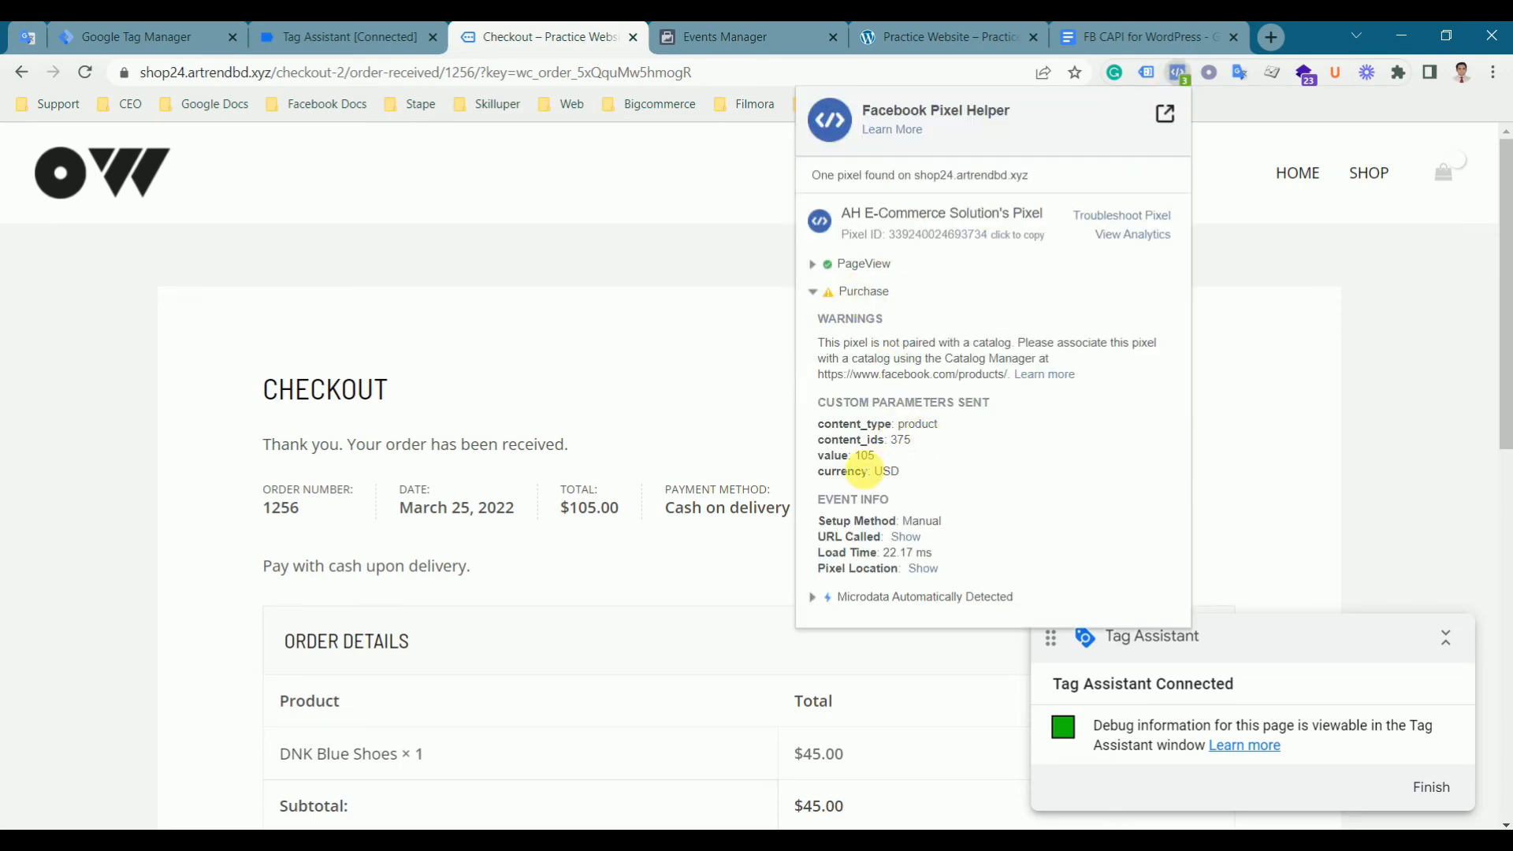
- Open the purchase message in Tag Assistant and review its data layer values
click(331, 37)
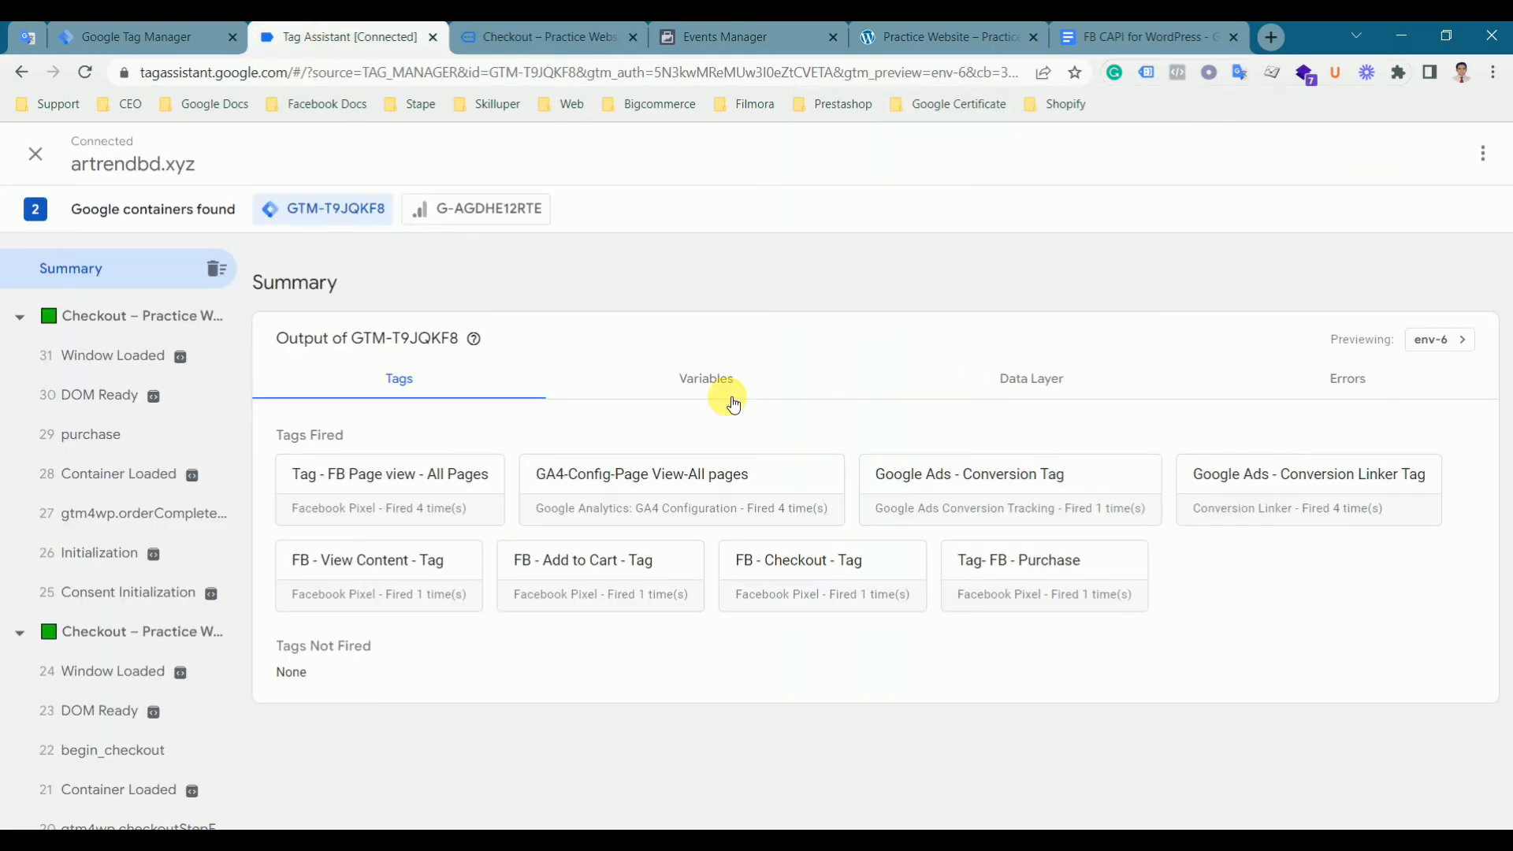
click(103, 438)
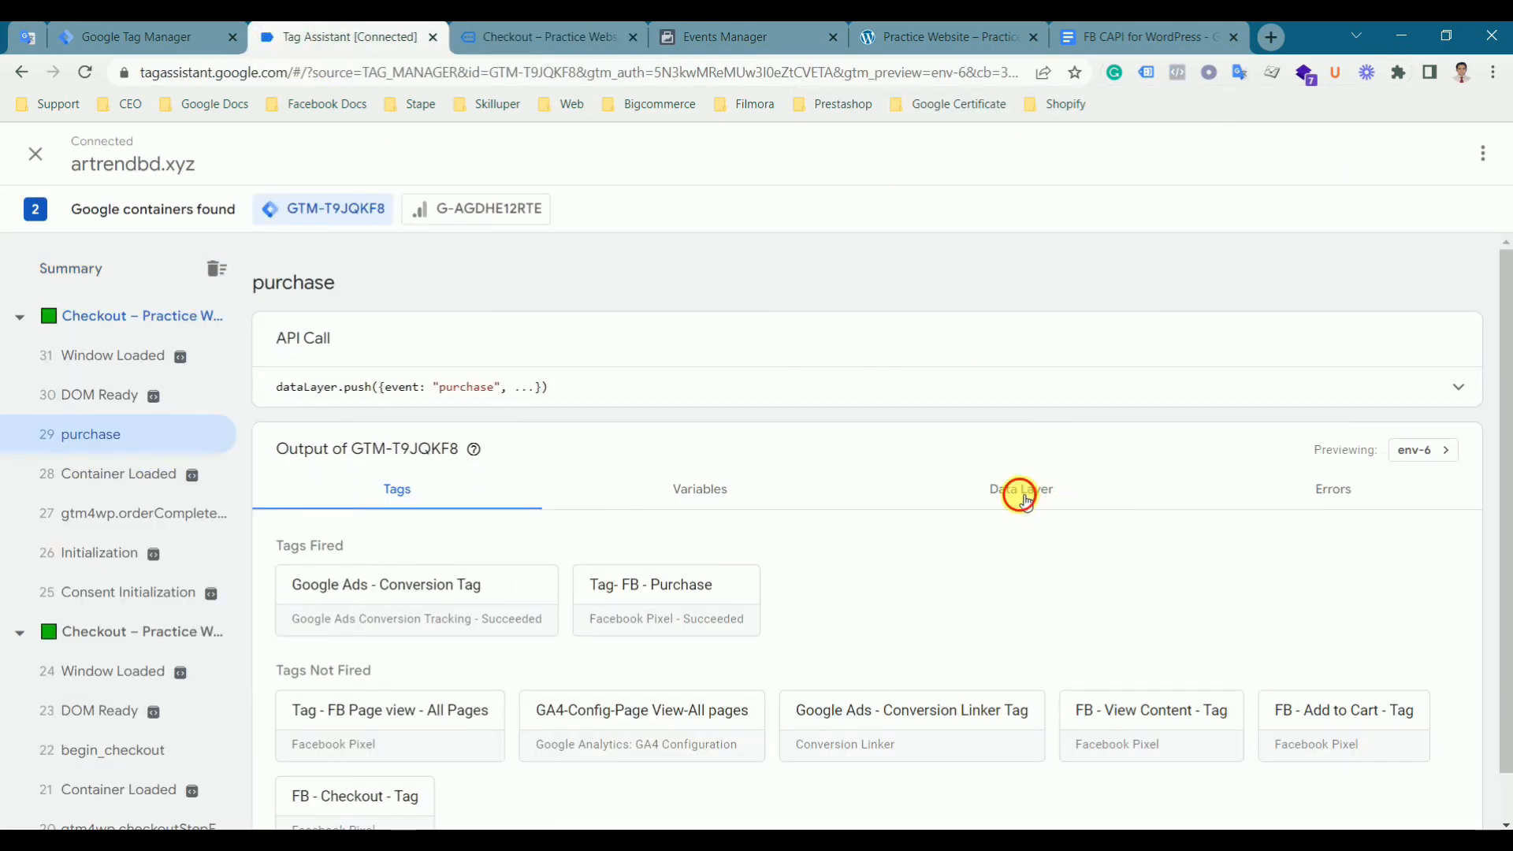
click(1064, 491)
scroll(556, 612, down, 5)
scroll(556, 612, up, 5)
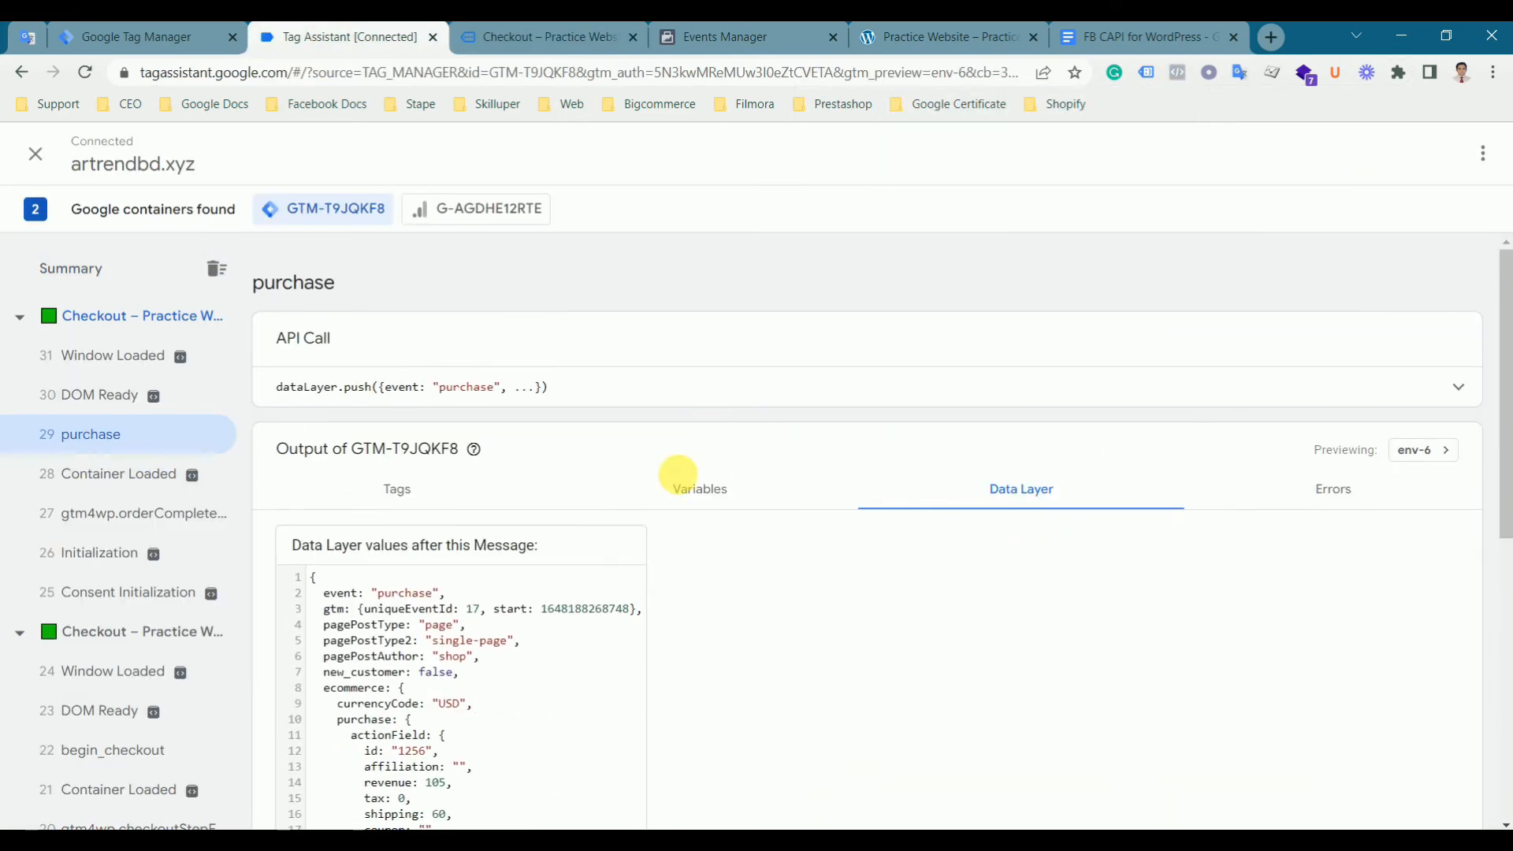
- Review the variable values for the purchase message in Tag Assistant
click(699, 489)
scroll(496, 574, down, 5)
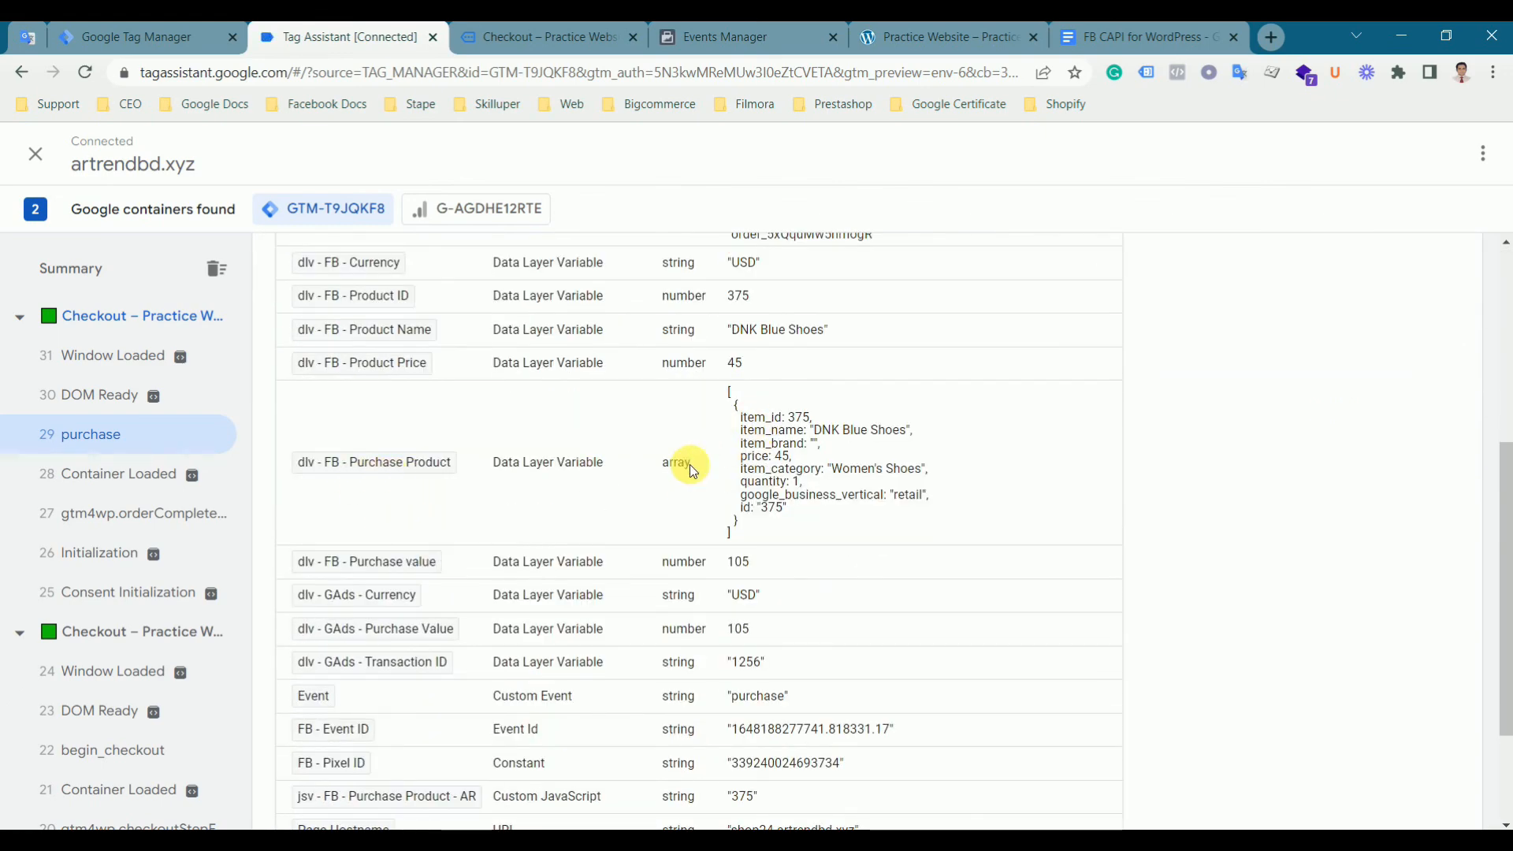
drag(742, 419, 729, 448)
scroll(729, 448, up, 1)
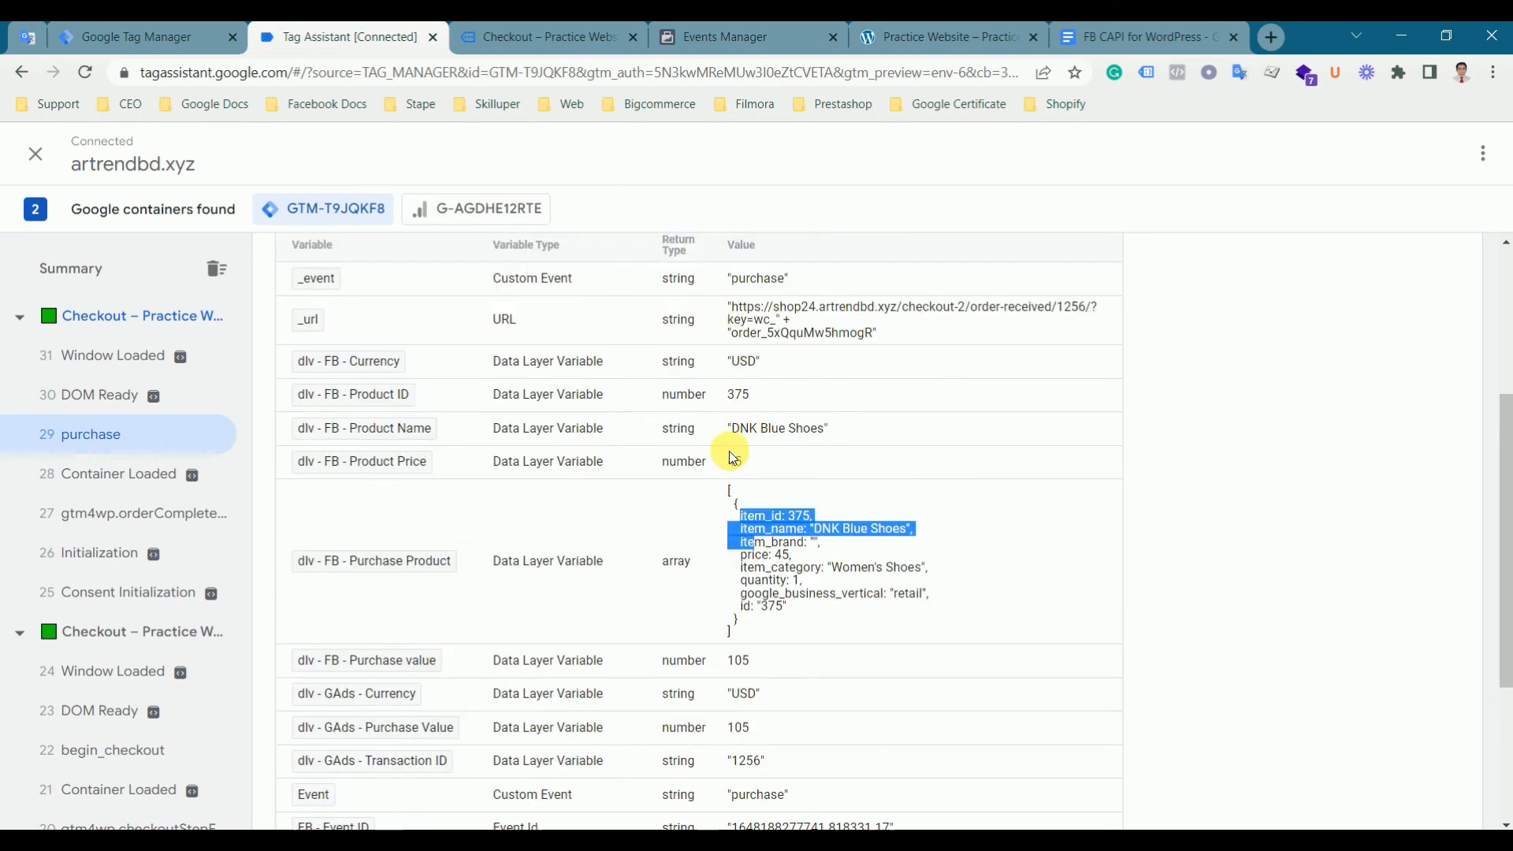
click(731, 464)
drag(734, 395, 749, 395)
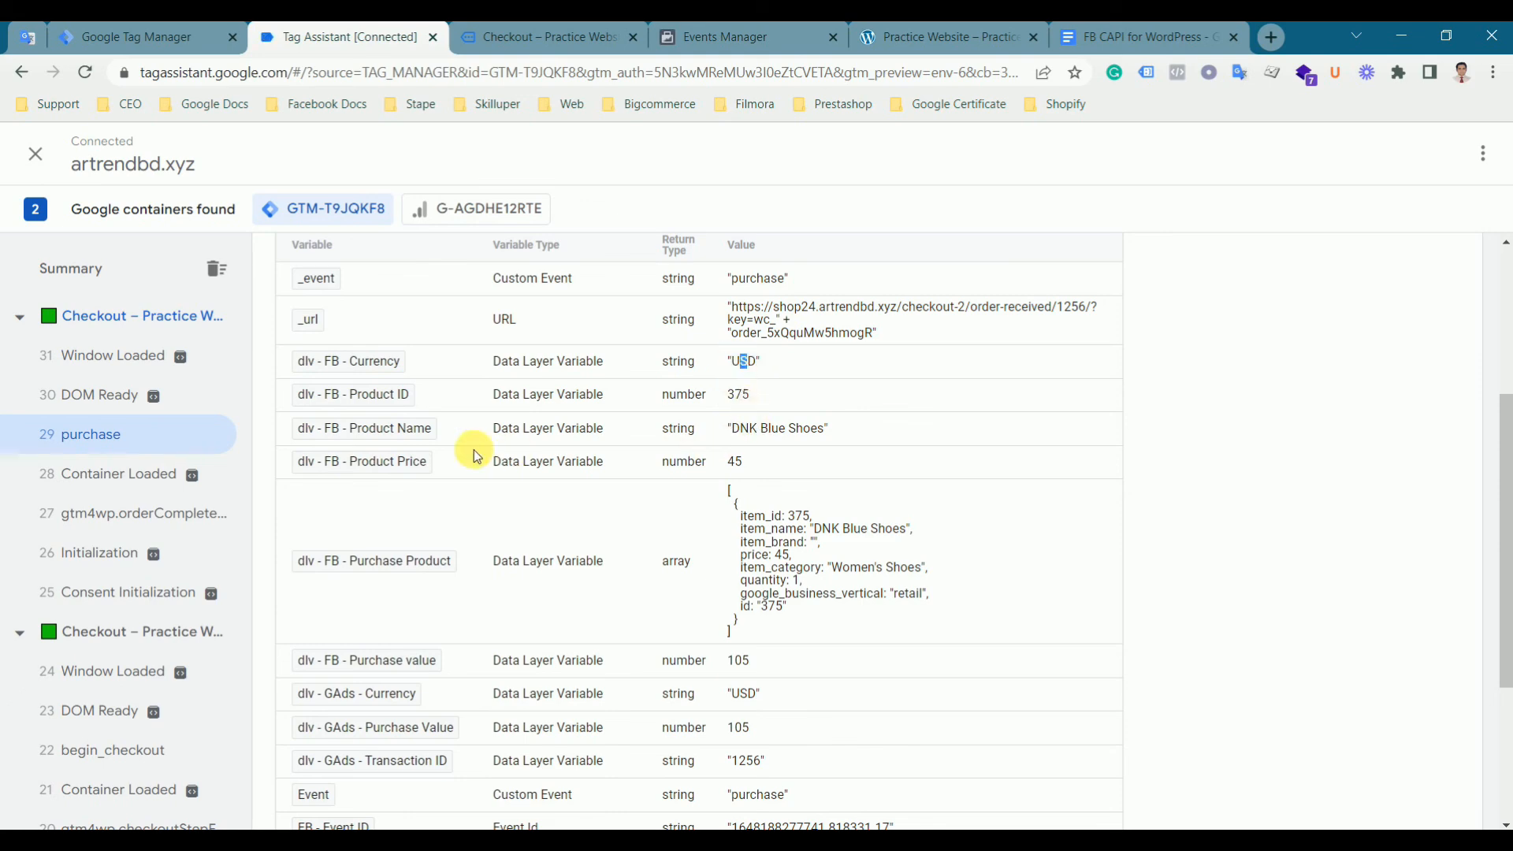
scroll(801, 456, down, 2)
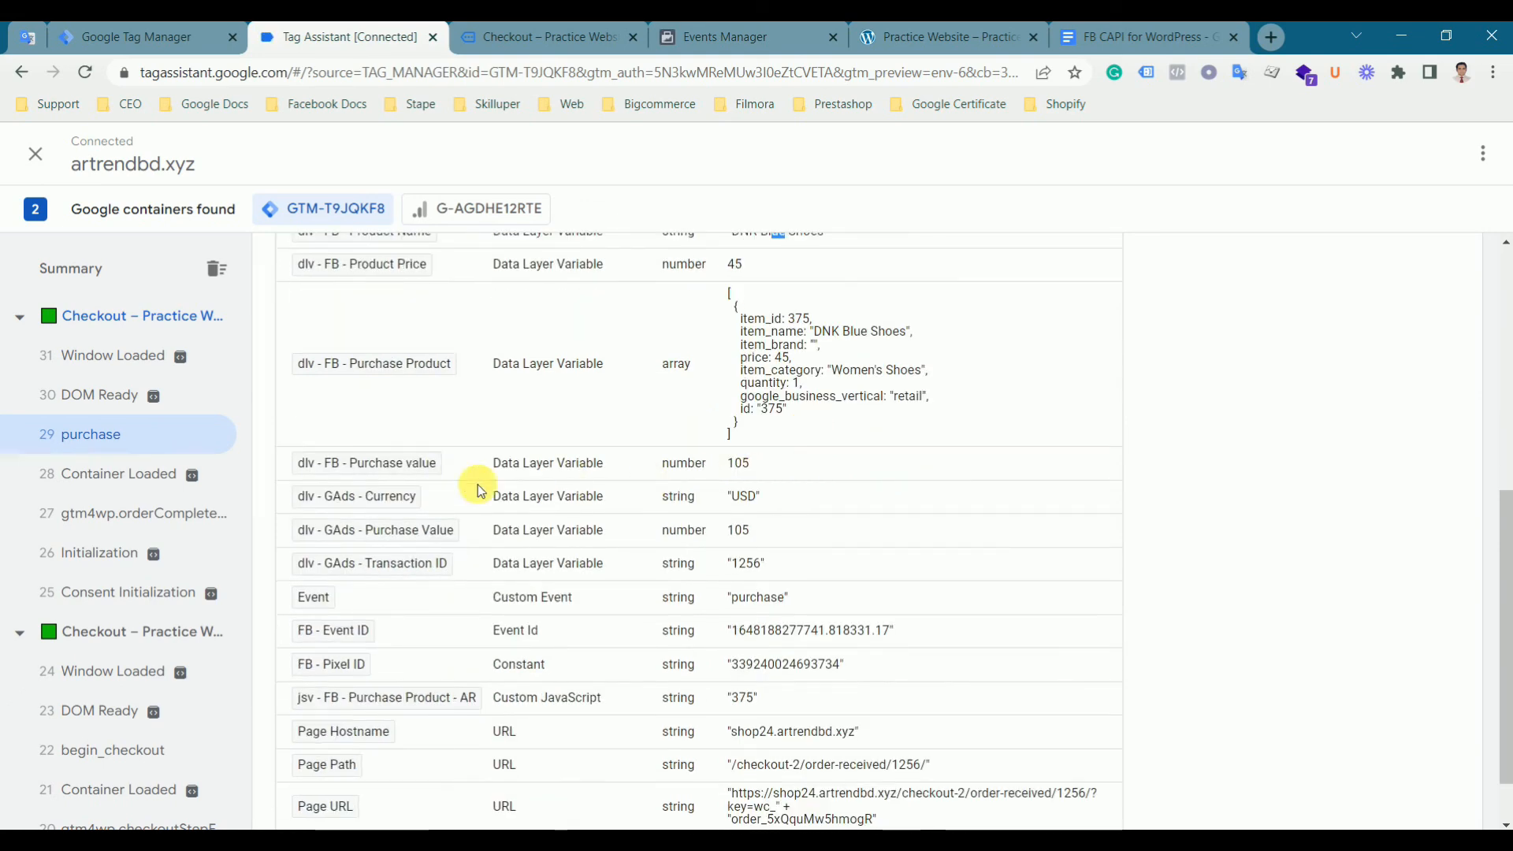
- Compare the FB and GAds purchase value variables in the Tag Assistant variables list
click(747, 468)
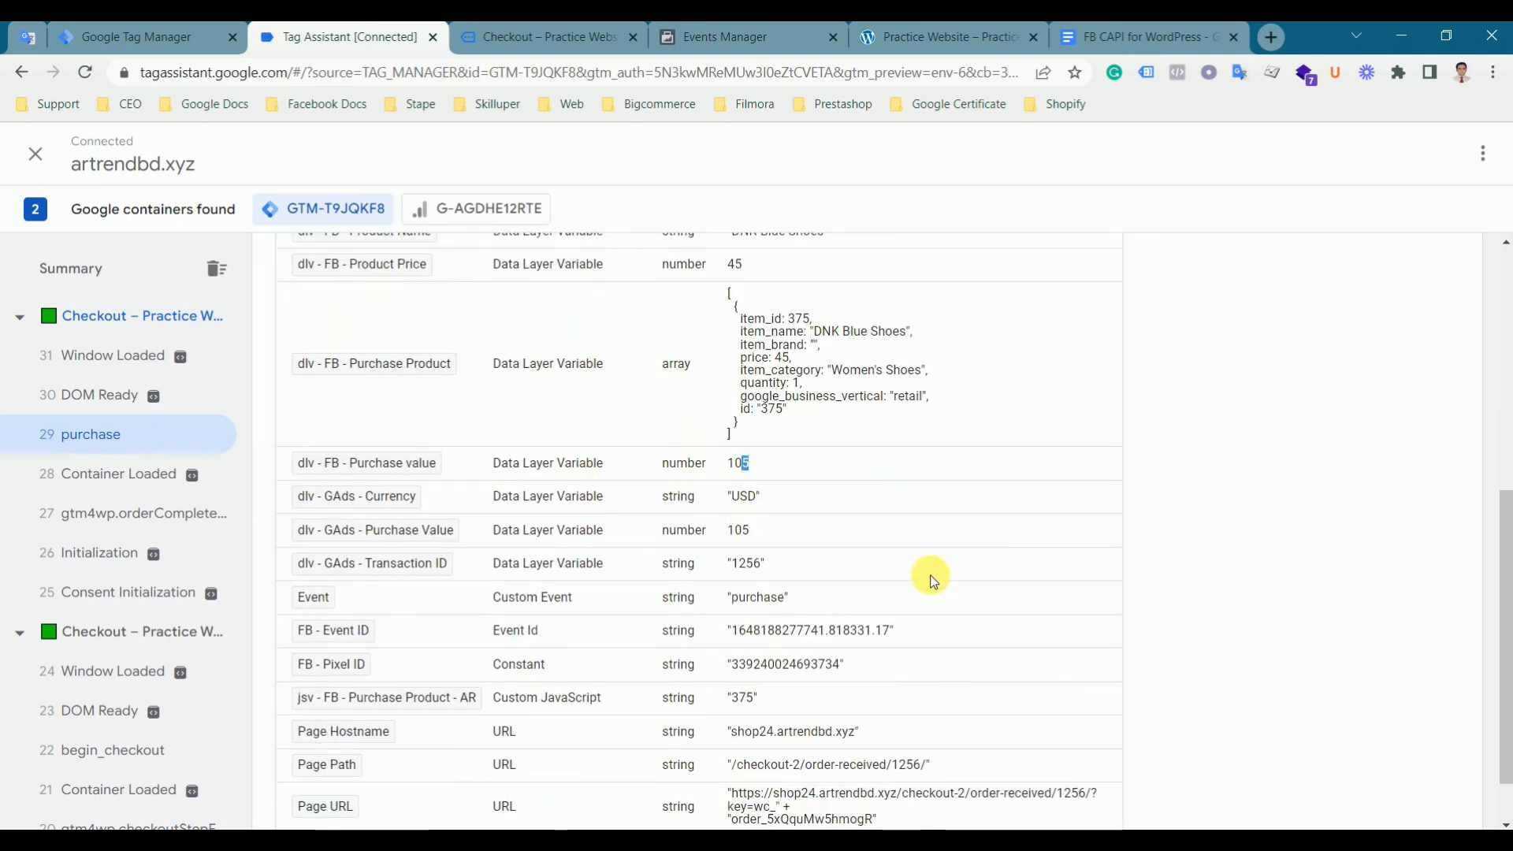
scroll(928, 574, down, 1)
scroll(928, 573, up, 5)
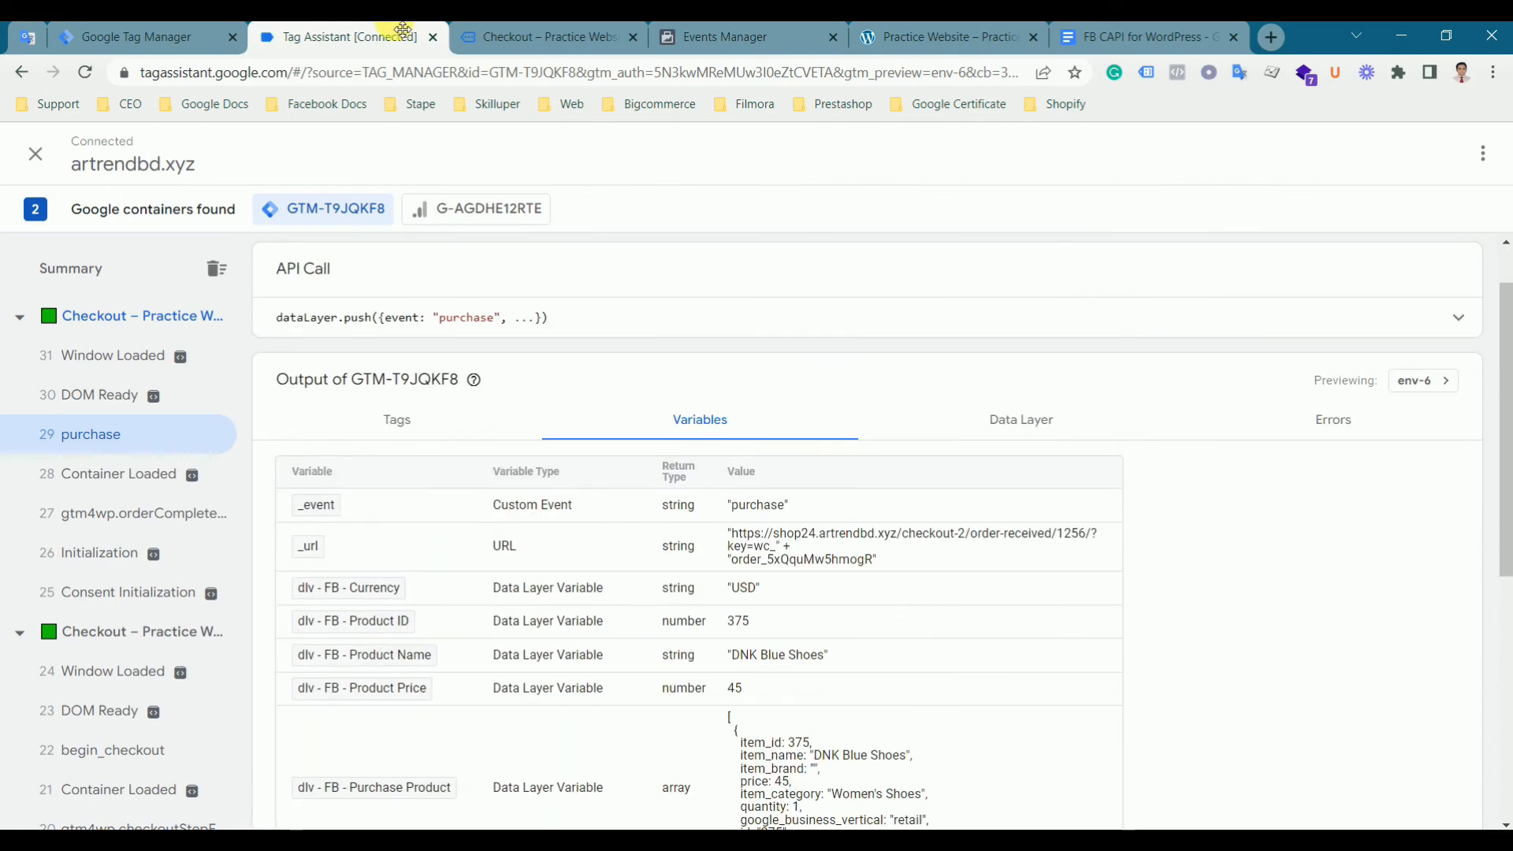
- Return to Events Manager, collapse the Purchase event's details and review the full test events list
click(110, 36)
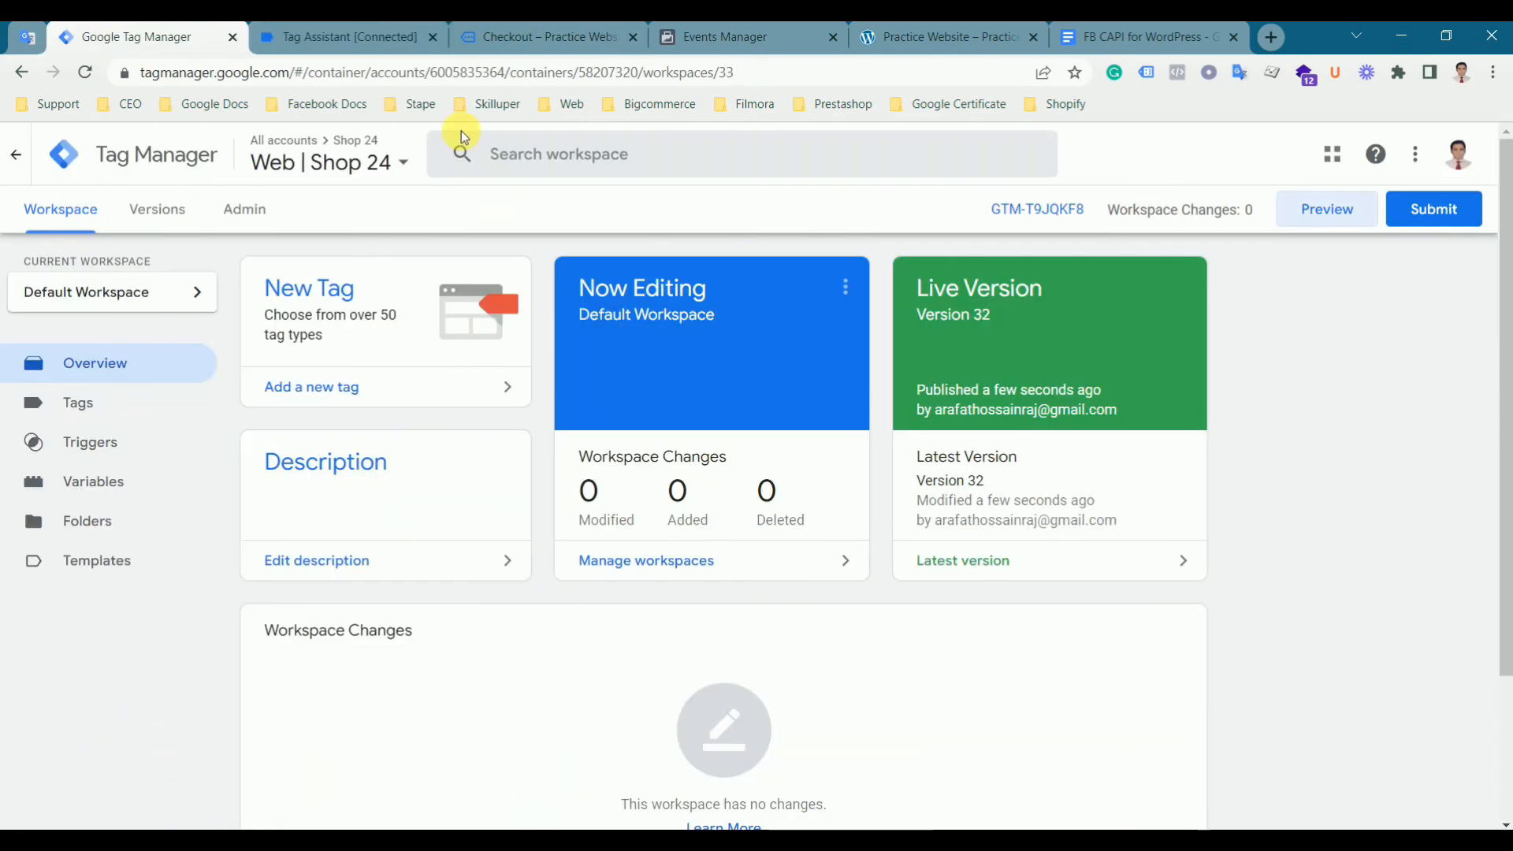
click(771, 36)
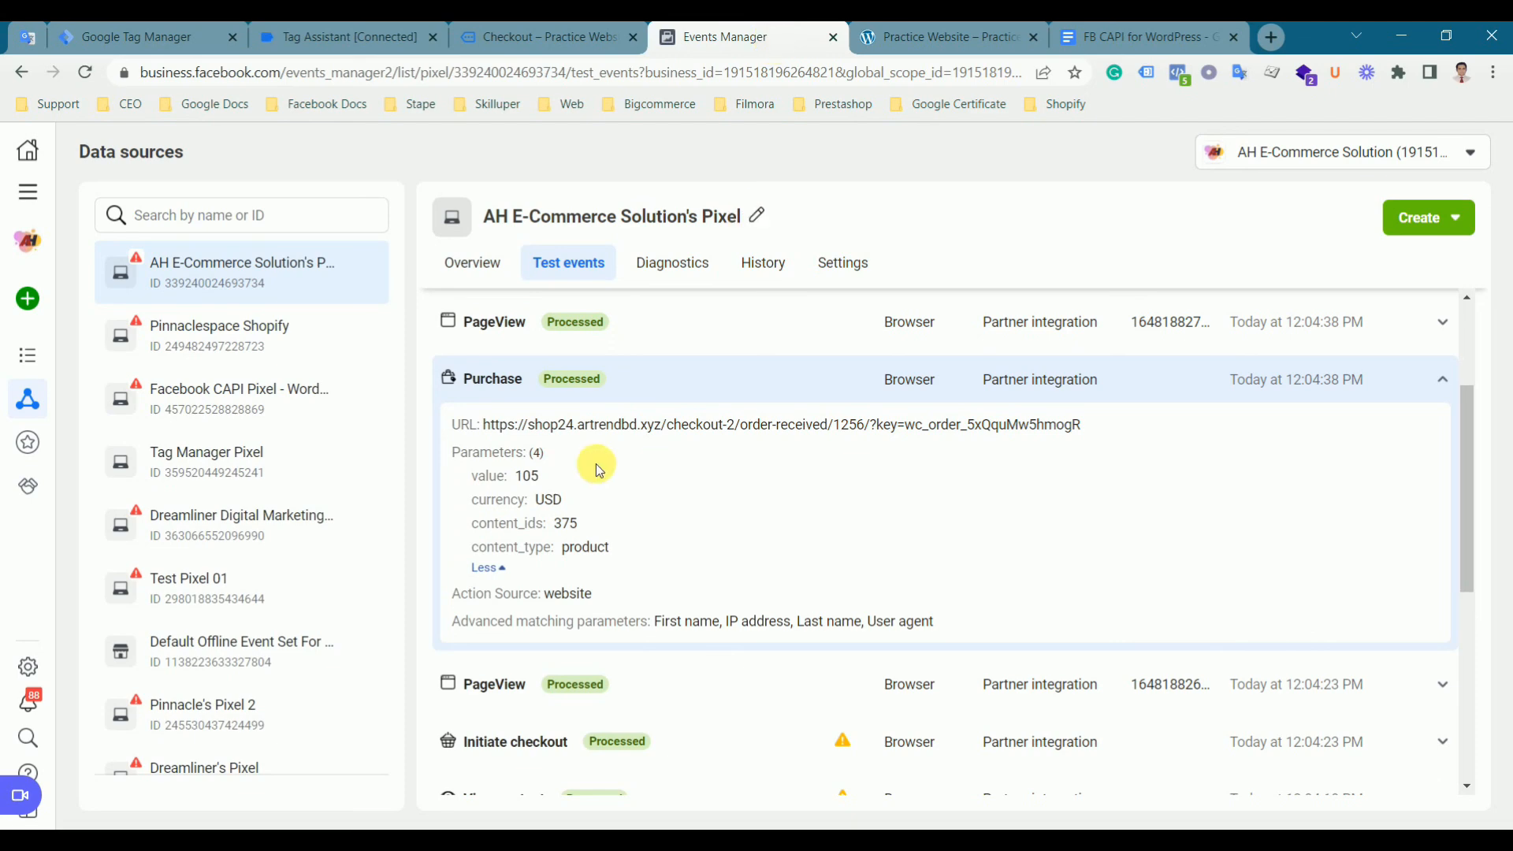
click(621, 391)
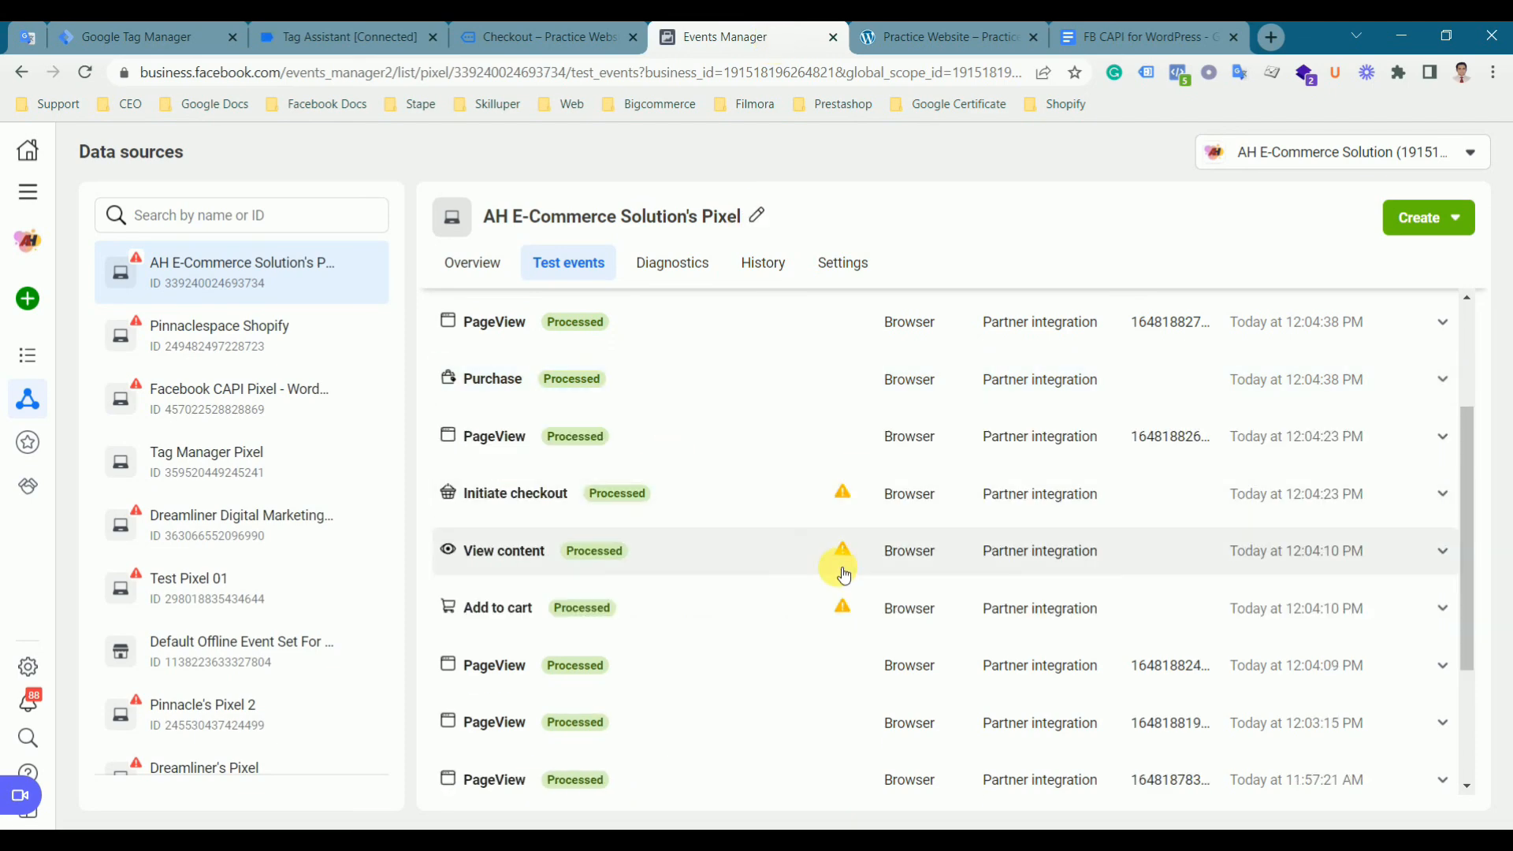
scroll(844, 575, up, 2)
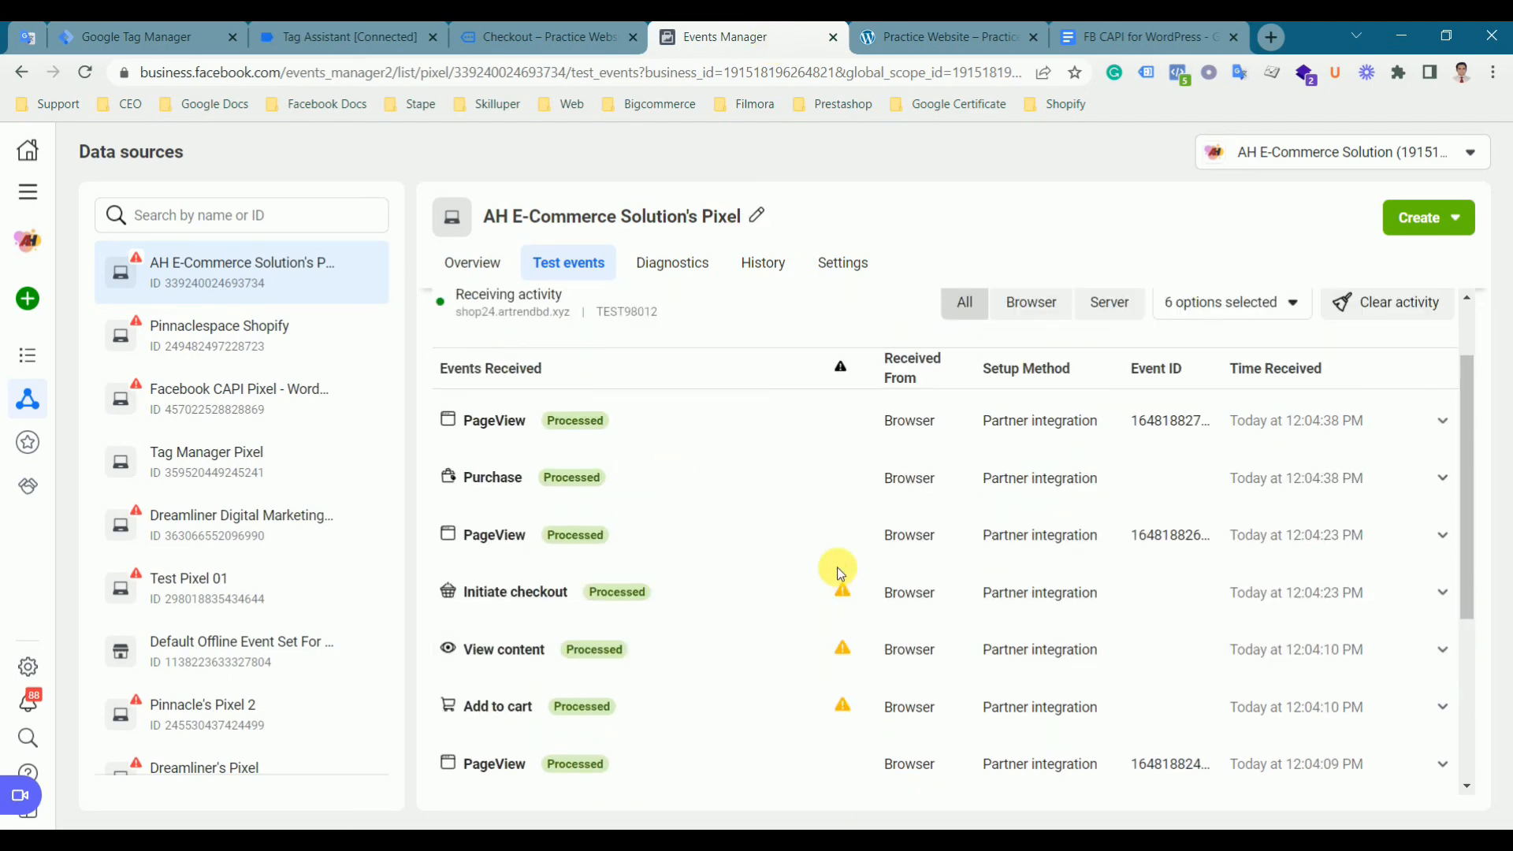
scroll(839, 571, up, 2)
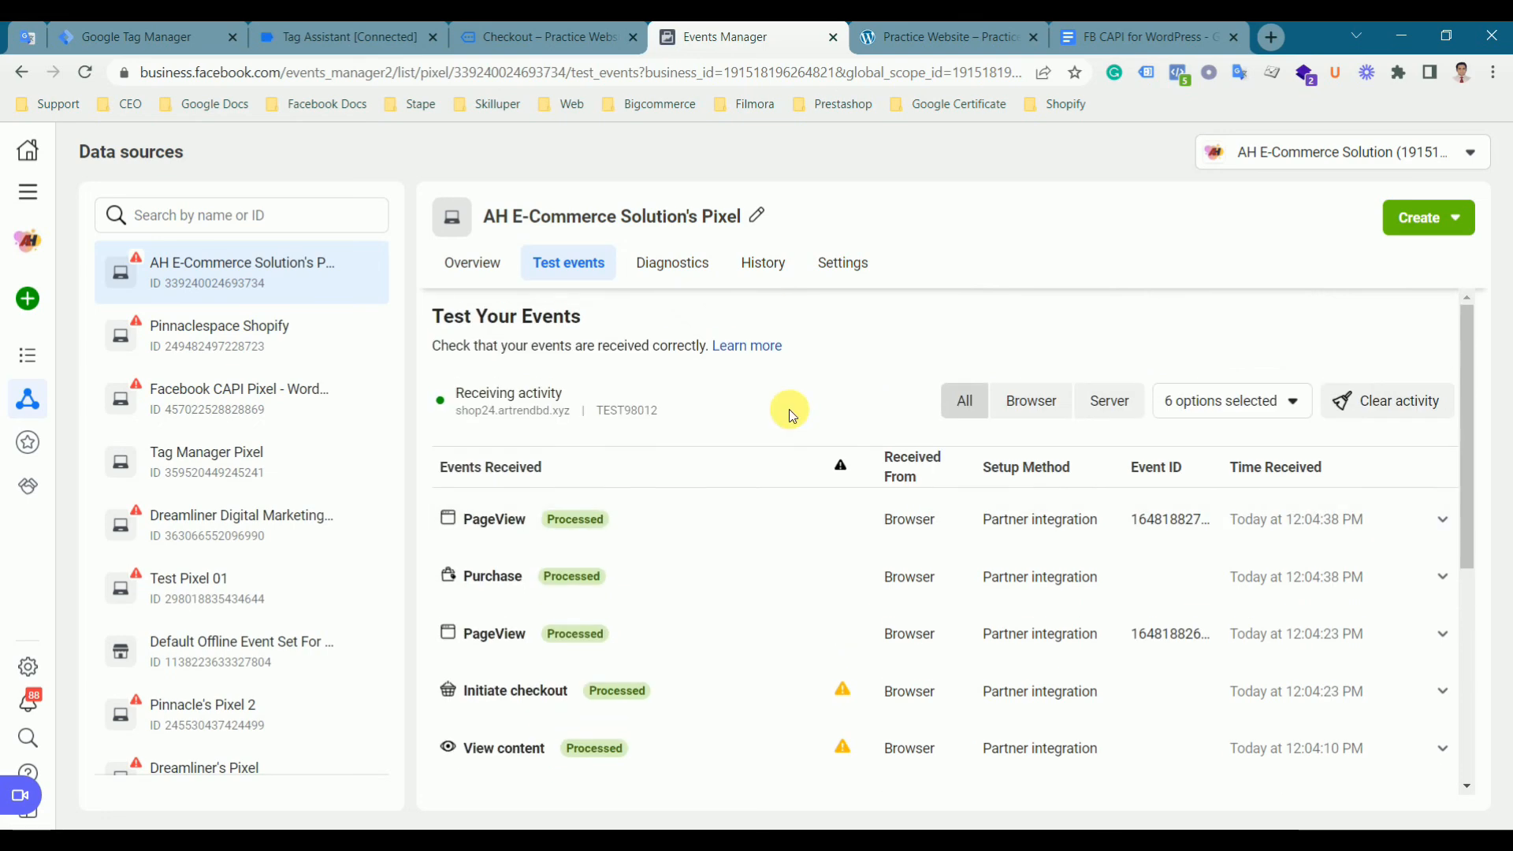